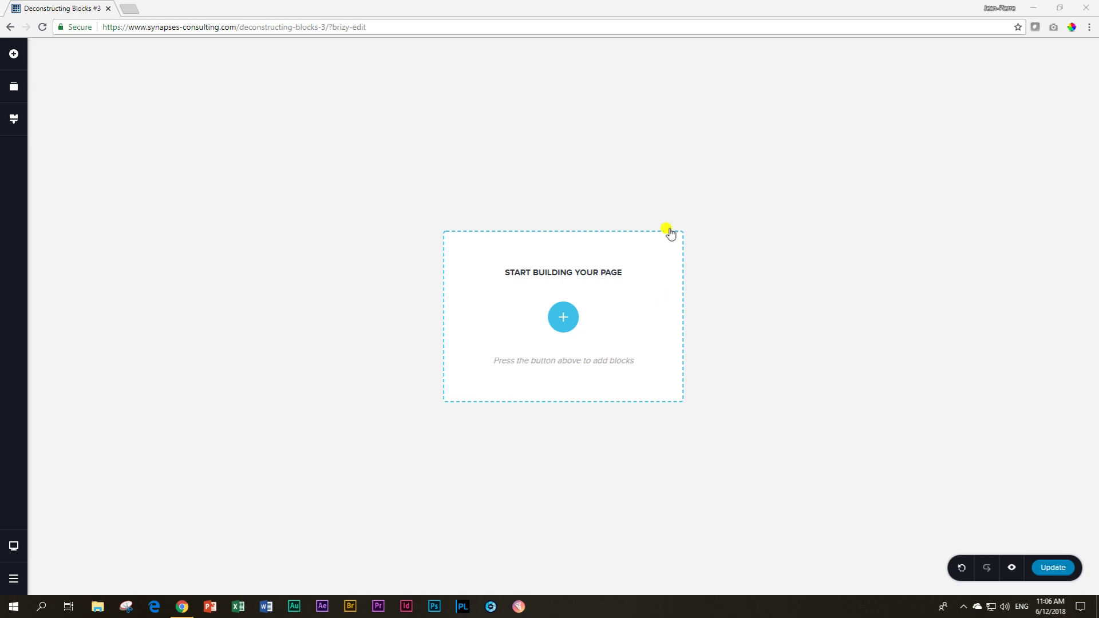
Step: Insert the dark 'The best features in our modern software' block from the Dark blocks library
left_click(560, 316)
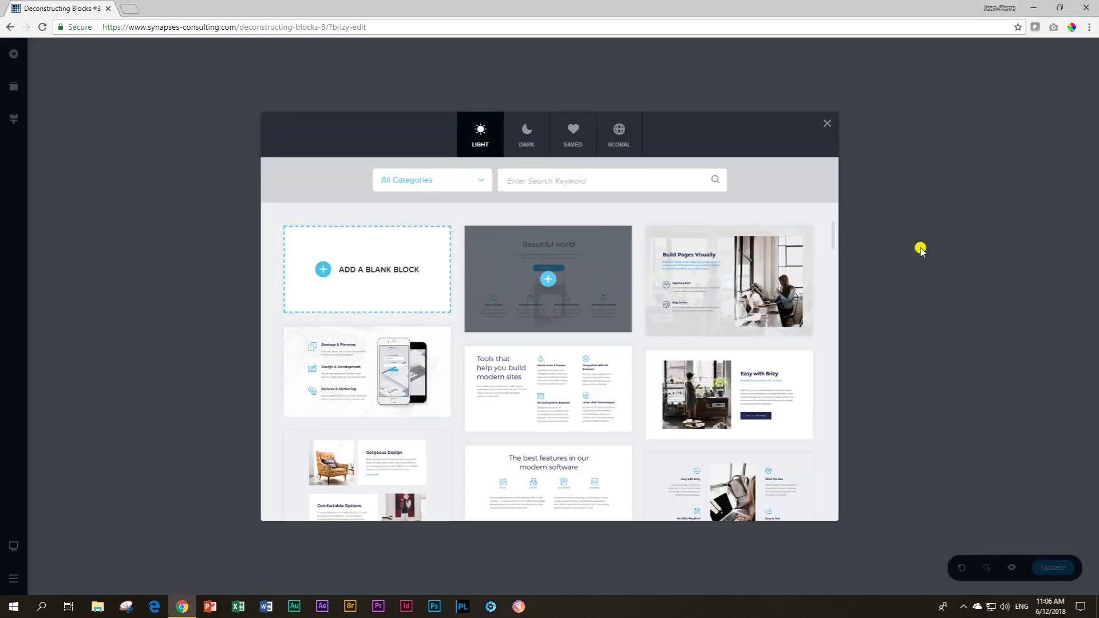
left_click(523, 133)
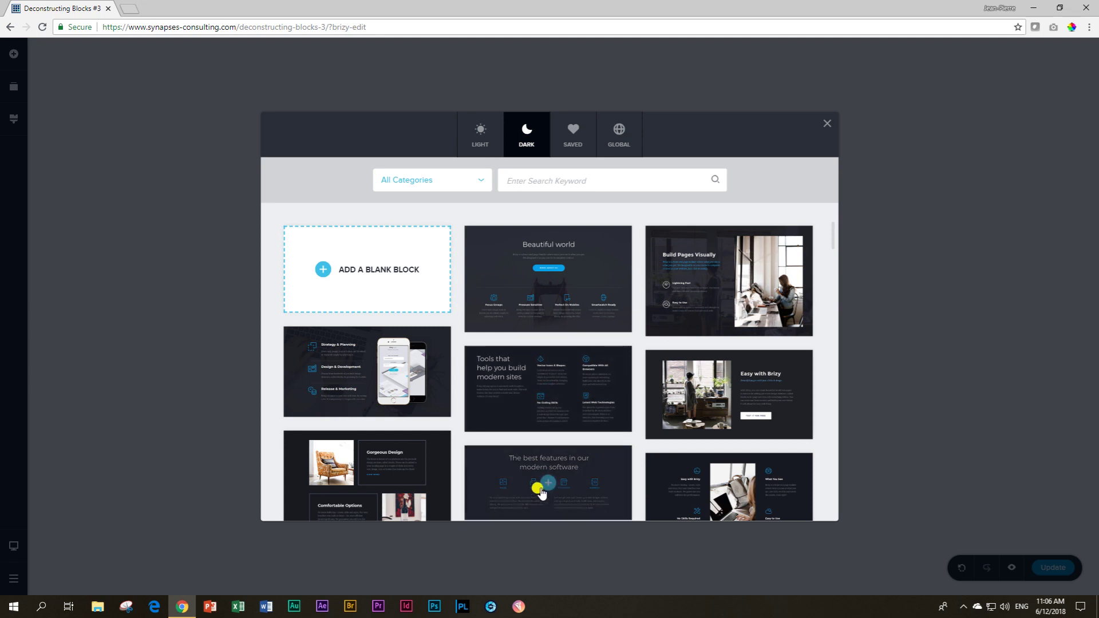
scroll(599, 458, "down", 2)
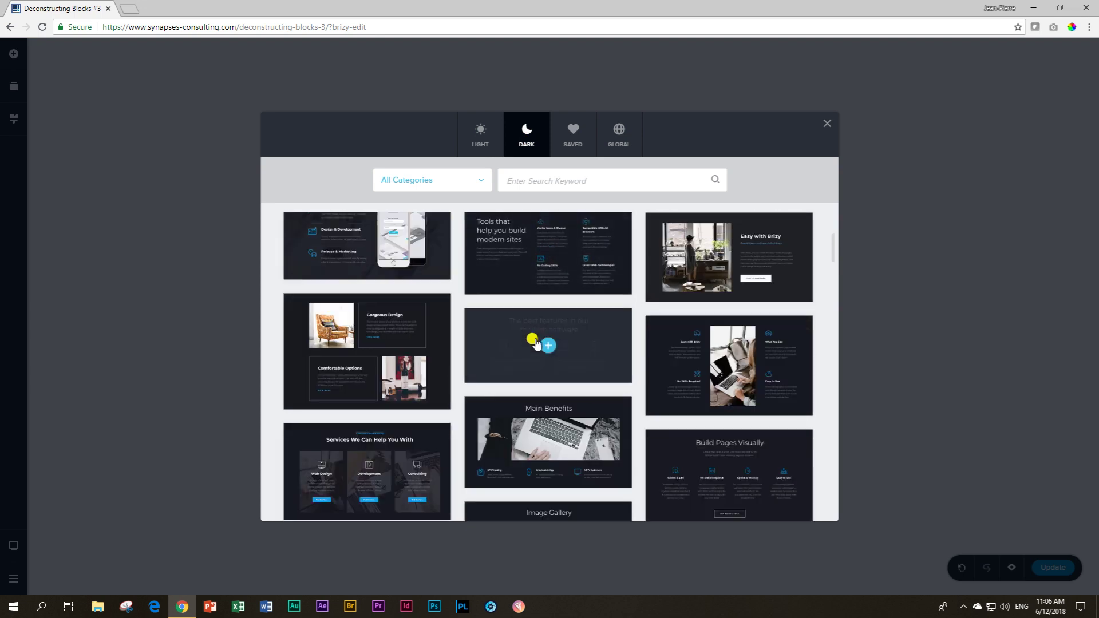
left_click(558, 348)
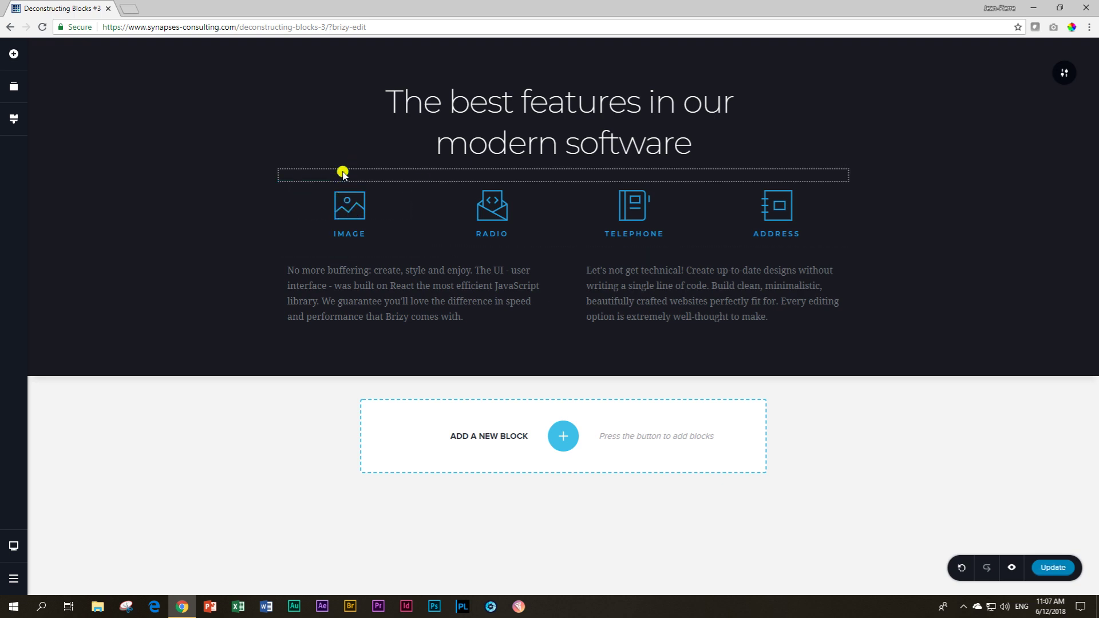
Step: Reveal the add-block control beneath the dark features section
mouse_move(899, 55)
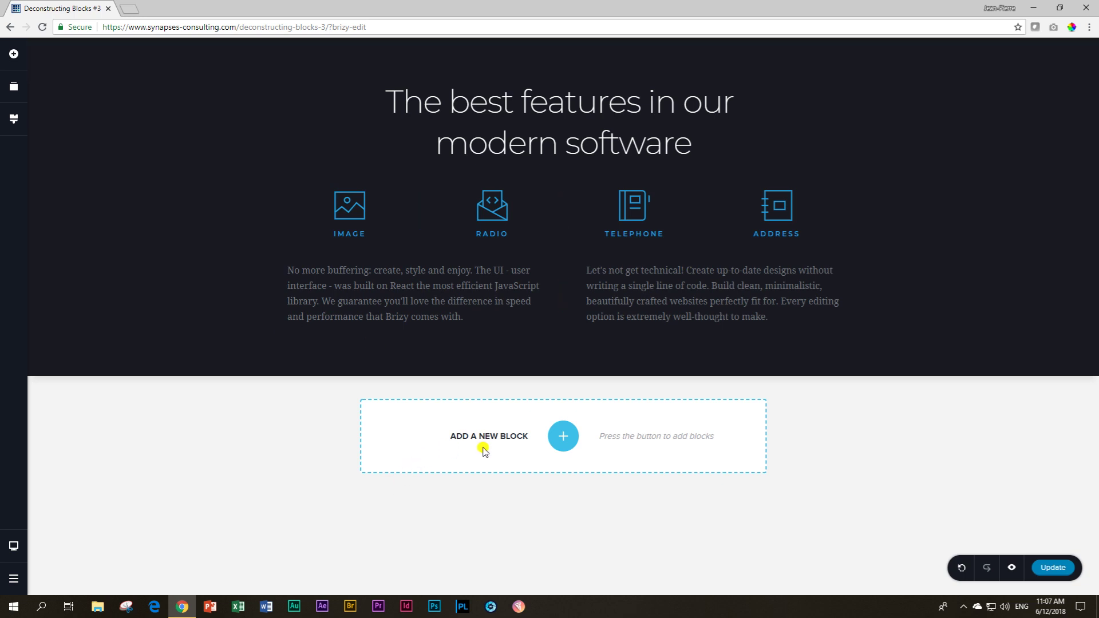
Step: Add a blank block below the features section and delete its two-column row
left_click(563, 435)
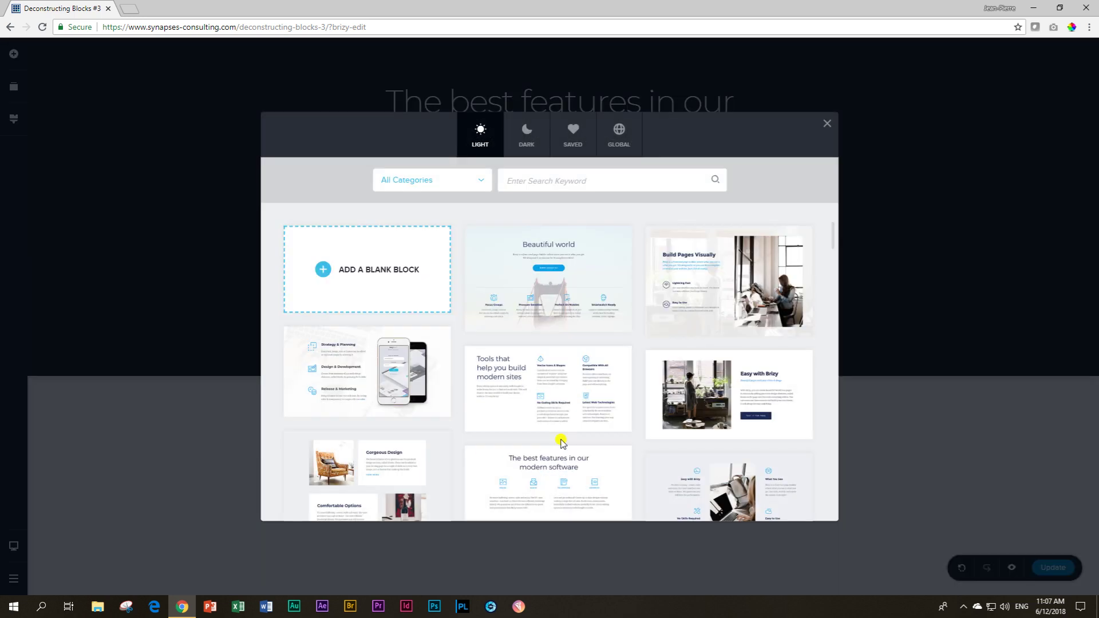
left_click(390, 273)
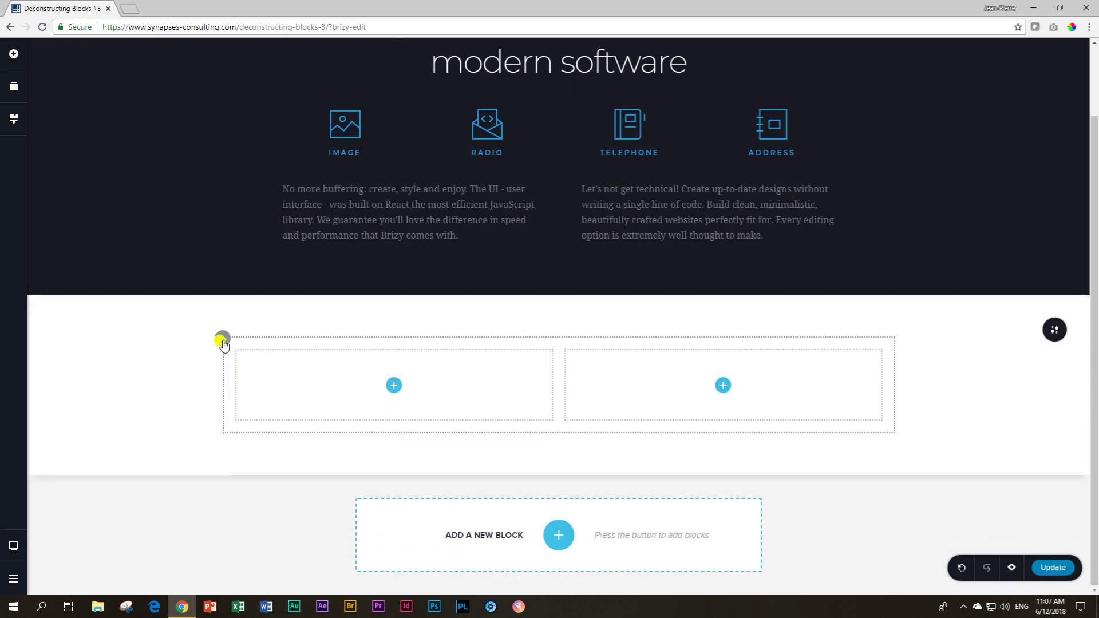
left_click(222, 341)
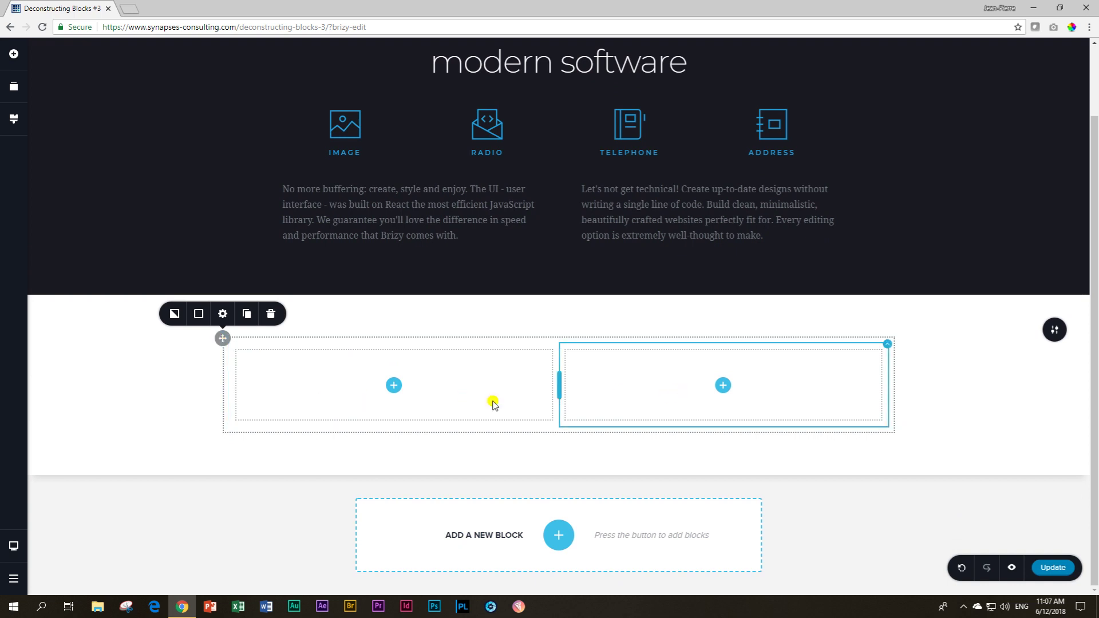
left_click(271, 315)
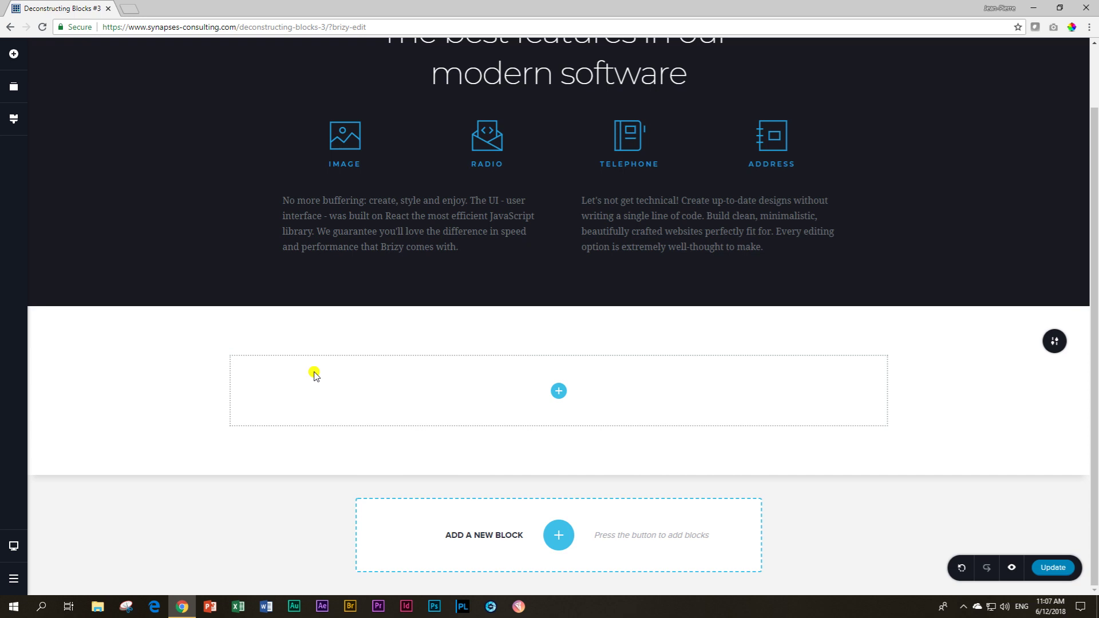
scroll(314, 375, "up", 1)
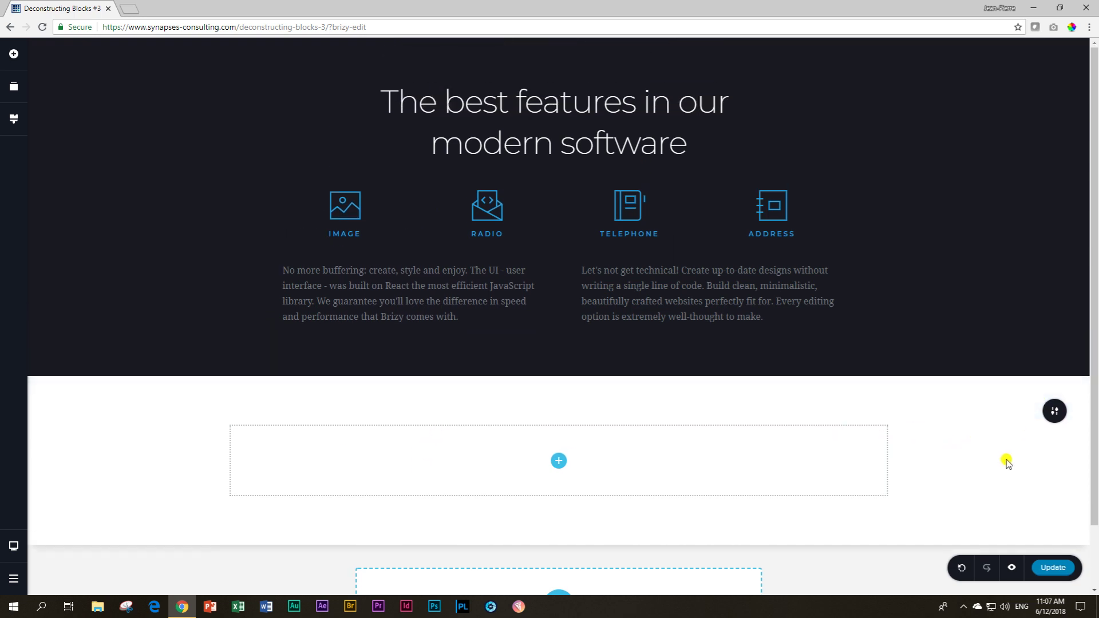
Step: Check the features section's background colour in its Colors options
scroll(973, 258, "down", 1)
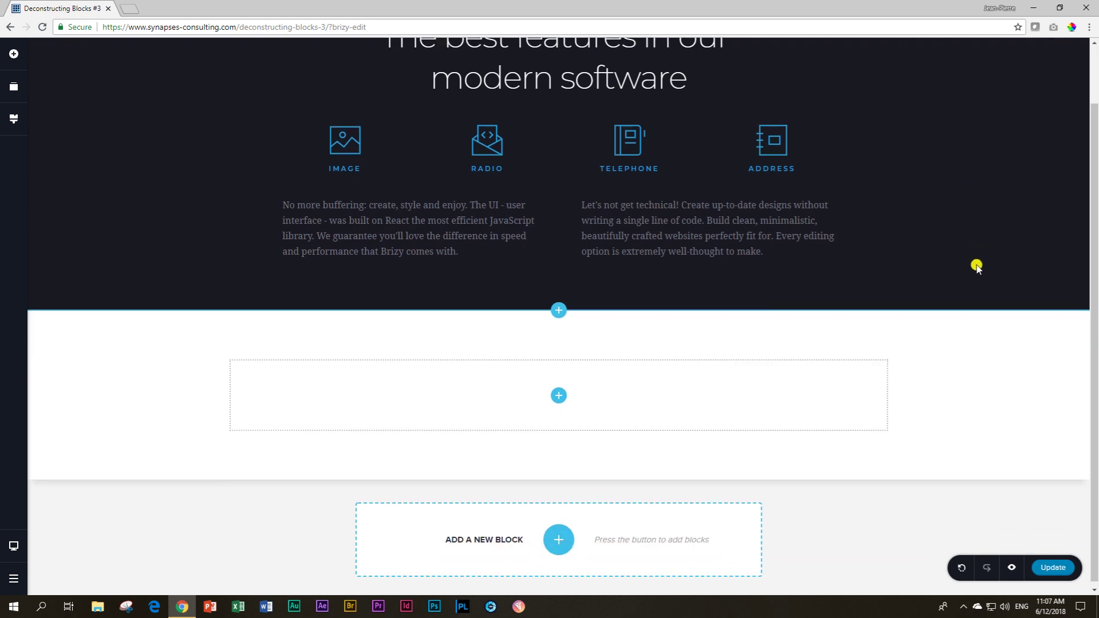
scroll(990, 155, "up", 1)
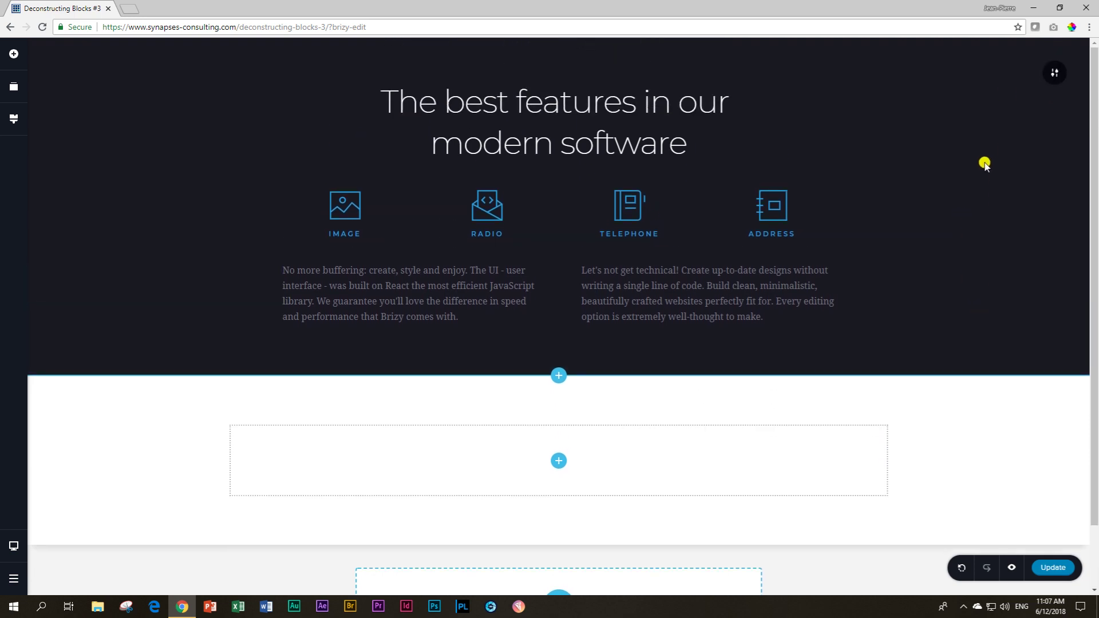
left_click(1056, 77)
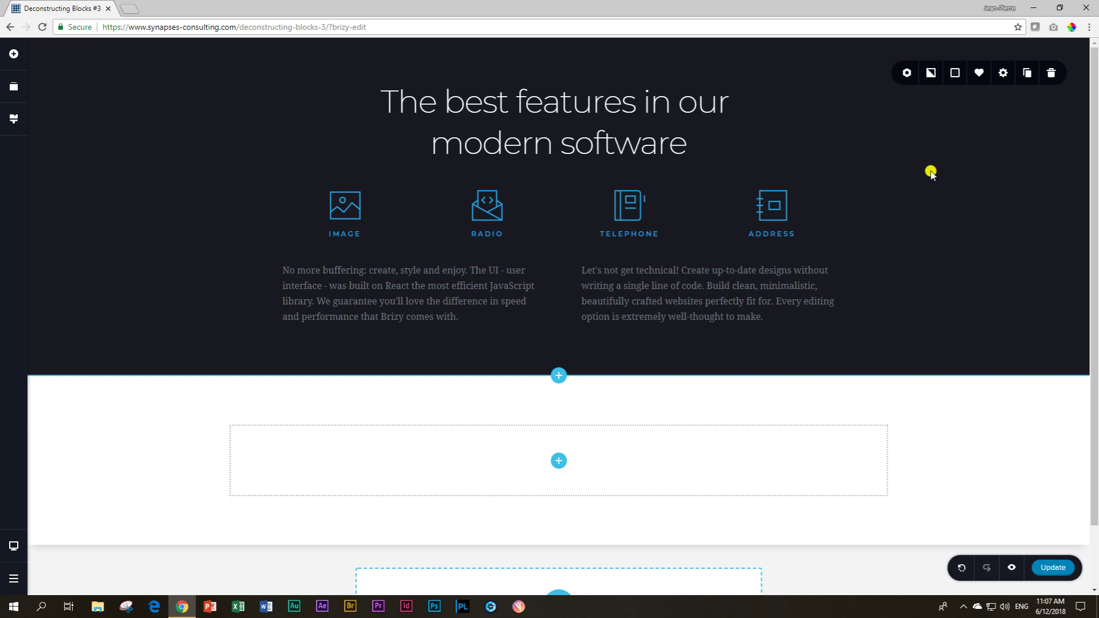
left_click(954, 73)
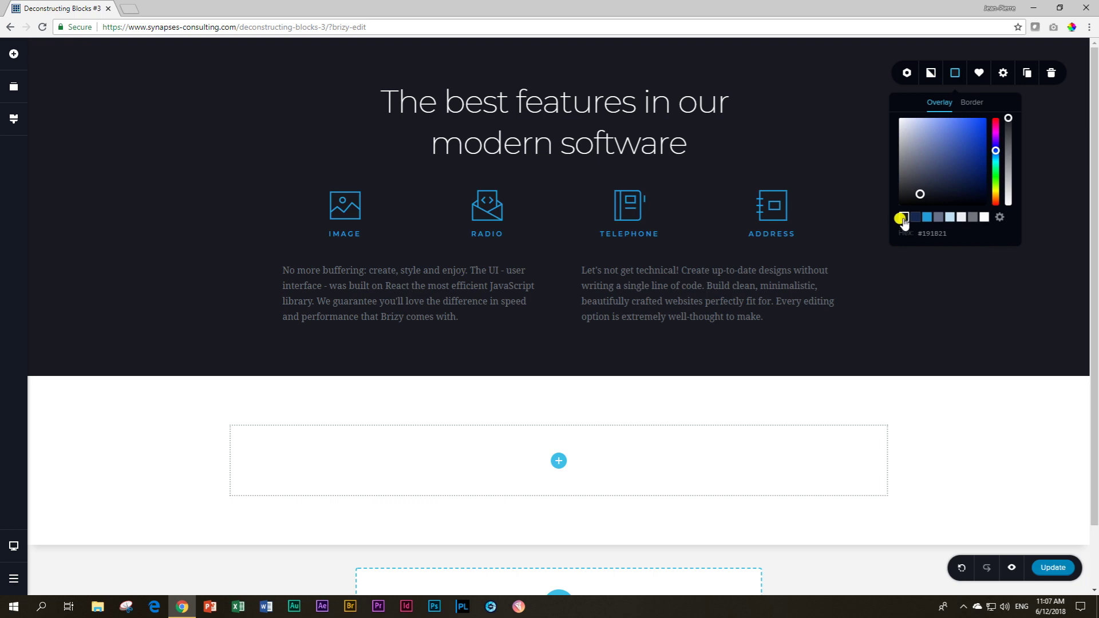
left_click(1000, 284)
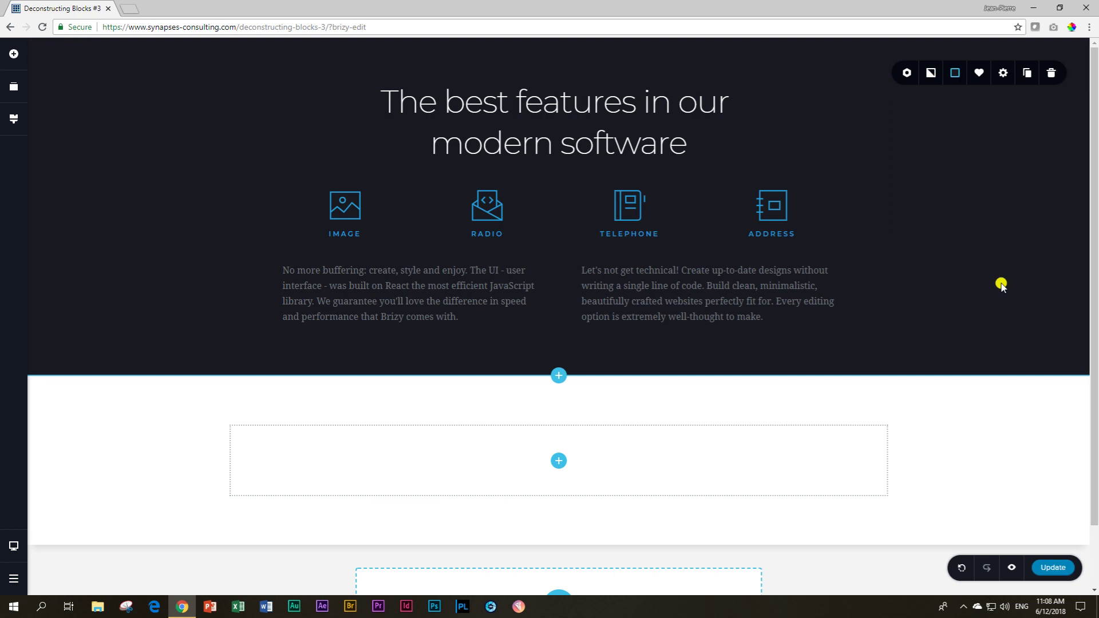
Step: Give the blank white section the dark #191B21 background swatch
scroll(1002, 287, "down", 1)
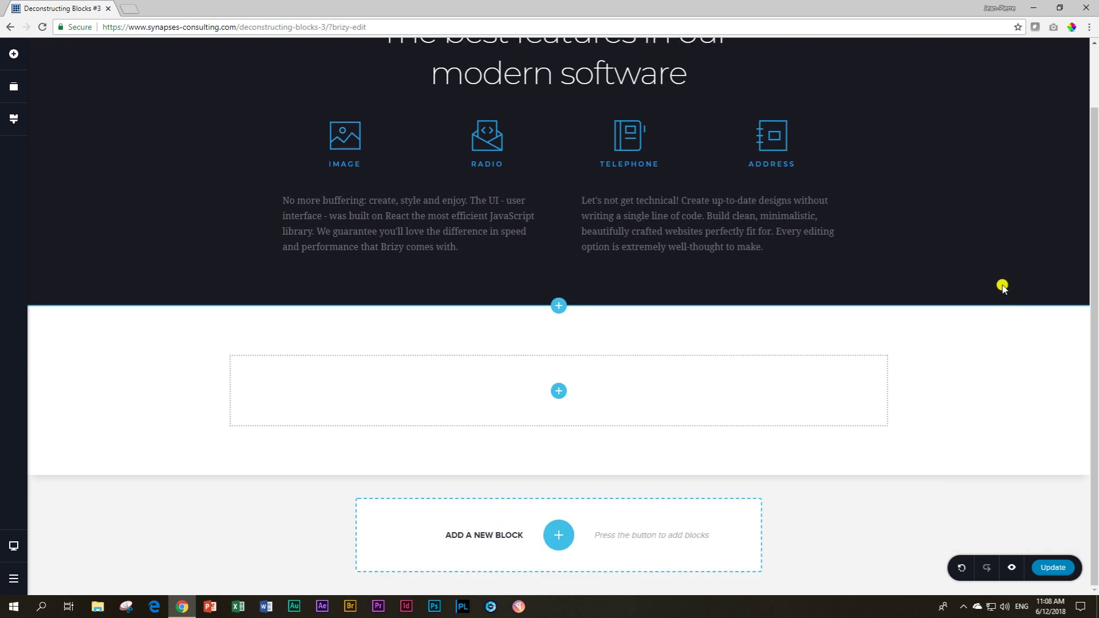
mouse_move(1044, 341)
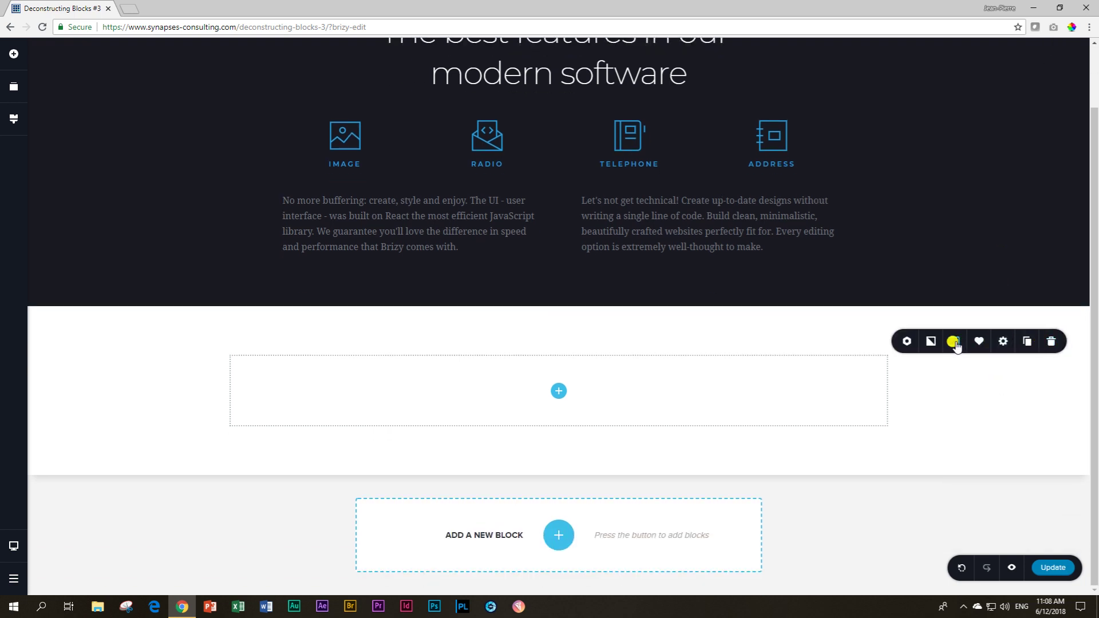
left_click(955, 341)
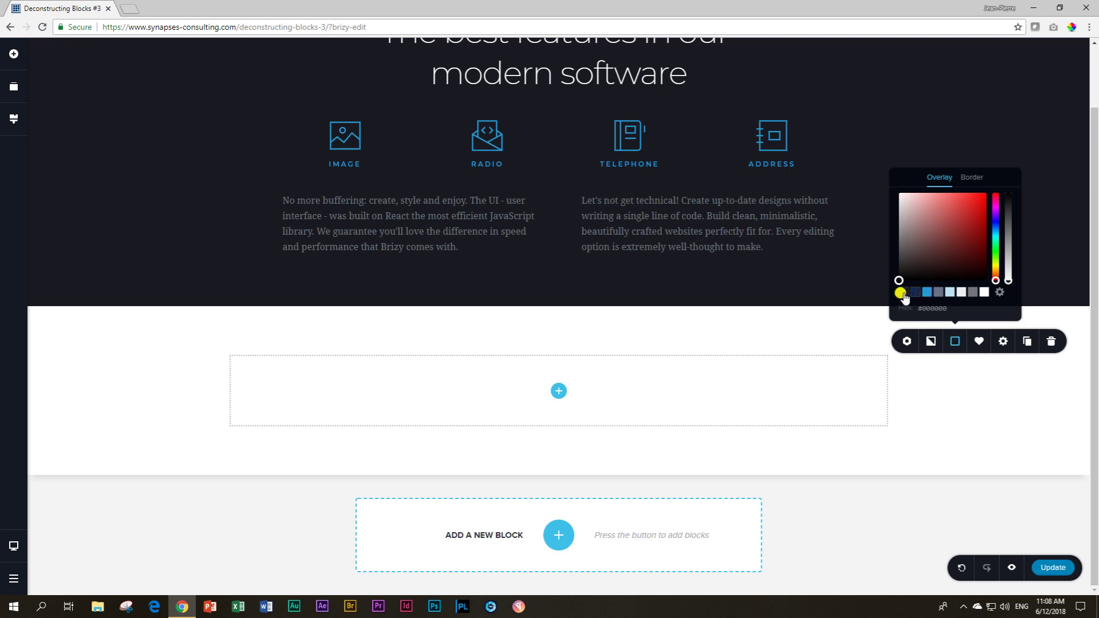
left_click(901, 293)
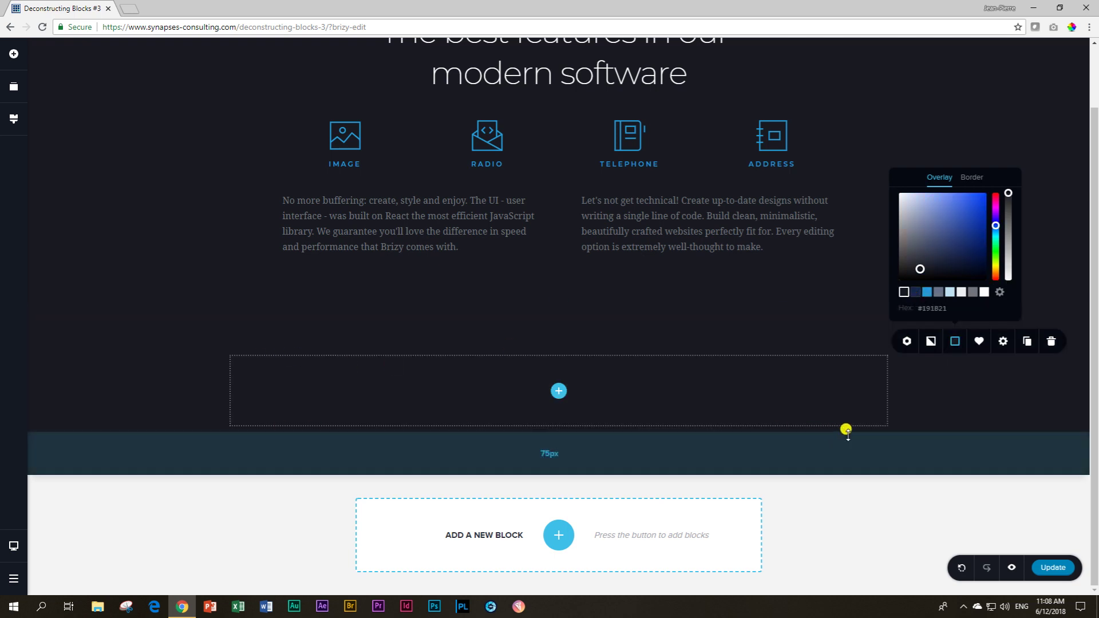
left_click(961, 411)
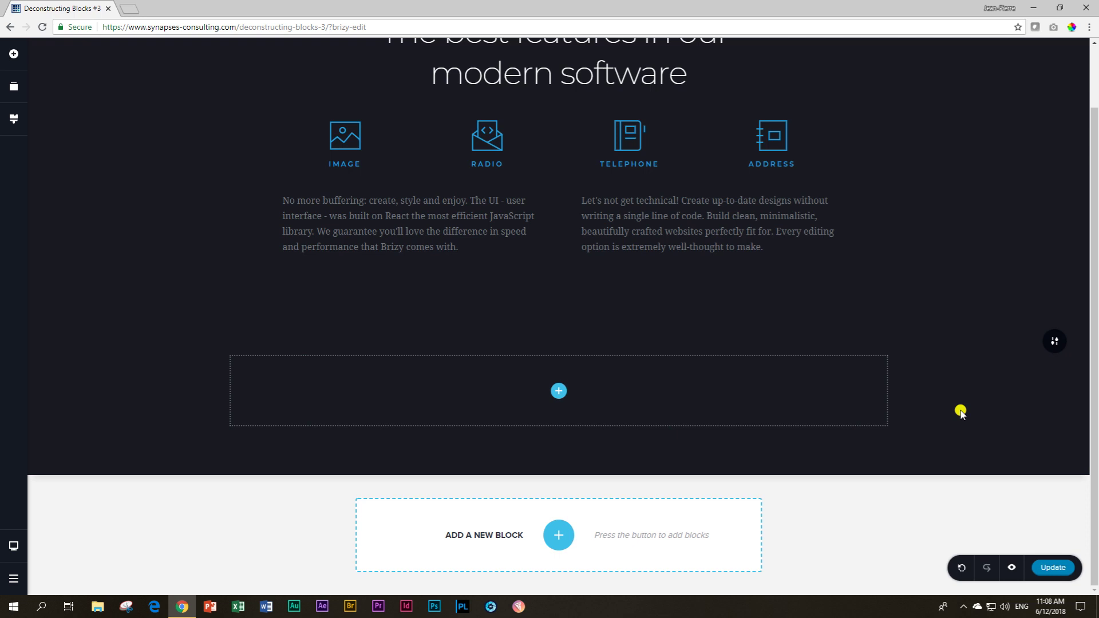
Step: Check the features section's boxed width in its settings
scroll(961, 411, "up", 1)
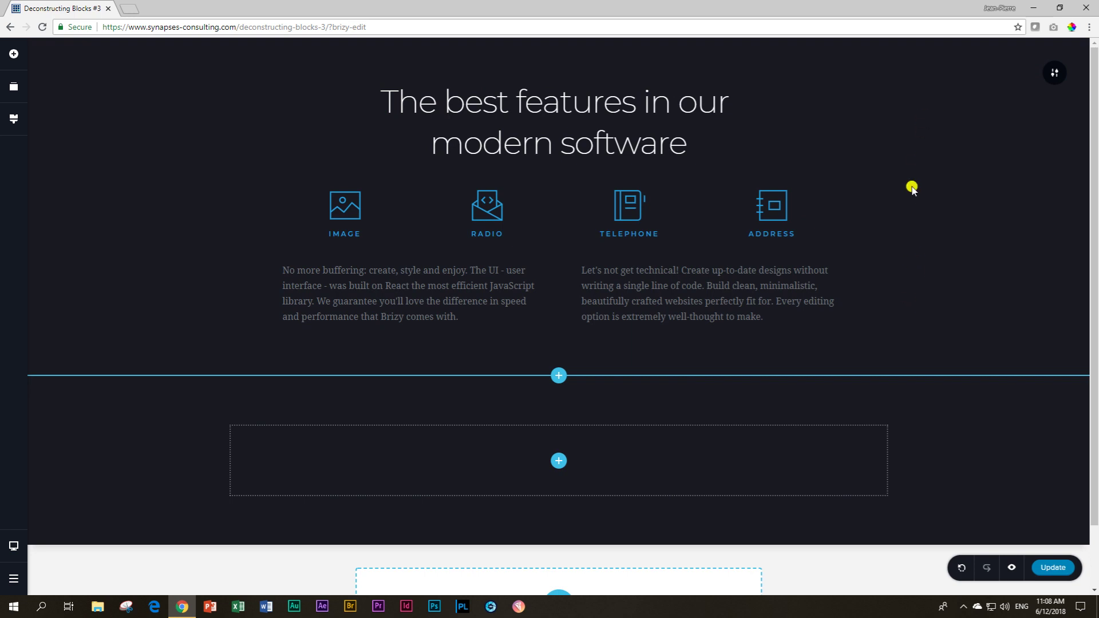
left_click(1055, 75)
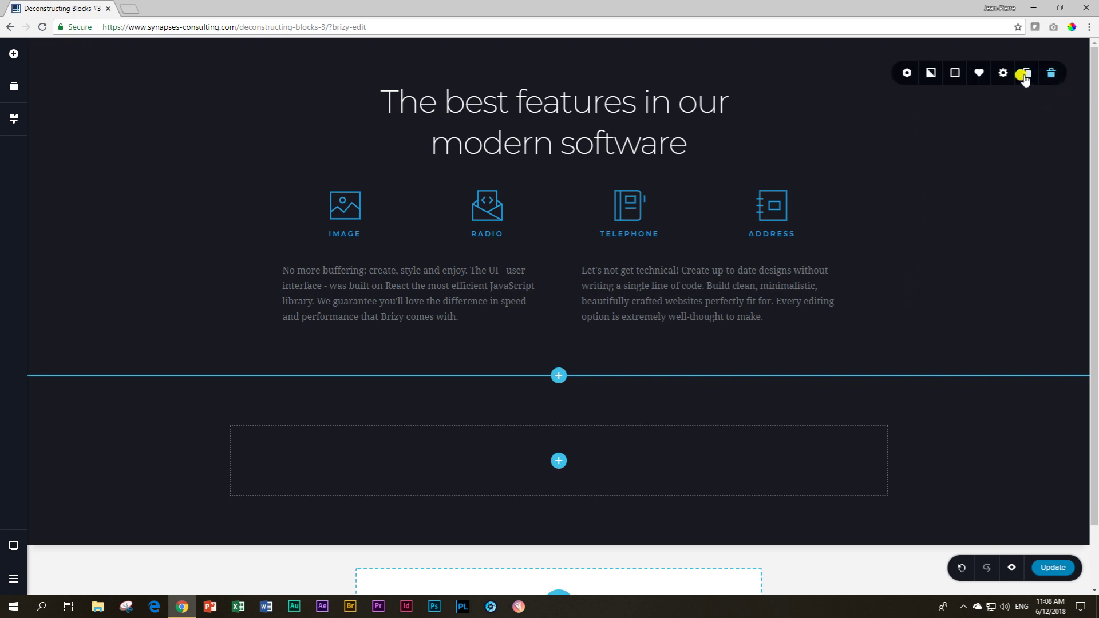
left_click(1005, 75)
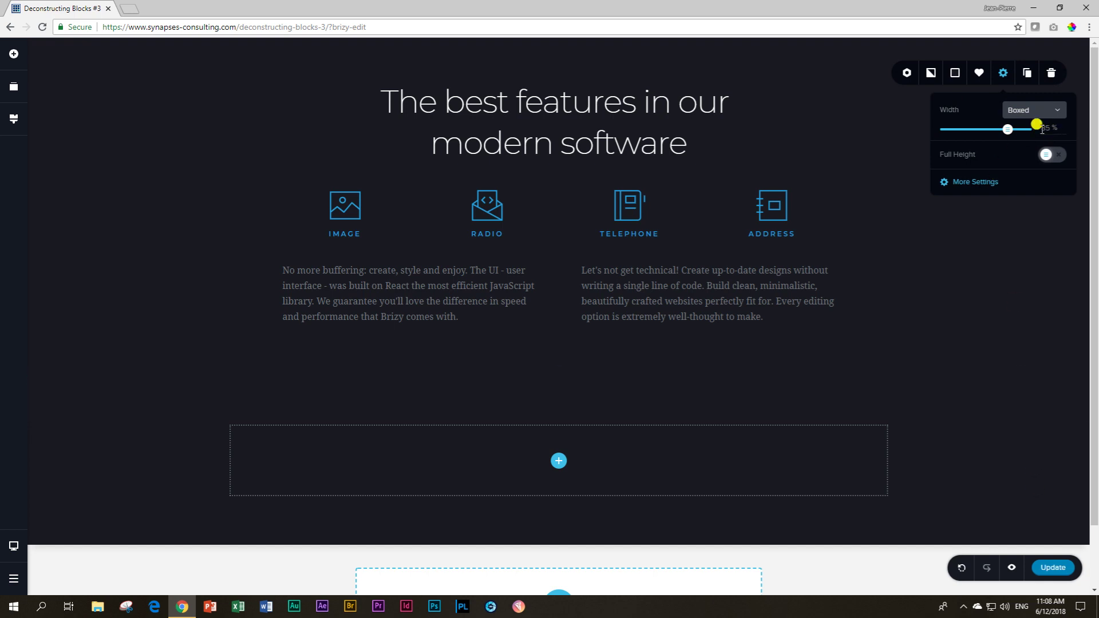
scroll(968, 406, "down", 1)
left_click(983, 380)
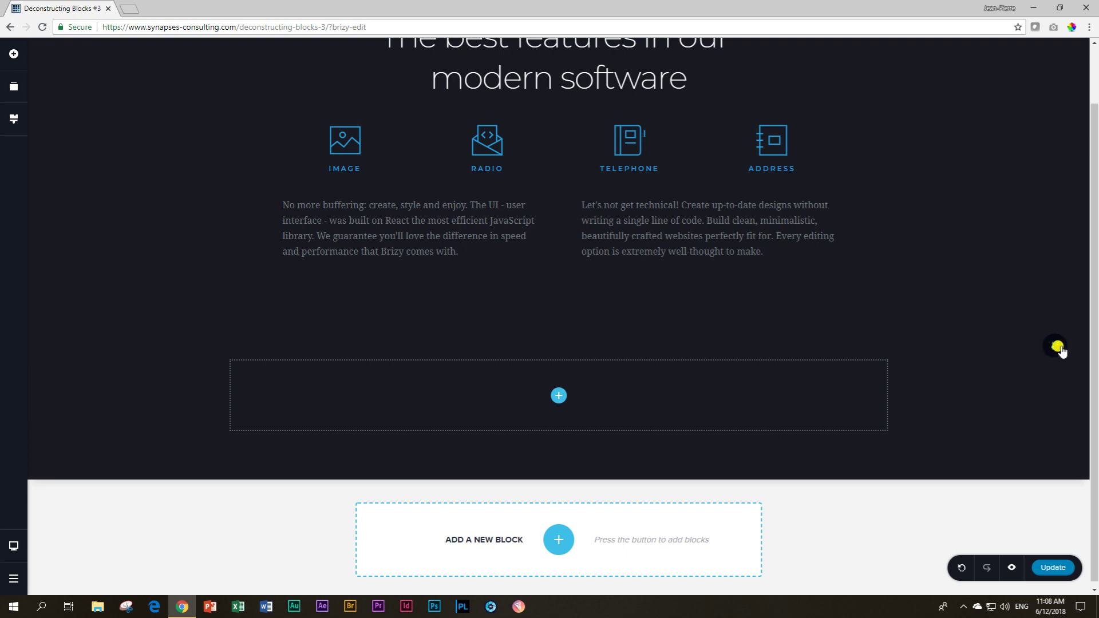
Step: Set the new dark section's boxed width to 85%
left_click(1055, 347)
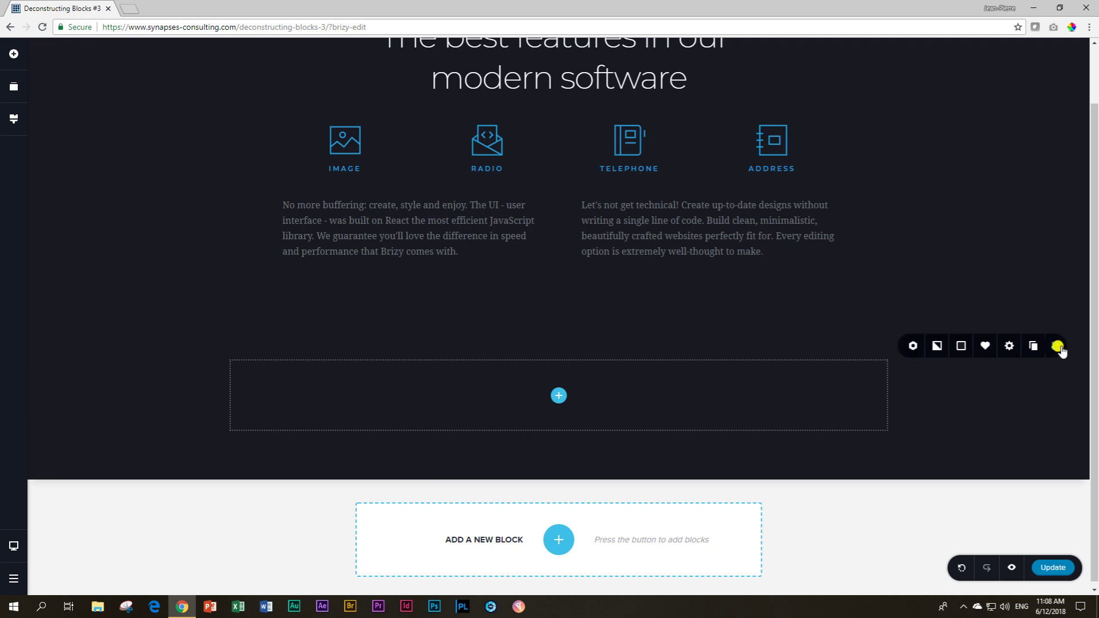
left_click(1003, 346)
left_click_drag(1026, 259, 1008, 261)
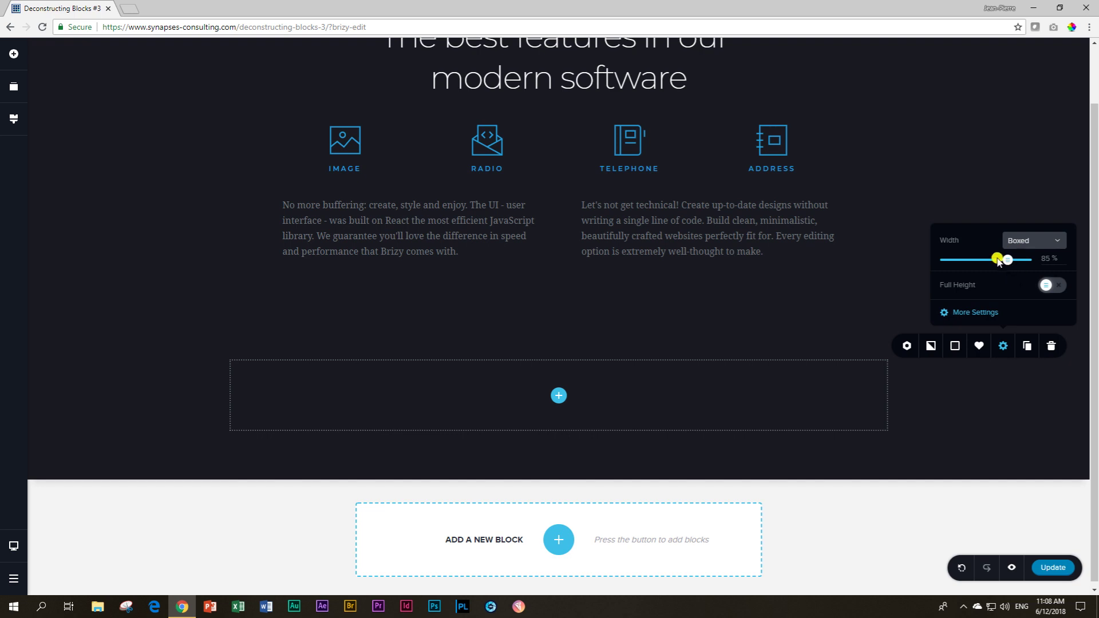
left_click(1050, 259)
double_click(1048, 257)
left_click_drag(1008, 262, 1027, 261)
left_click_drag(1008, 263, 1028, 261)
key("Down")
key("Down")
left_click(1047, 286)
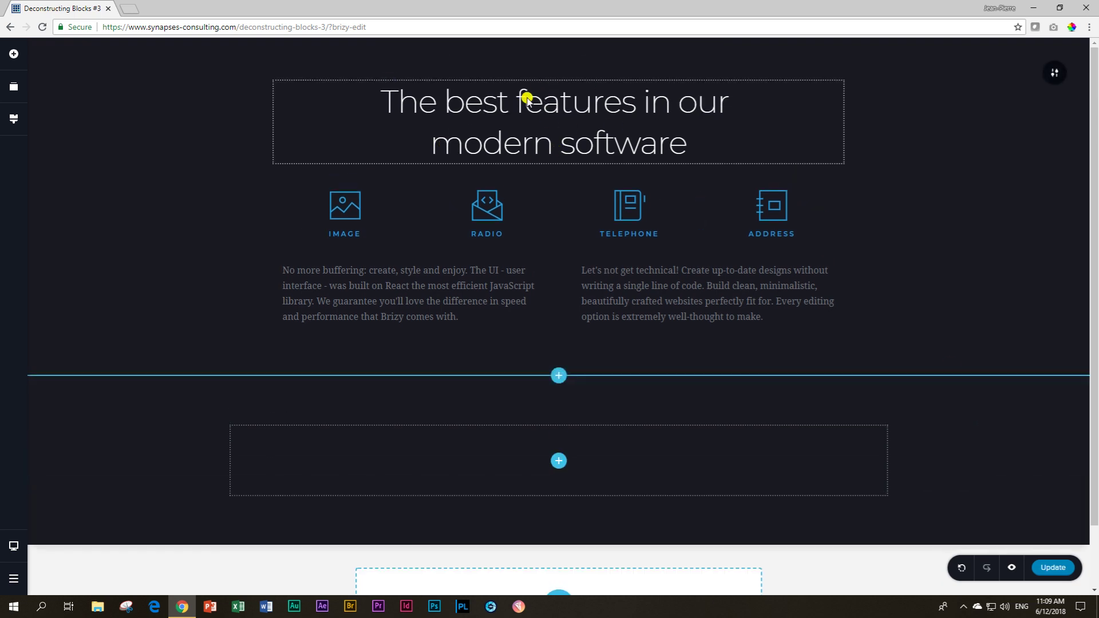
left_click(12, 60)
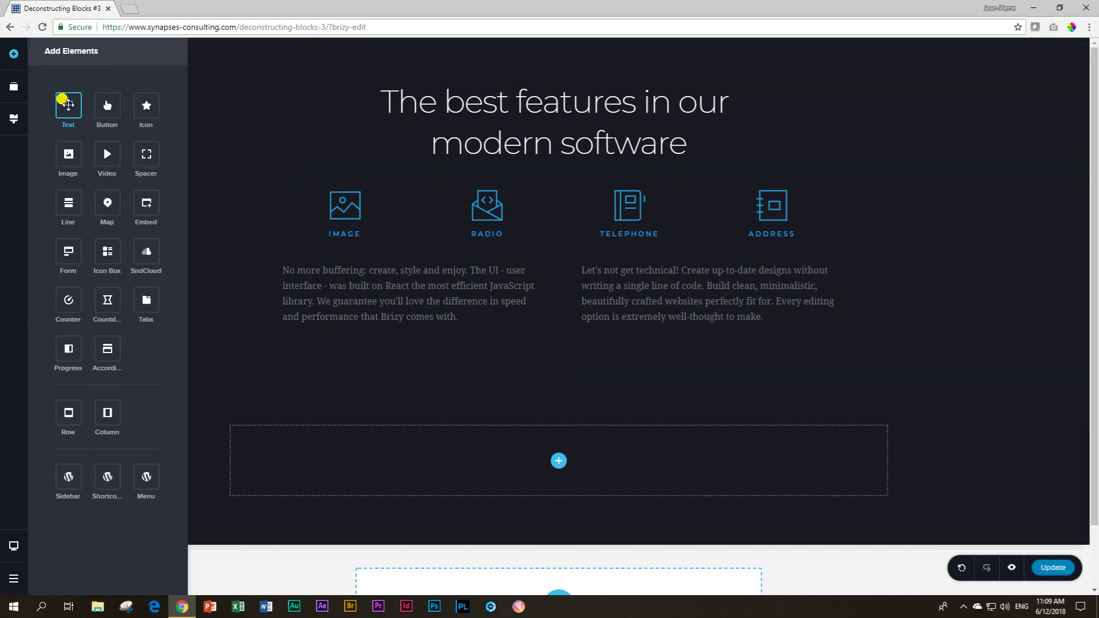
left_click_drag(68, 105, 561, 470)
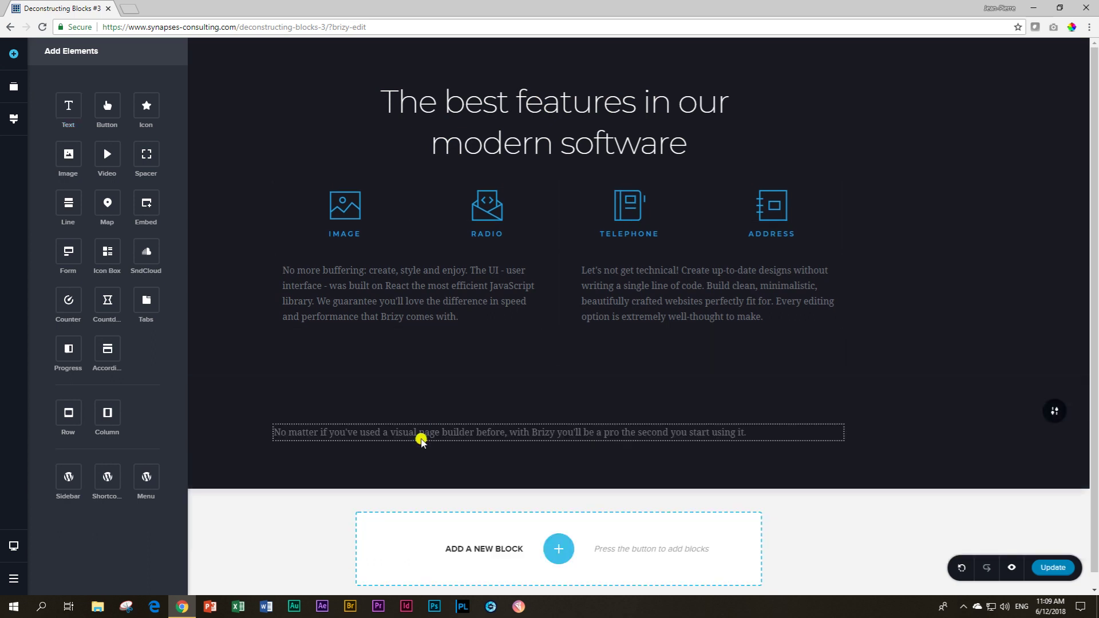
left_click(423, 432)
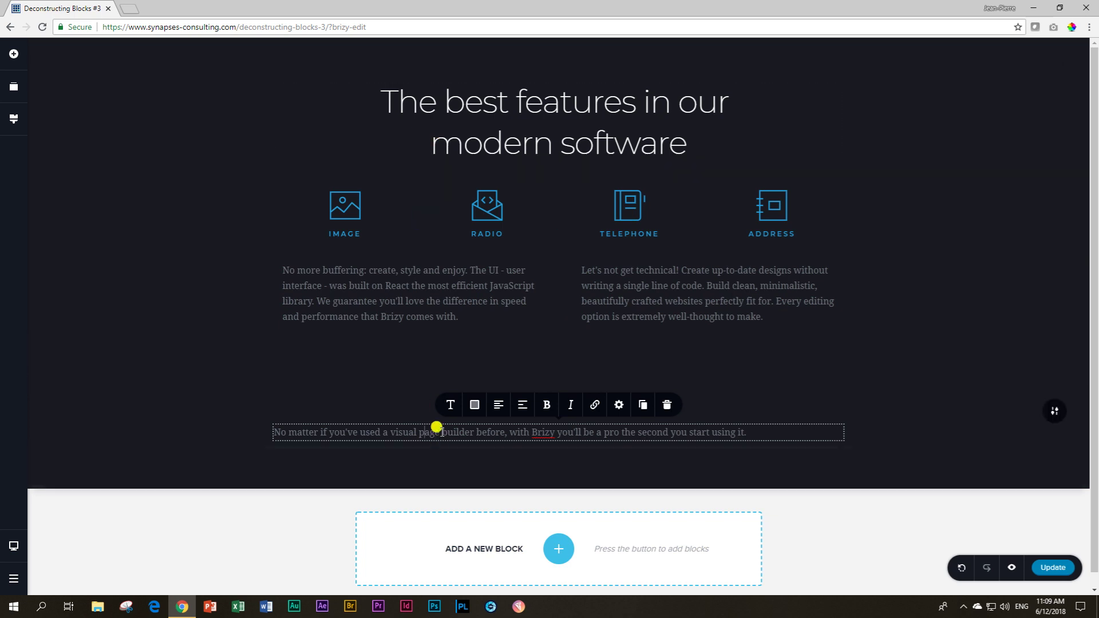
left_click(450, 405)
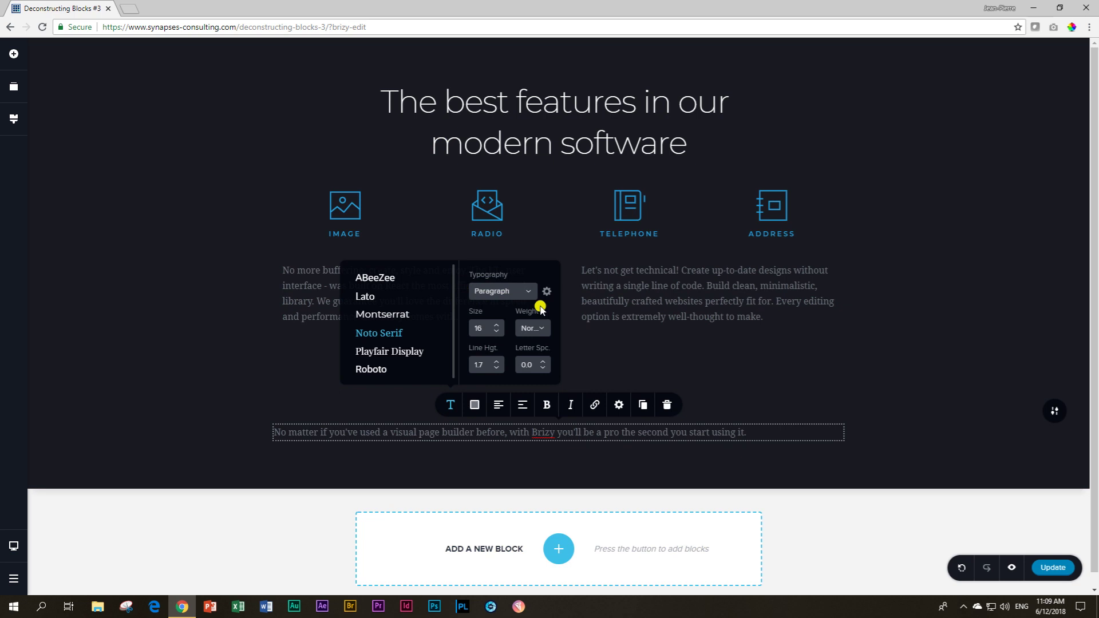
left_click(510, 107)
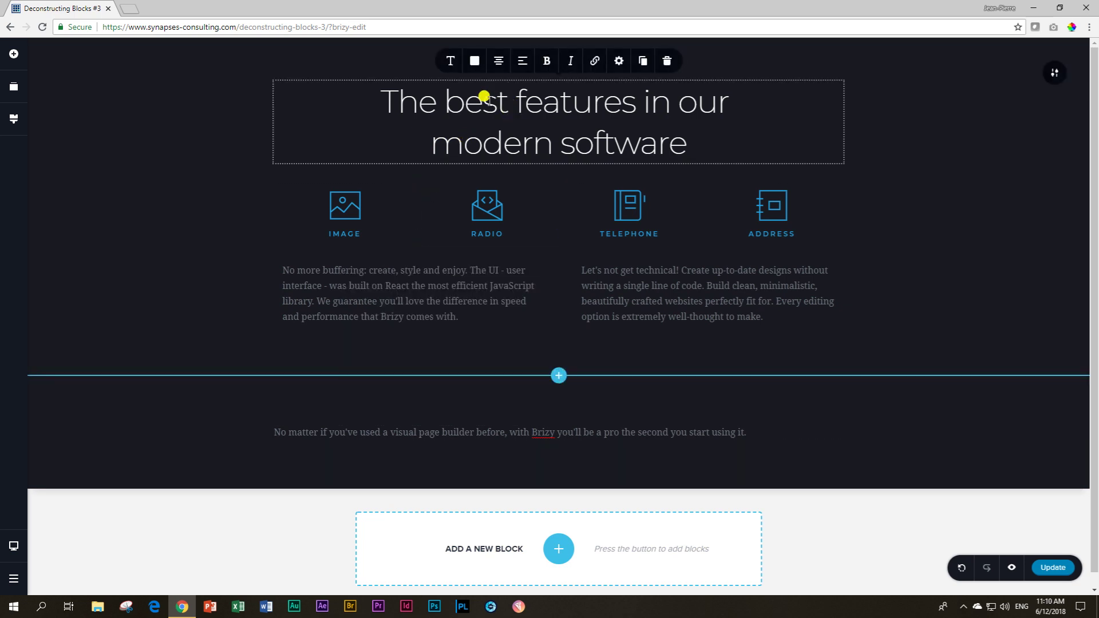
left_click(450, 60)
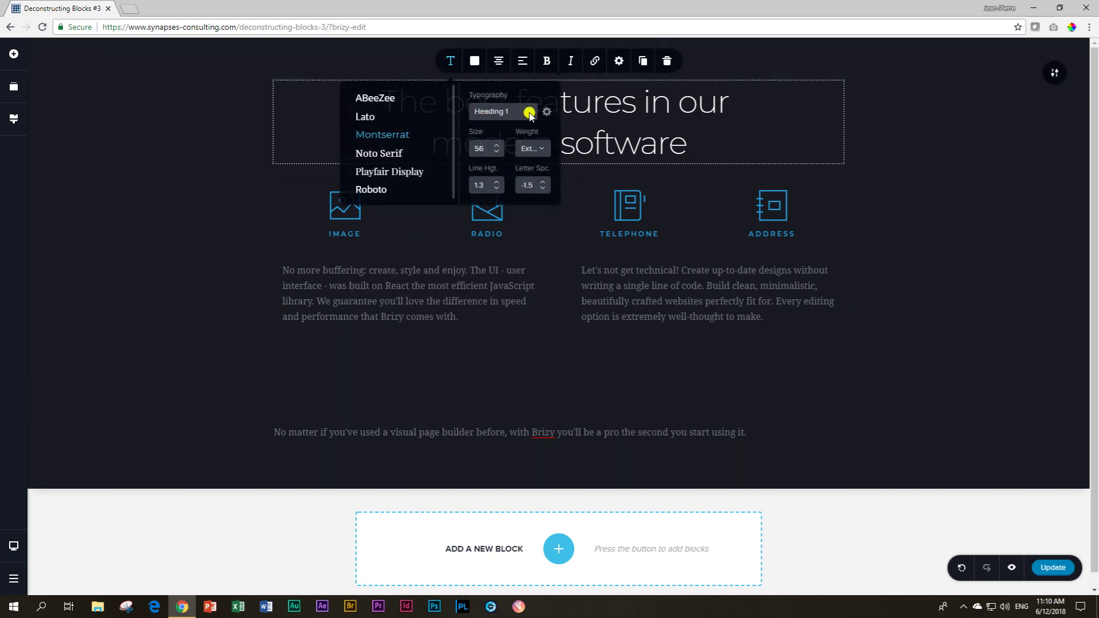
left_click(611, 106)
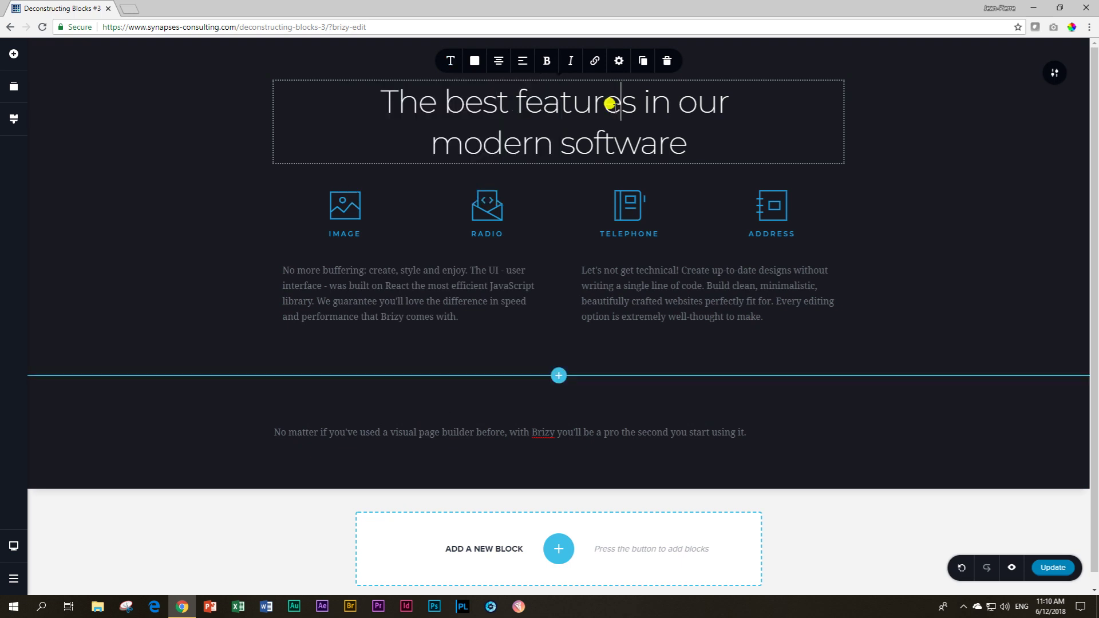
left_click(616, 66)
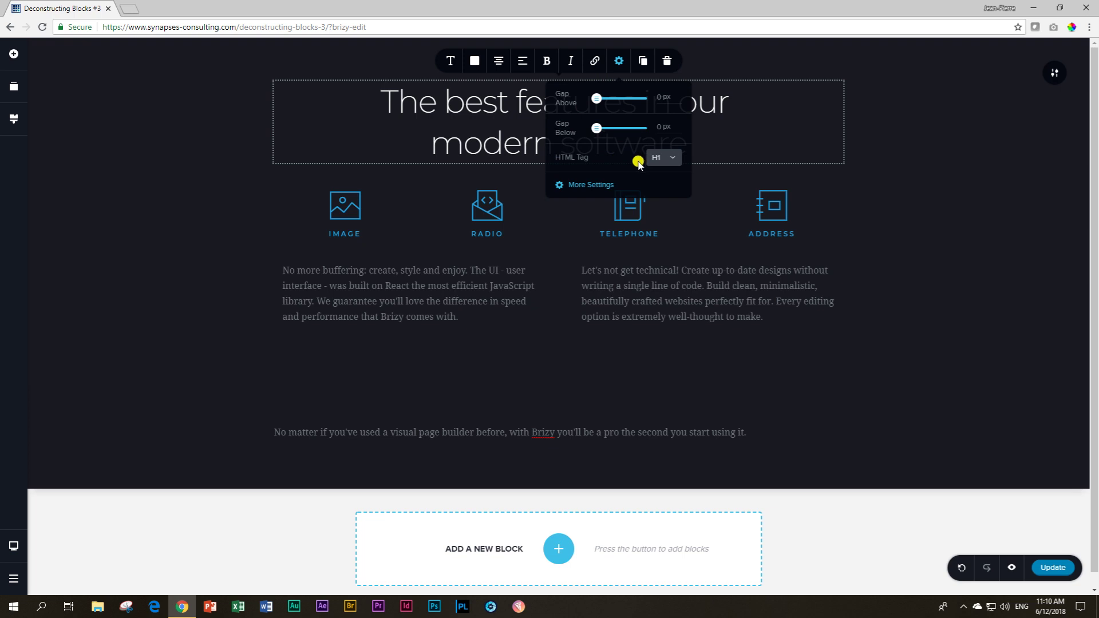
left_click(496, 109)
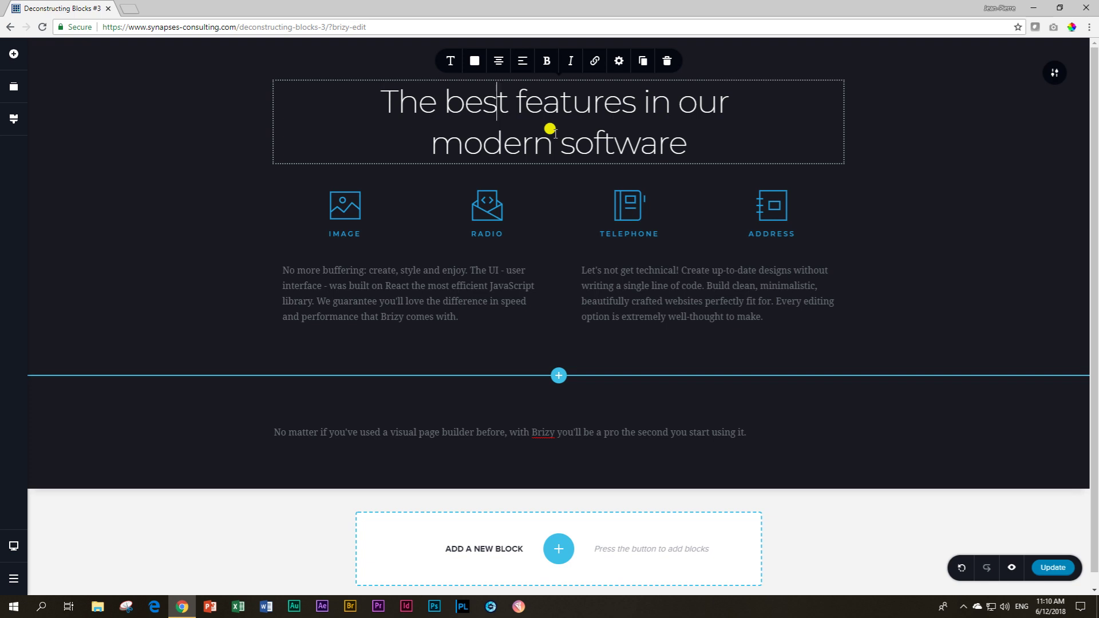
Step: Apply the Heading 1 preset (Montserrat 56) to the lower paragraph and colour it white #FFFFFF
left_click(422, 433)
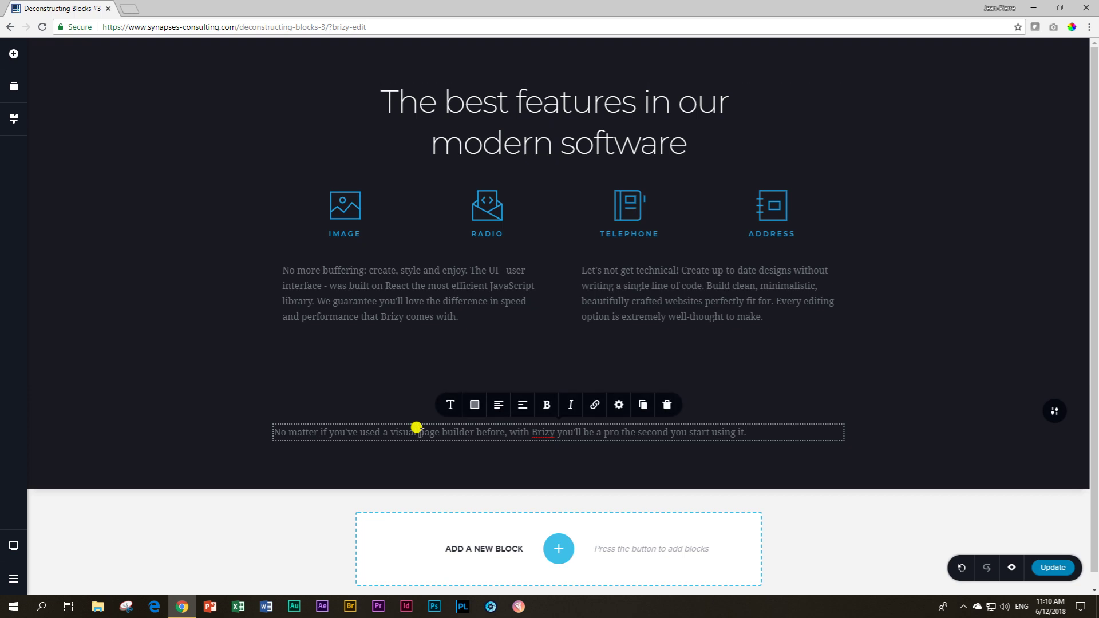
left_click(450, 411)
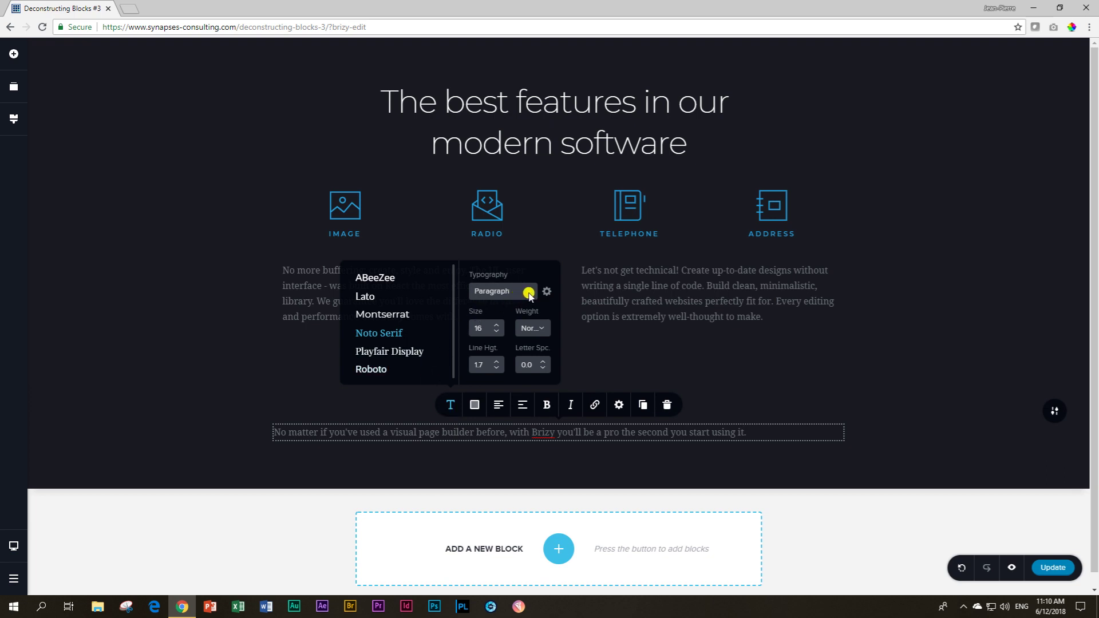
left_click(528, 292)
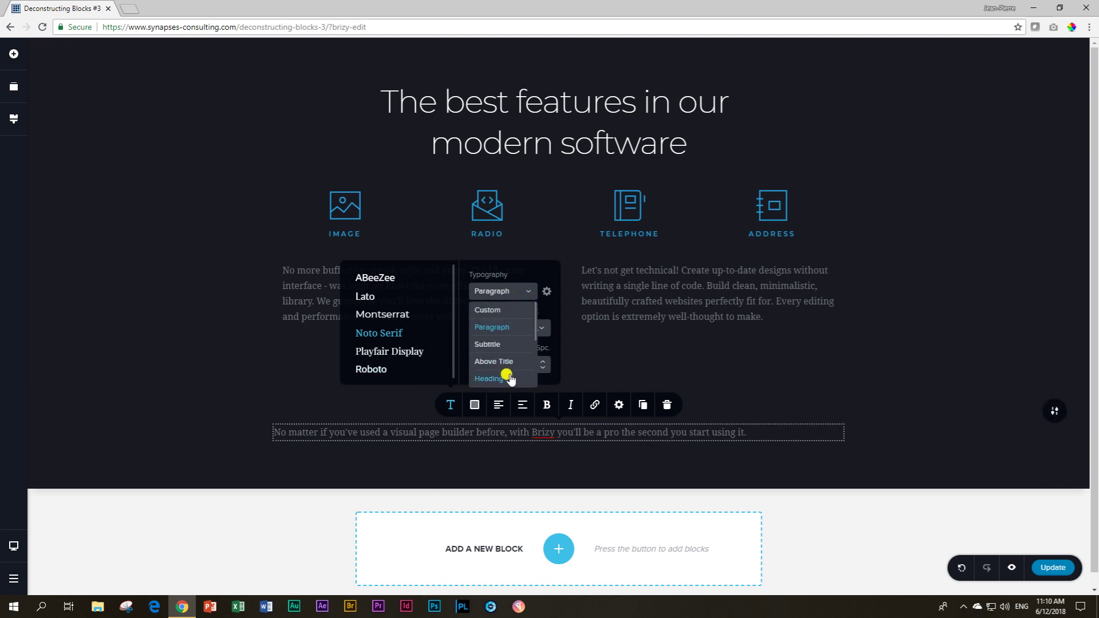
left_click(518, 292)
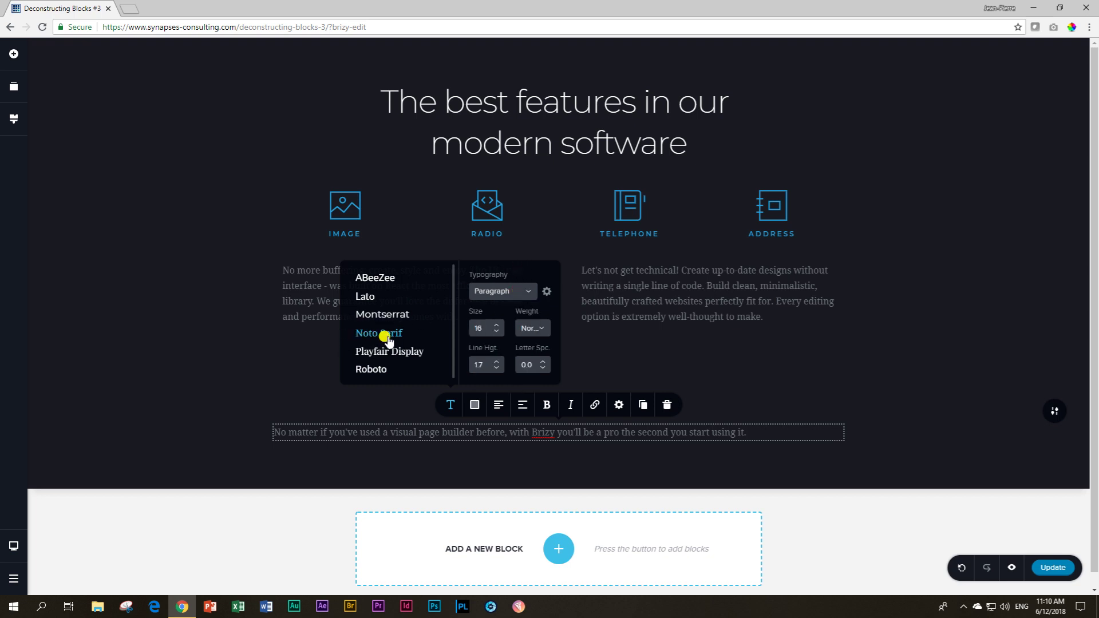
left_click(526, 292)
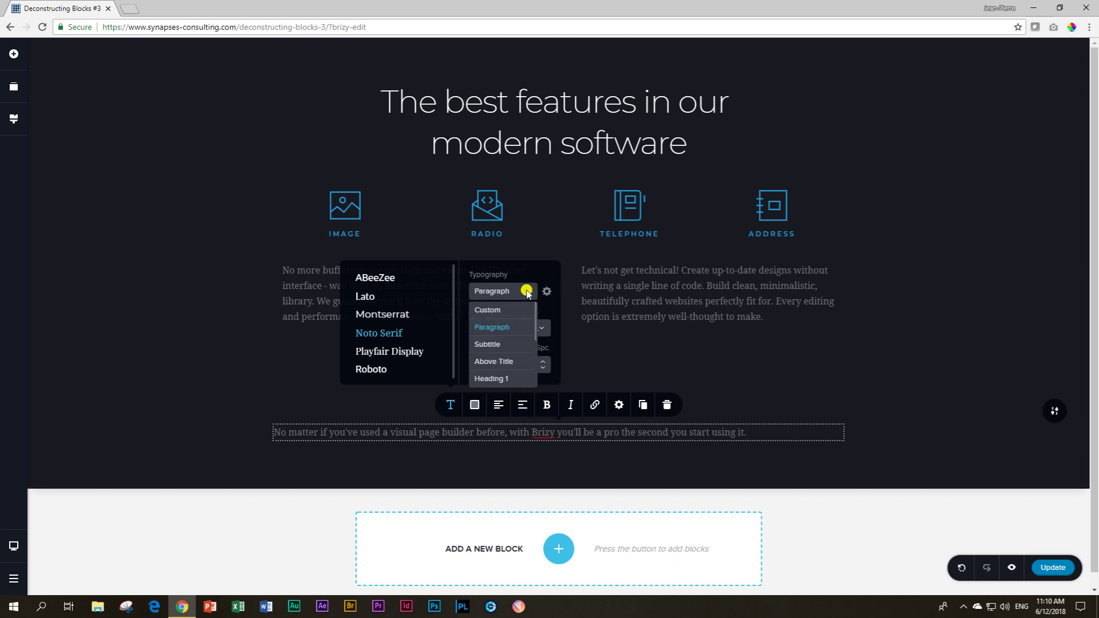
left_click(491, 379)
left_click(390, 315)
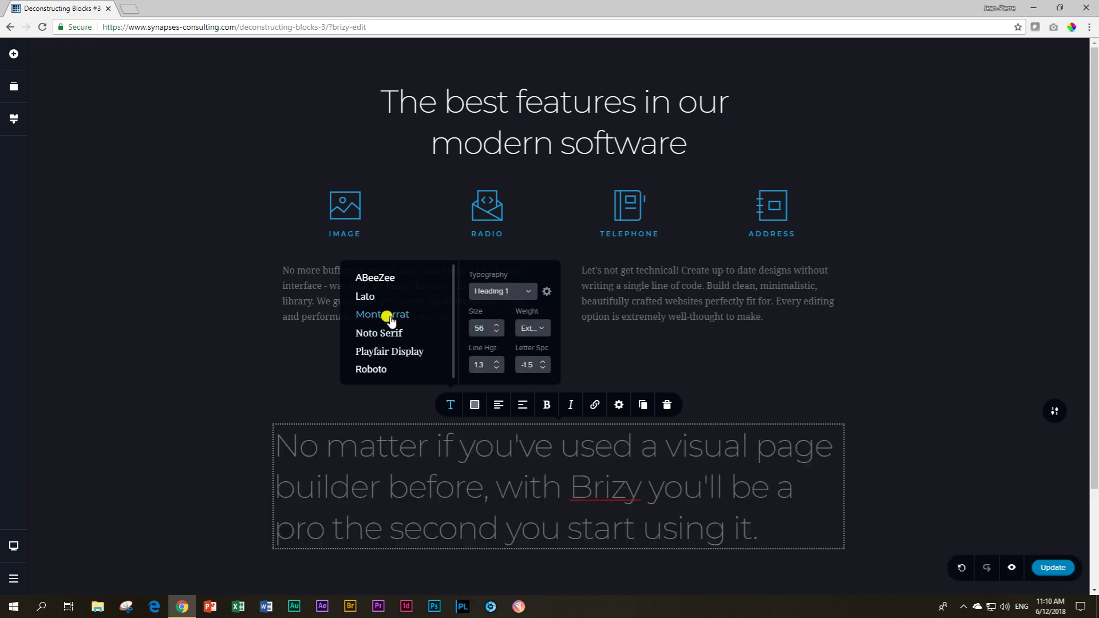
left_click(474, 408)
left_click(502, 356)
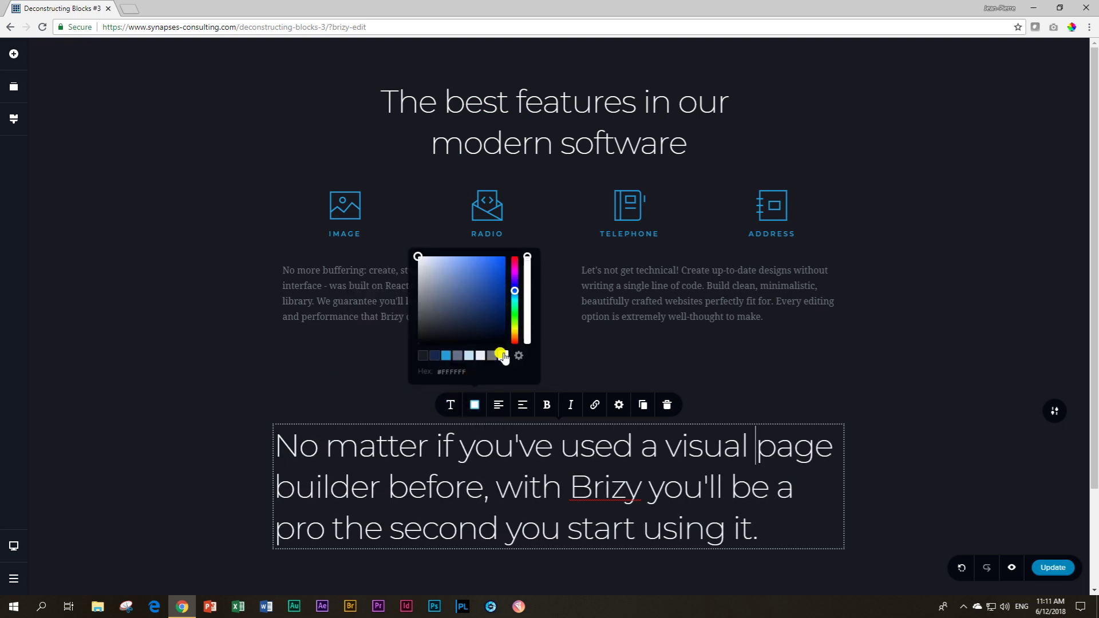
Step: Centre-align the 'No matter if you've used…' paragraph and set its HTML tag to H1
left_click(498, 410)
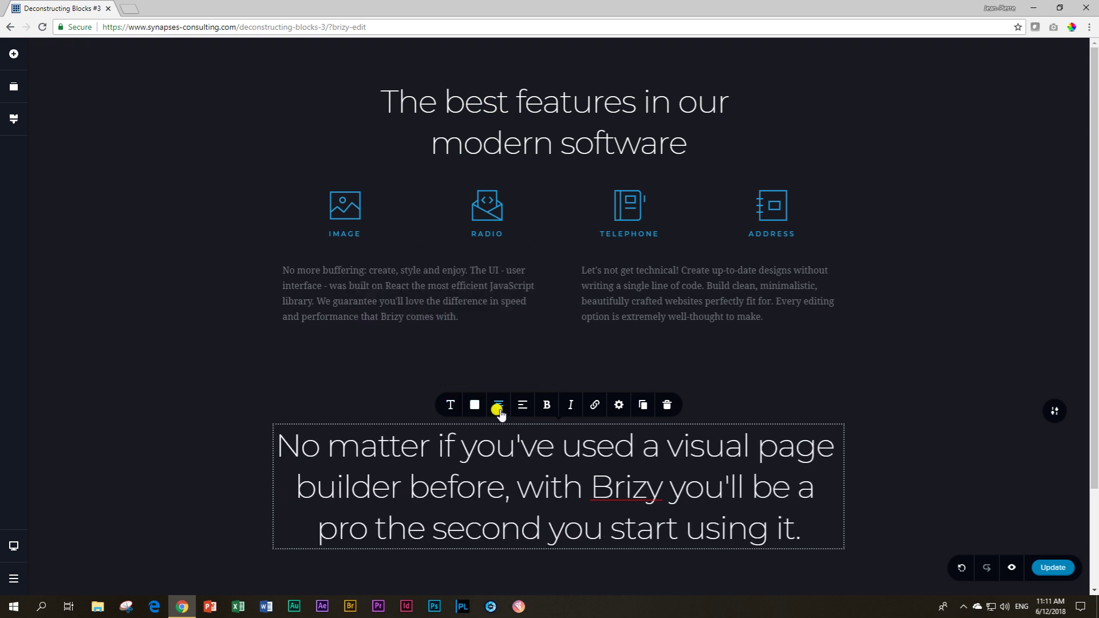
left_click(617, 407)
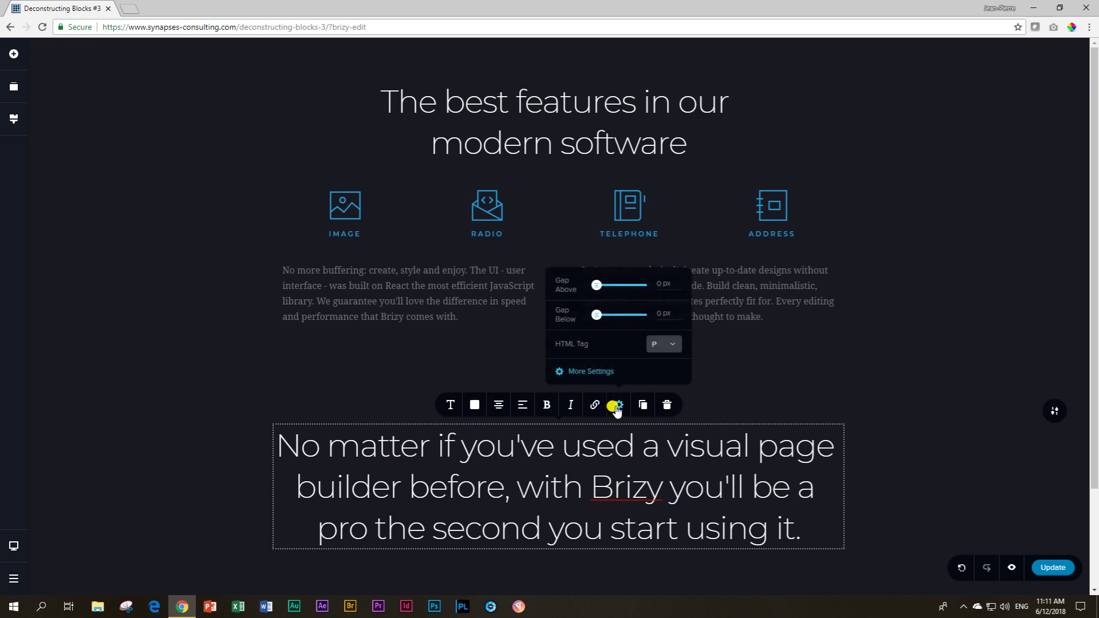
left_click(670, 344)
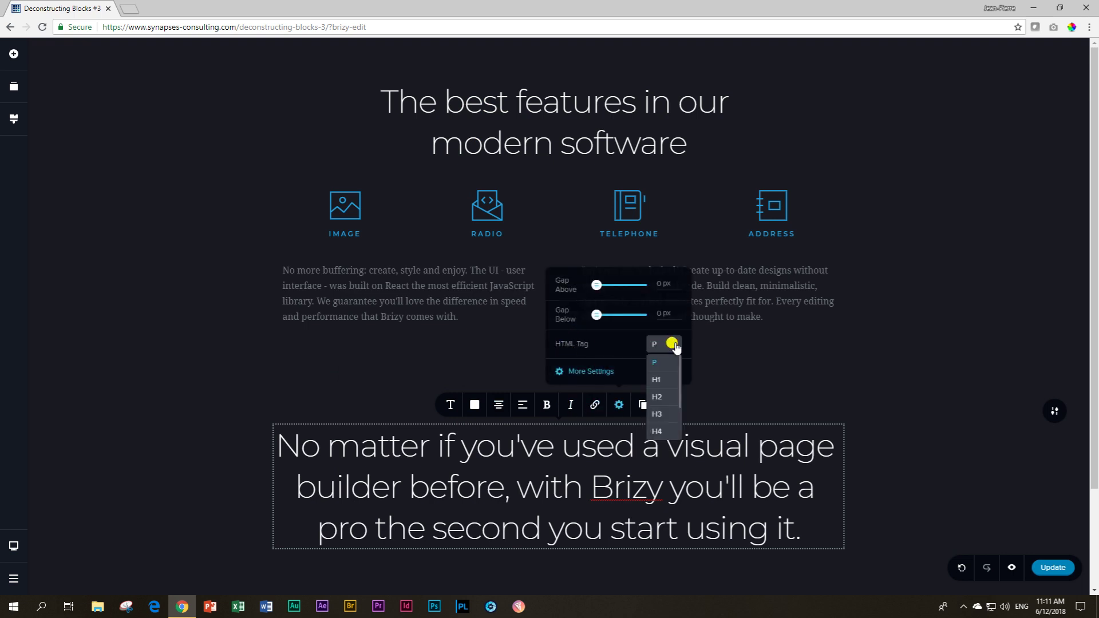
left_click(663, 378)
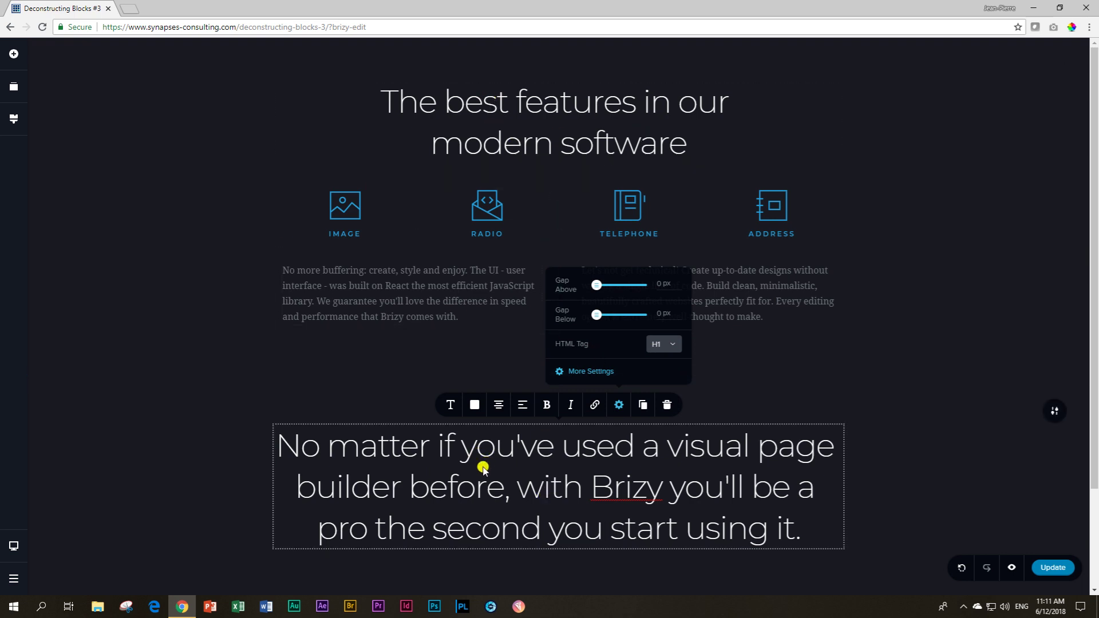
Step: Copy the main heading's text and paste it over the lower paragraph's wording
left_click(503, 96)
double_click(504, 93)
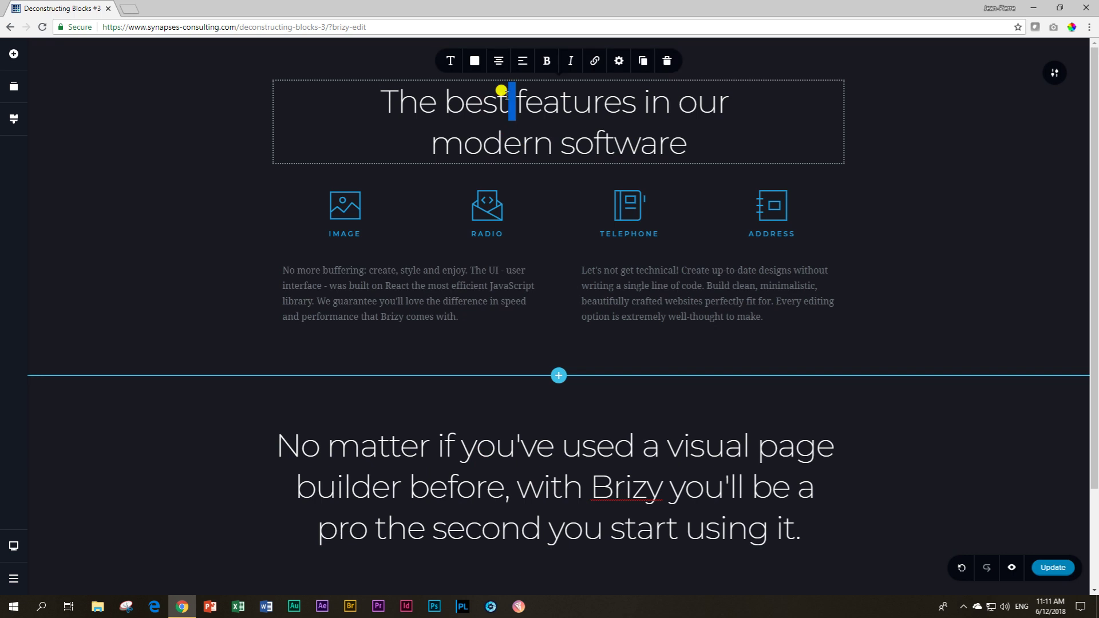
triple_click(502, 93)
key("ctrl+c")
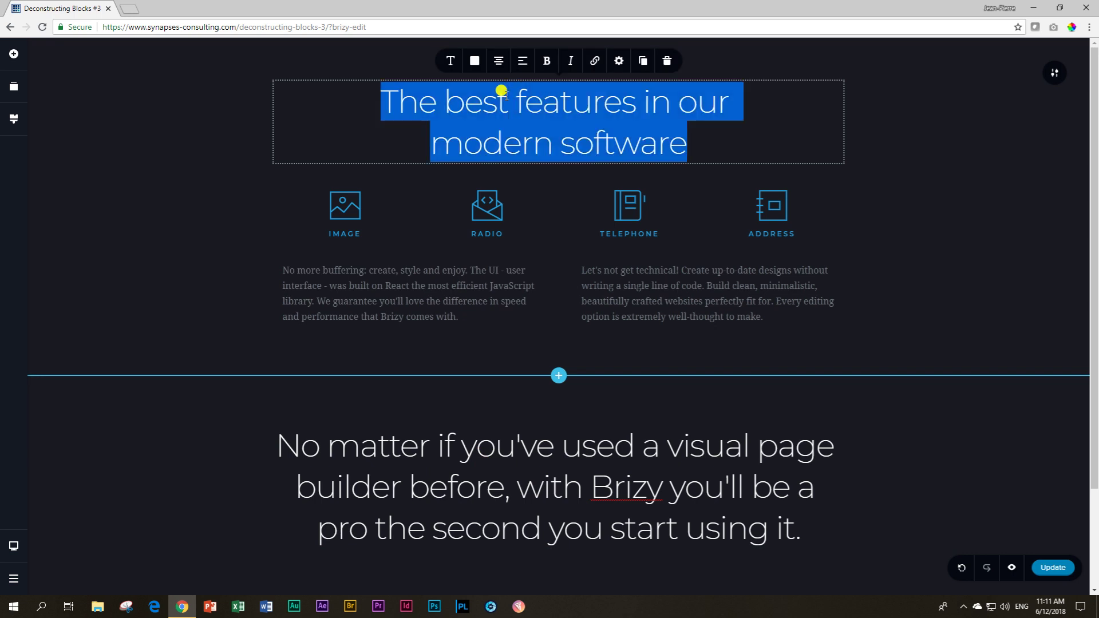
left_click(473, 471)
triple_click(473, 471)
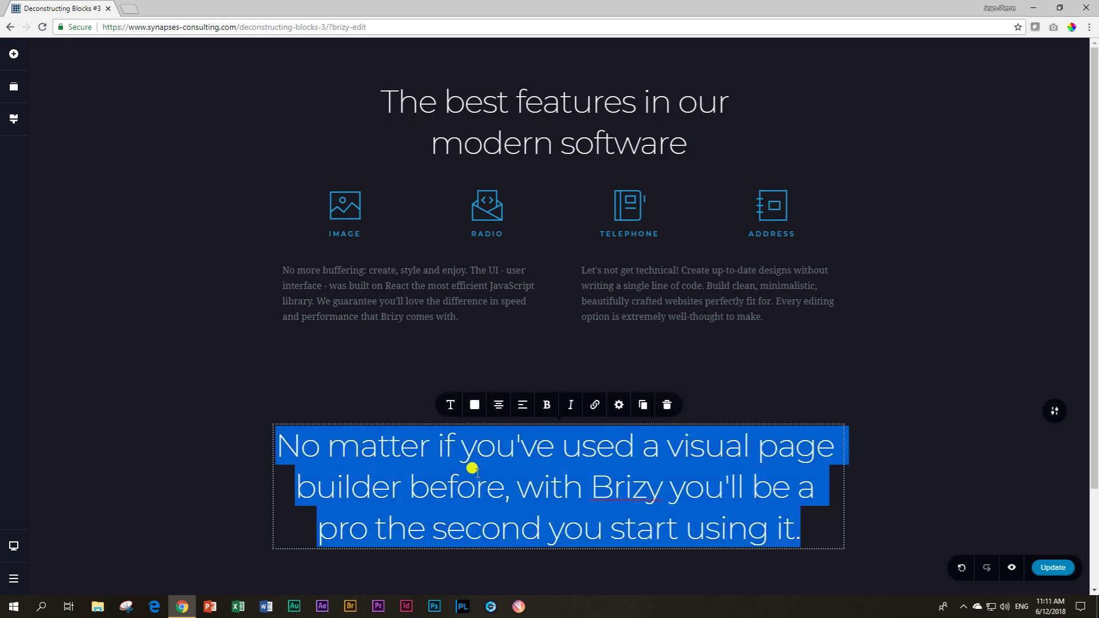
key("ctrl+v")
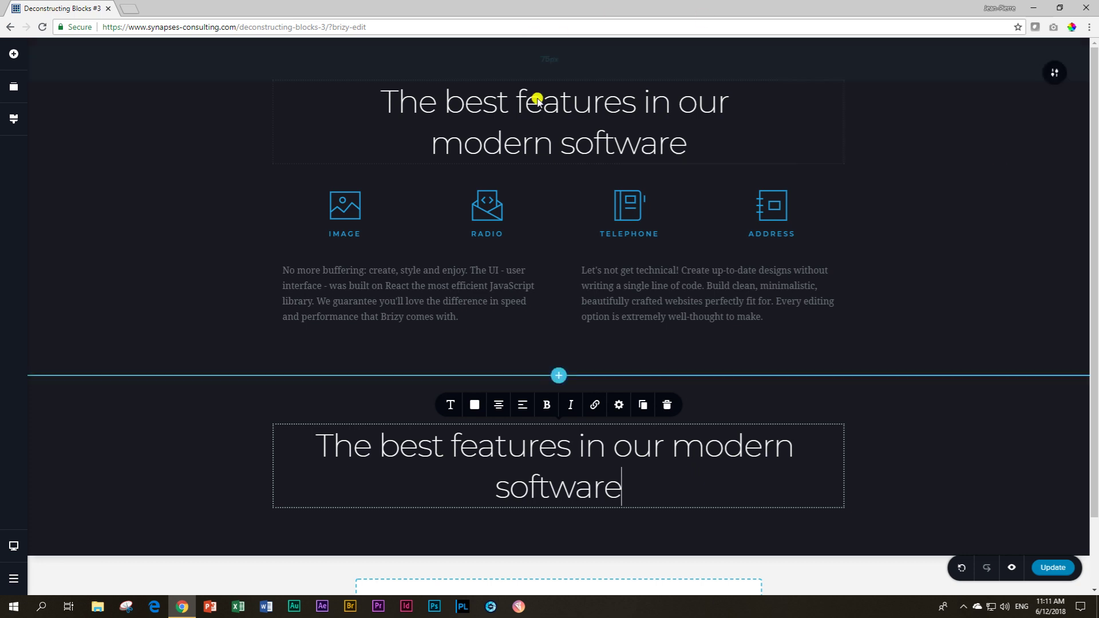
left_click(567, 105)
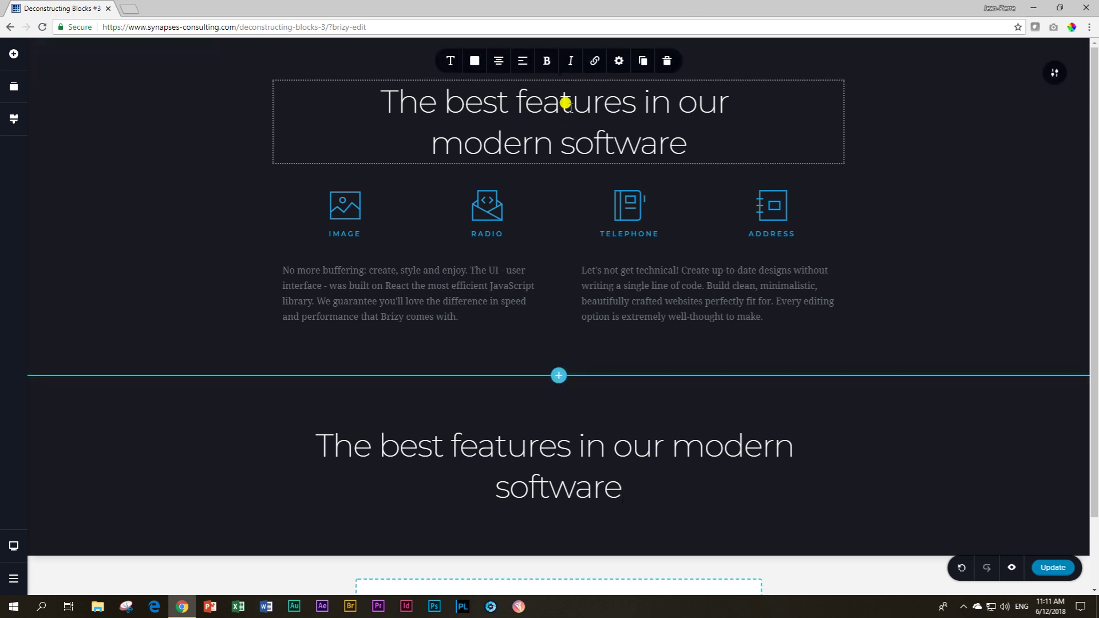
Step: Open the main heading's More Settings to view its 180 px side padding
left_click(619, 61)
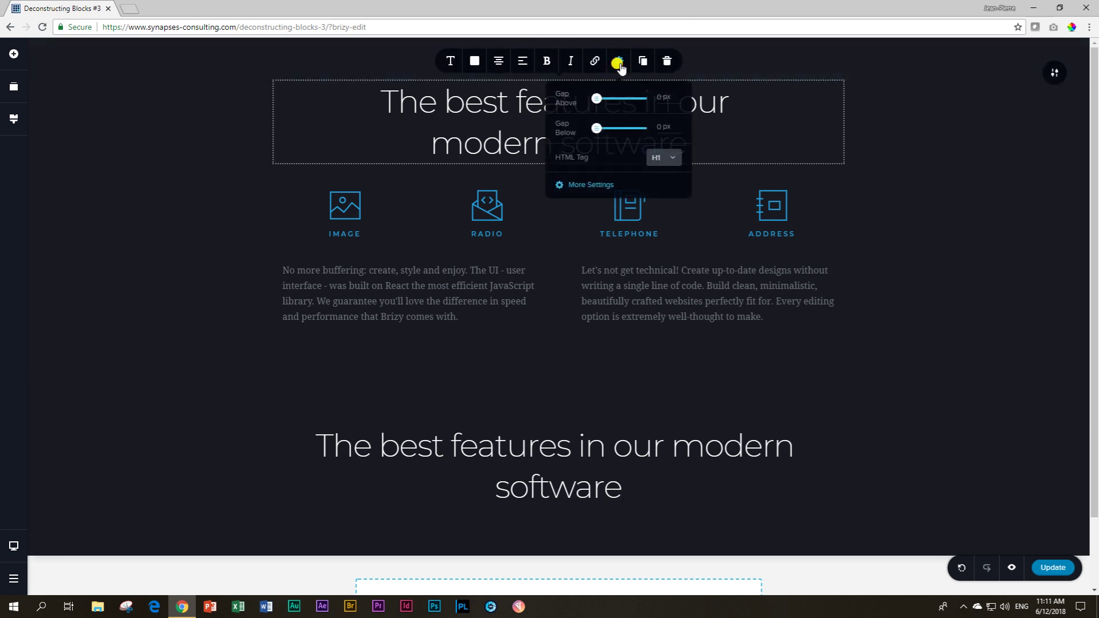
left_click(580, 186)
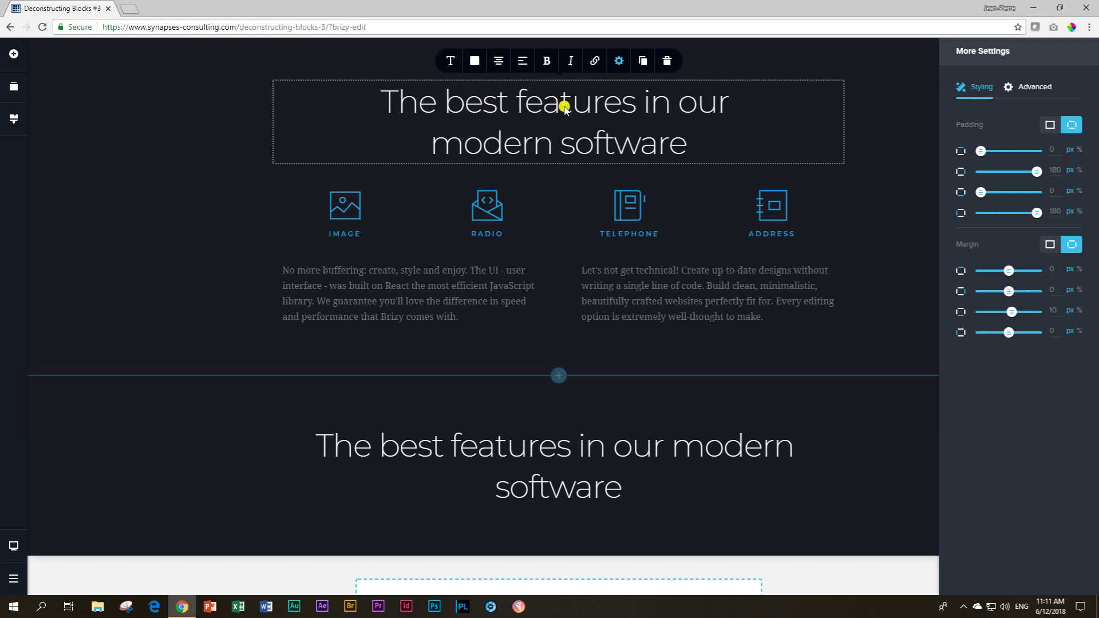
scroll(599, 462, "down", 3)
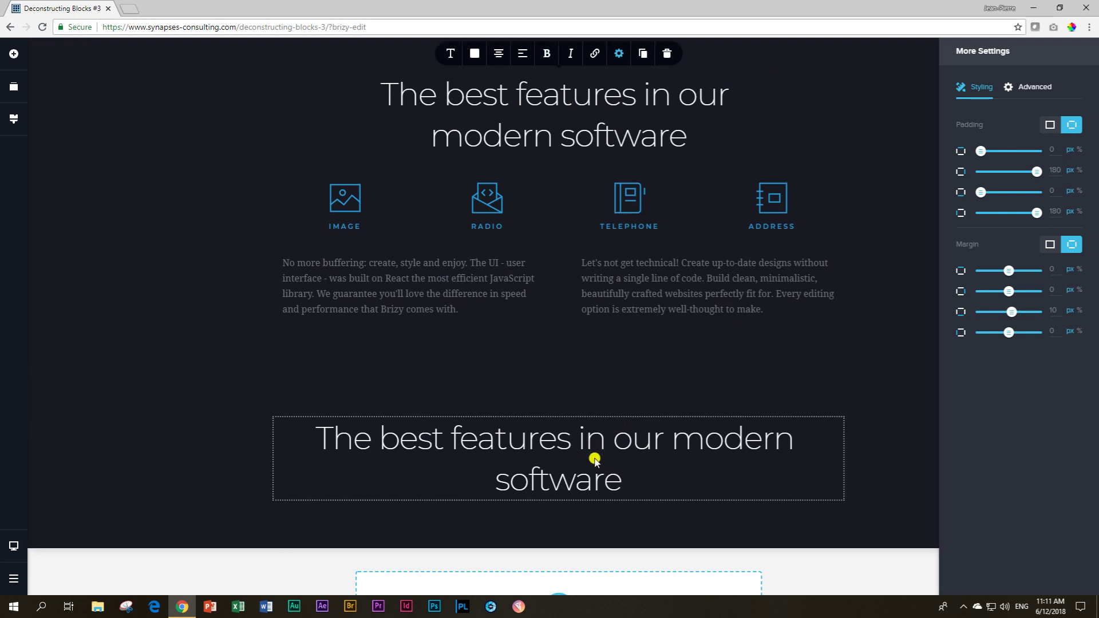
Step: Set the lower heading's left and right padding to 180 px each
left_click(590, 371)
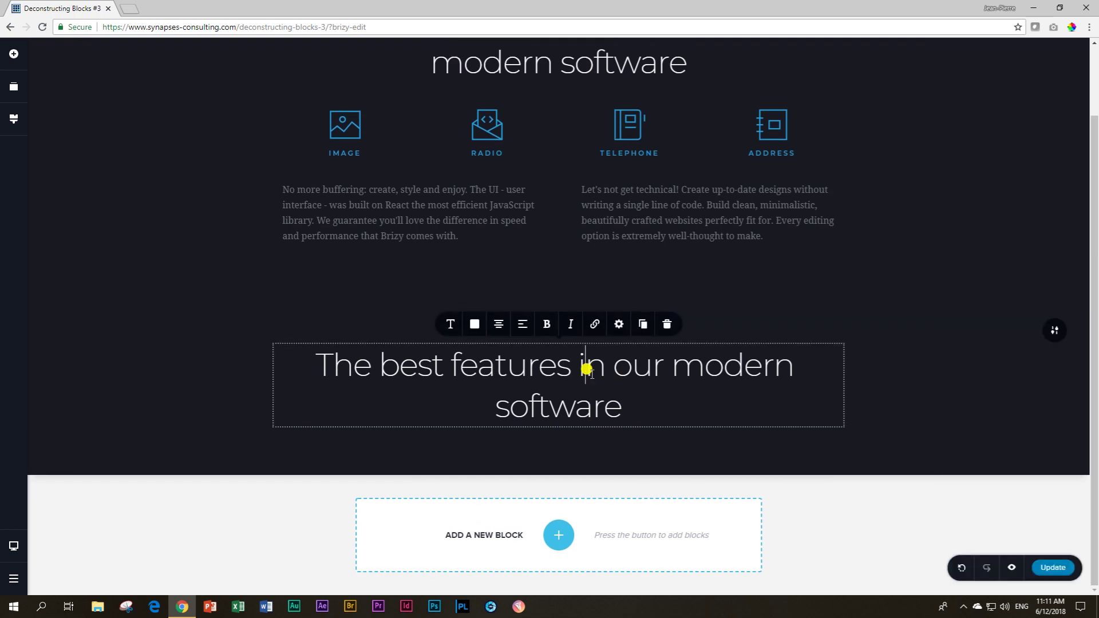
left_click(618, 327)
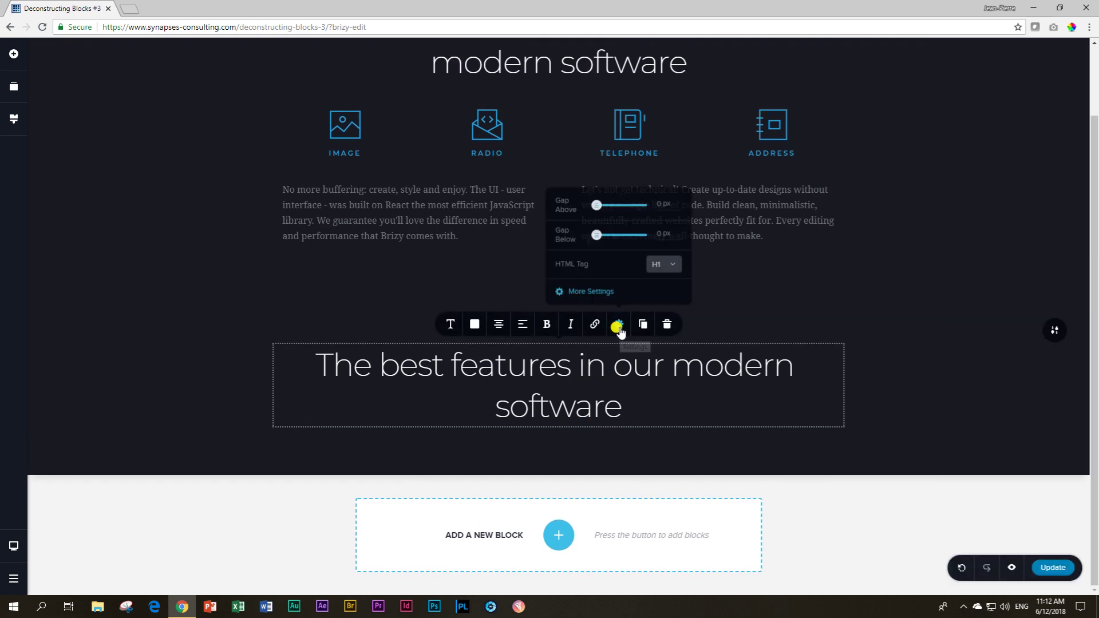
left_click(597, 292)
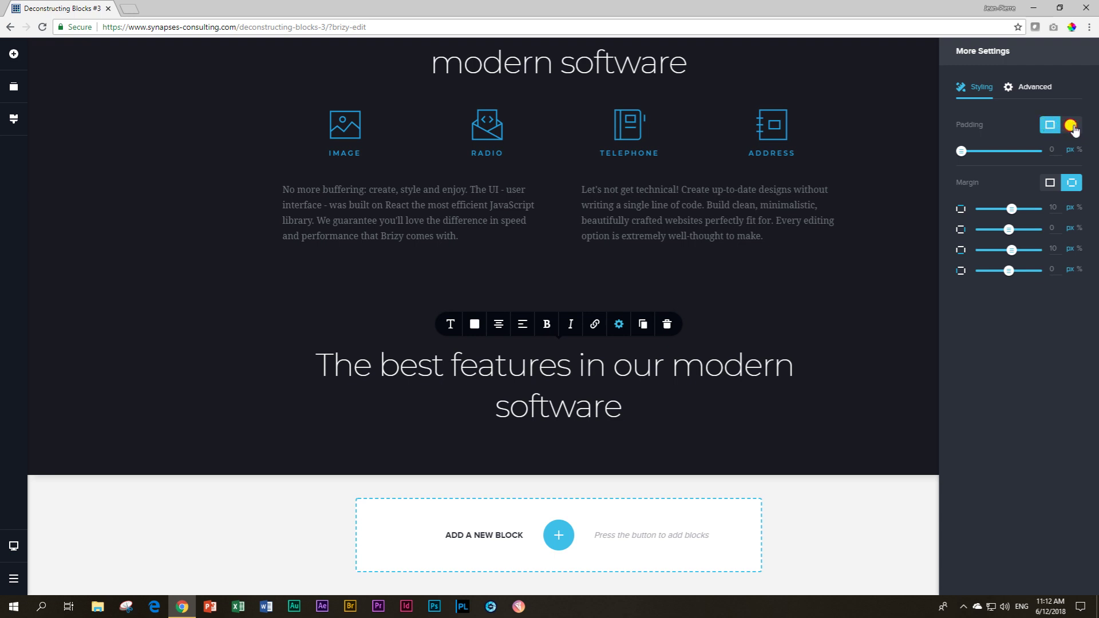
left_click(1071, 125)
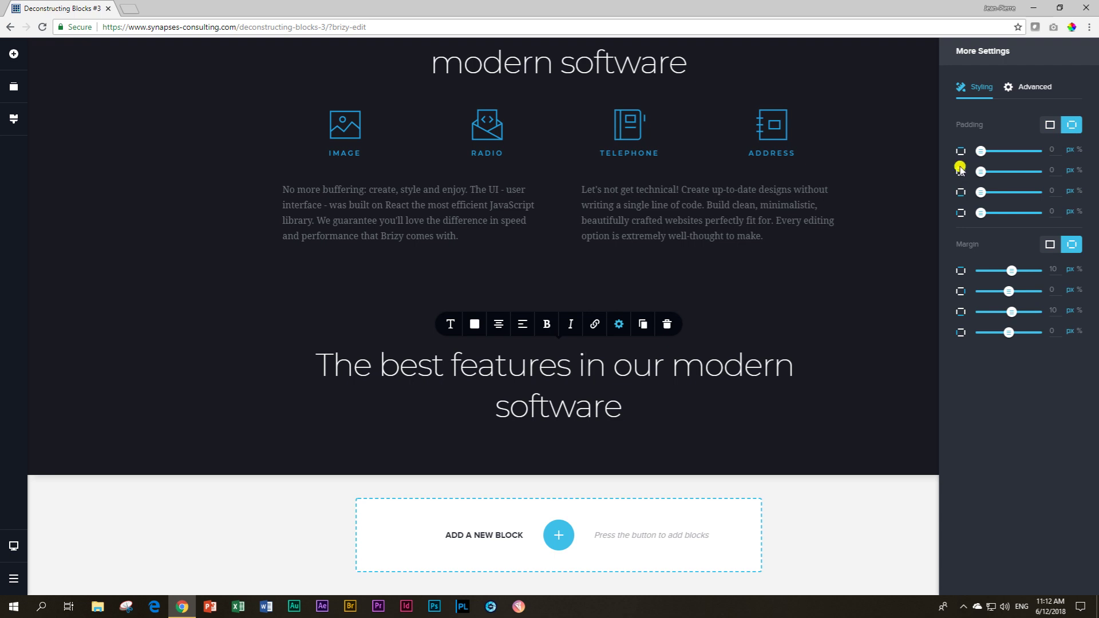
left_click_drag(982, 174, 1065, 172)
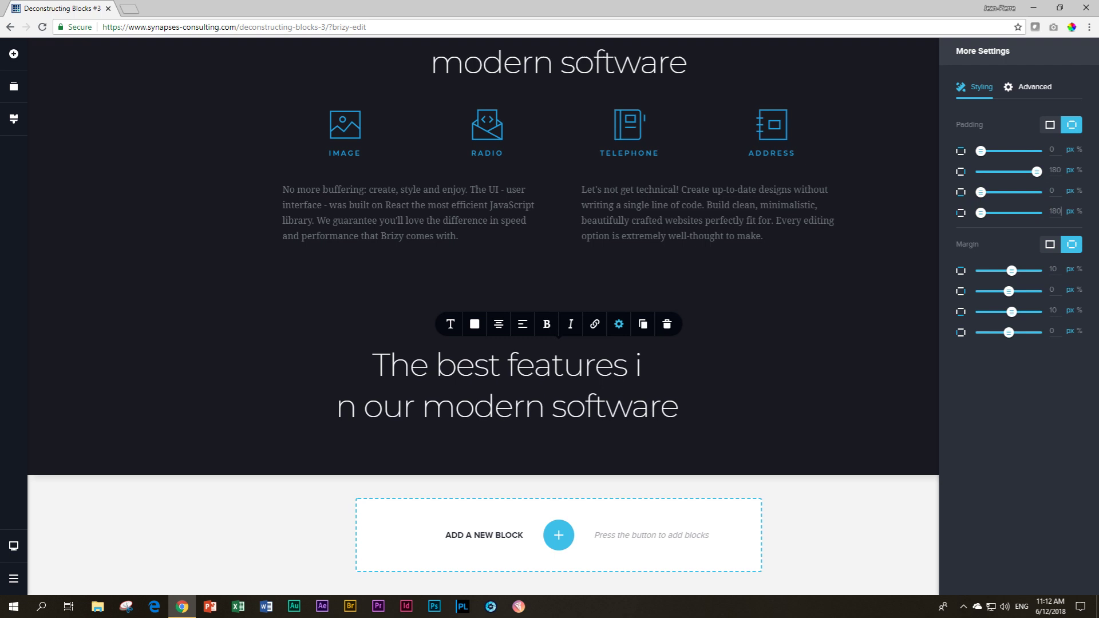
key("Return")
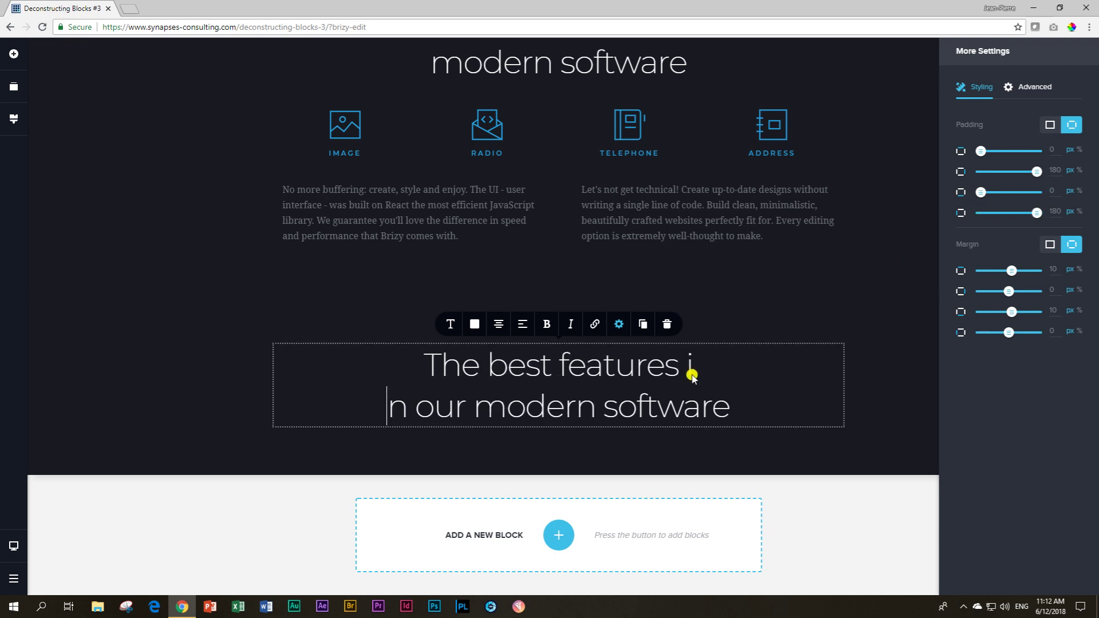
Step: Delete the stray line break near 'in' so the lower heading wraps like the main one
left_click(696, 361)
key("Delete")
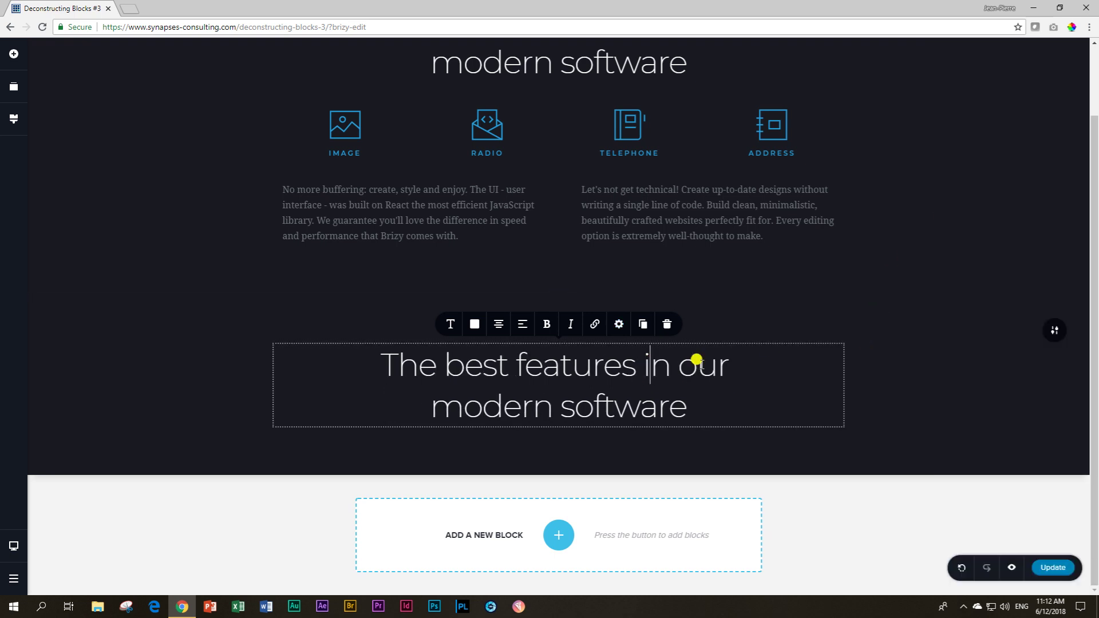
scroll(866, 317, "up", 2)
scroll(867, 320, "down", 2)
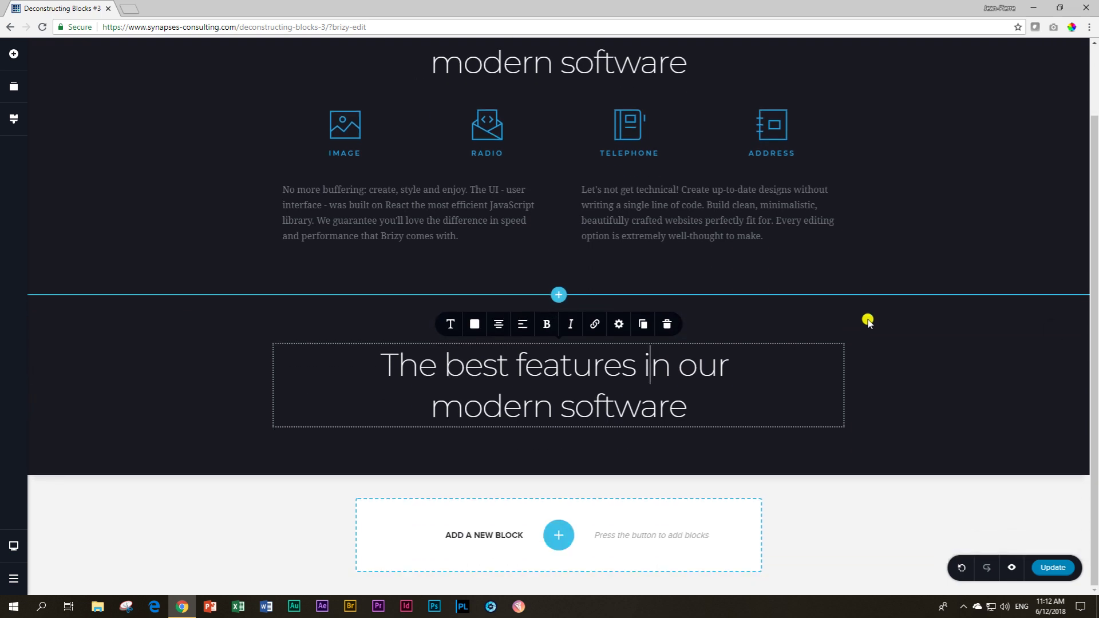
scroll(868, 314, "up", 1)
scroll(868, 315, "up", 1)
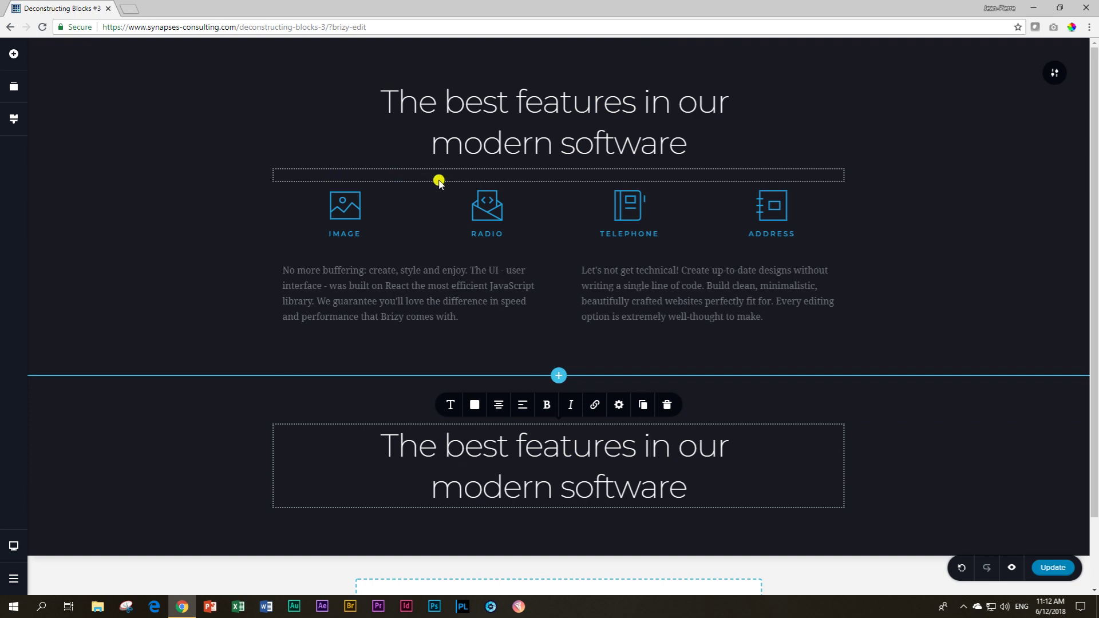
Step: Check the original spacer's height, then place a Spacer under the copied heading at 20 px
left_click(567, 177)
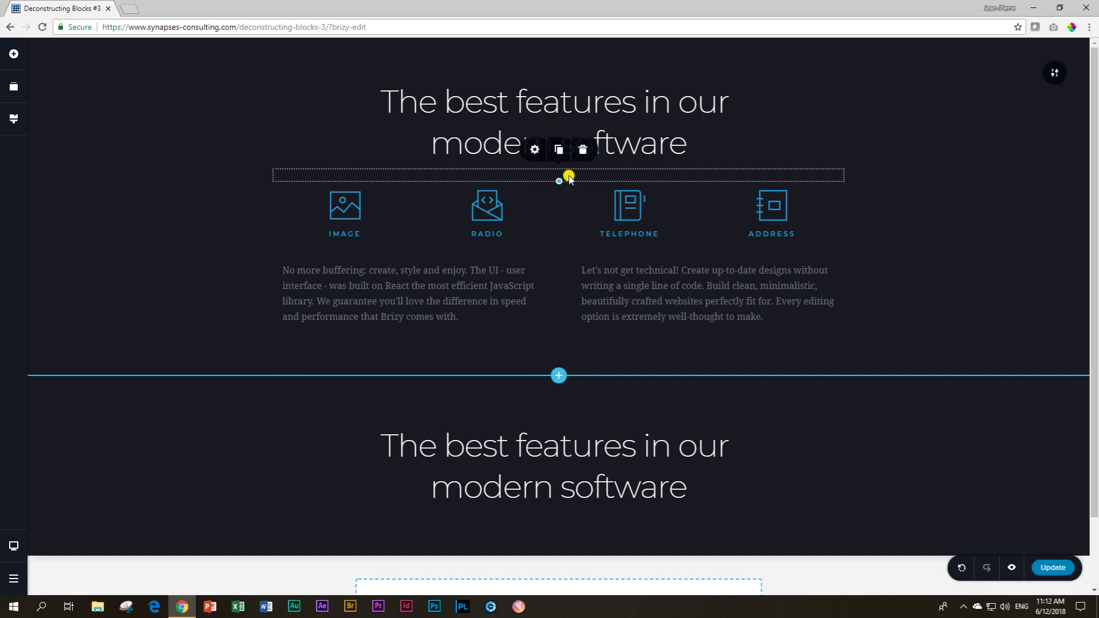
left_click(532, 149)
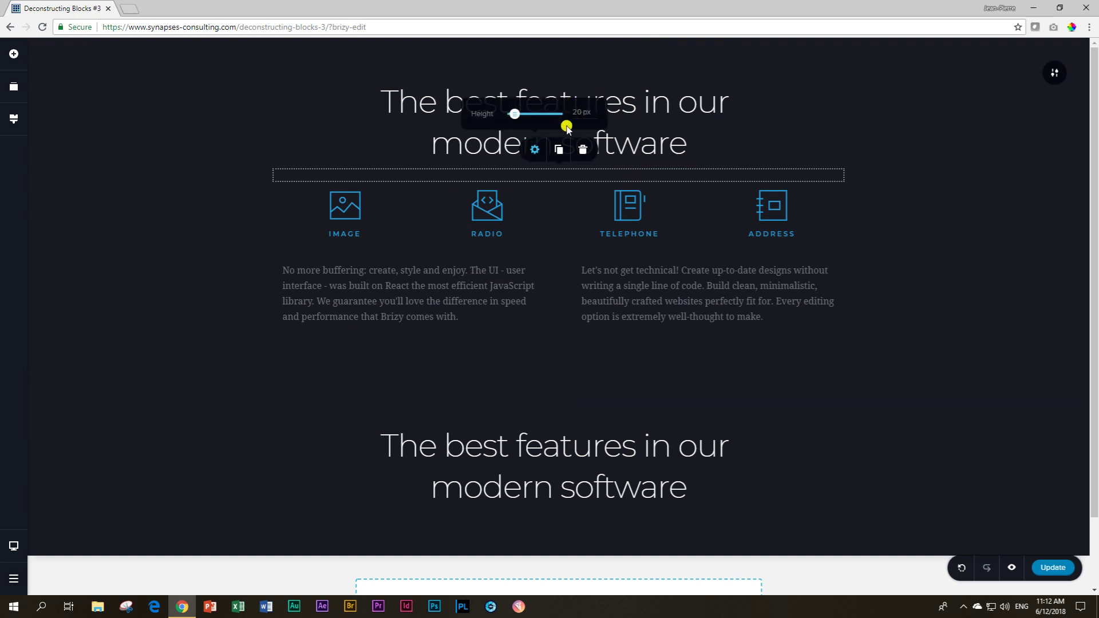
scroll(574, 285, "down", 2)
left_click(571, 365)
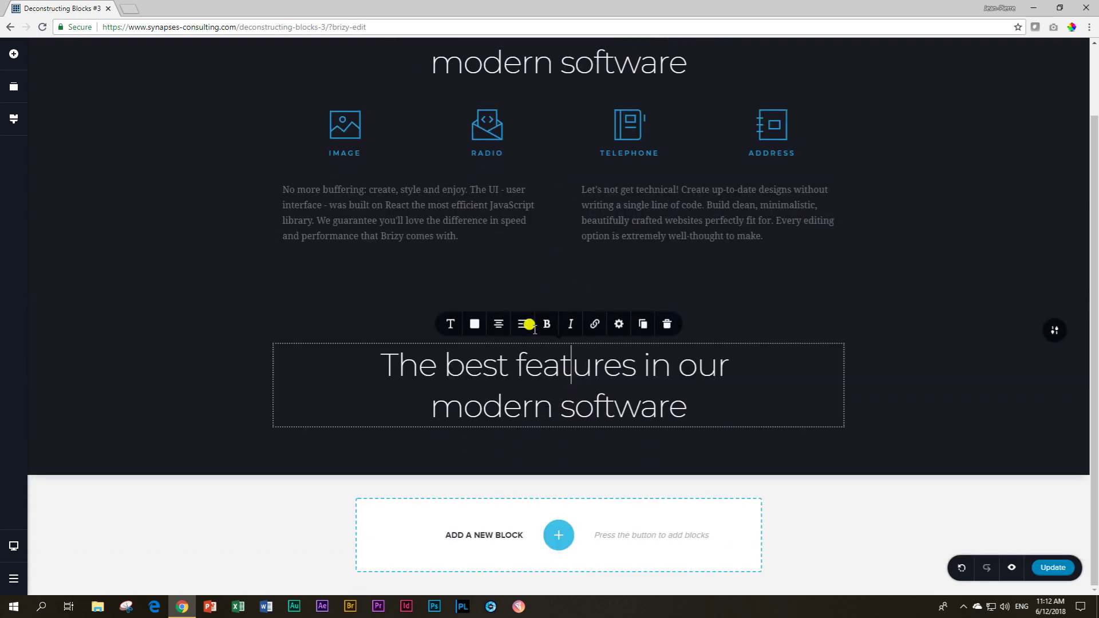
left_click(14, 58)
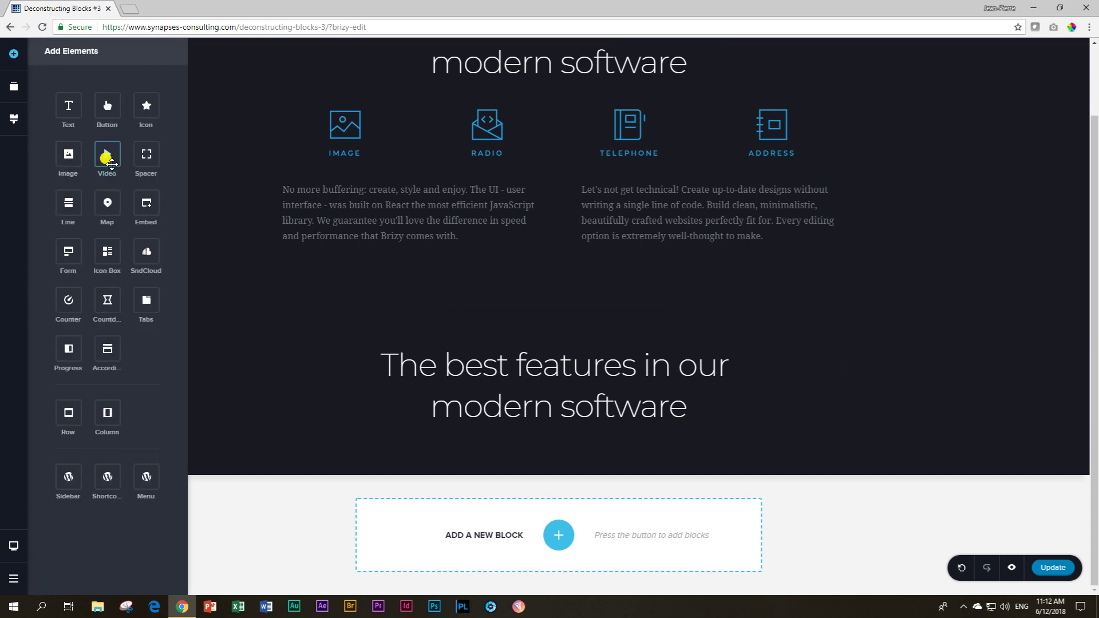
left_click_drag(146, 153, 444, 419)
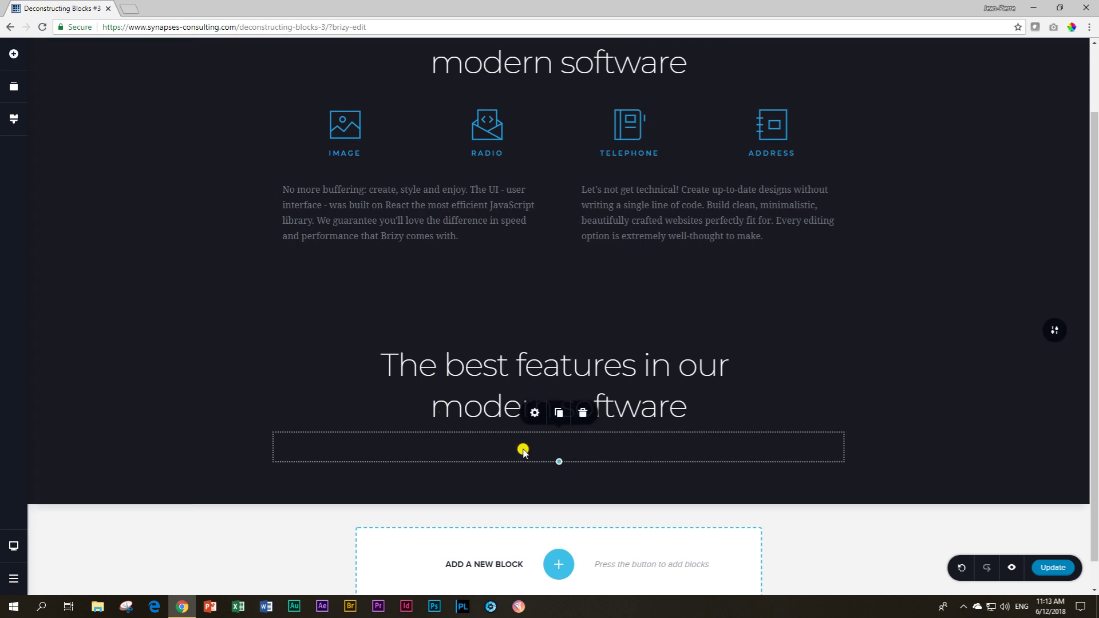
left_click(535, 411)
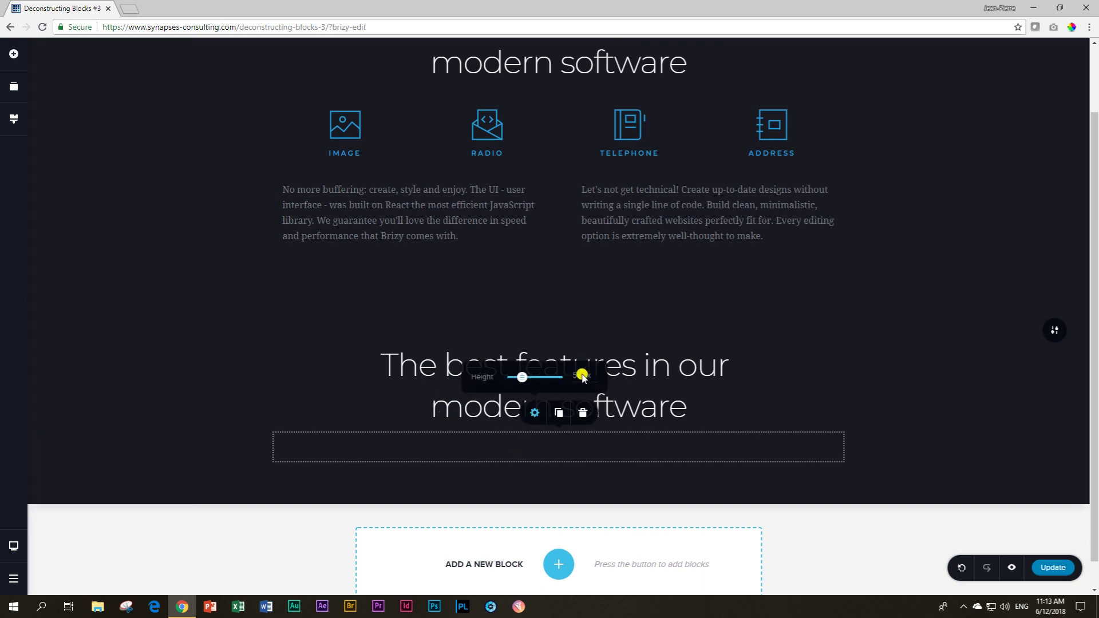
double_click(577, 375)
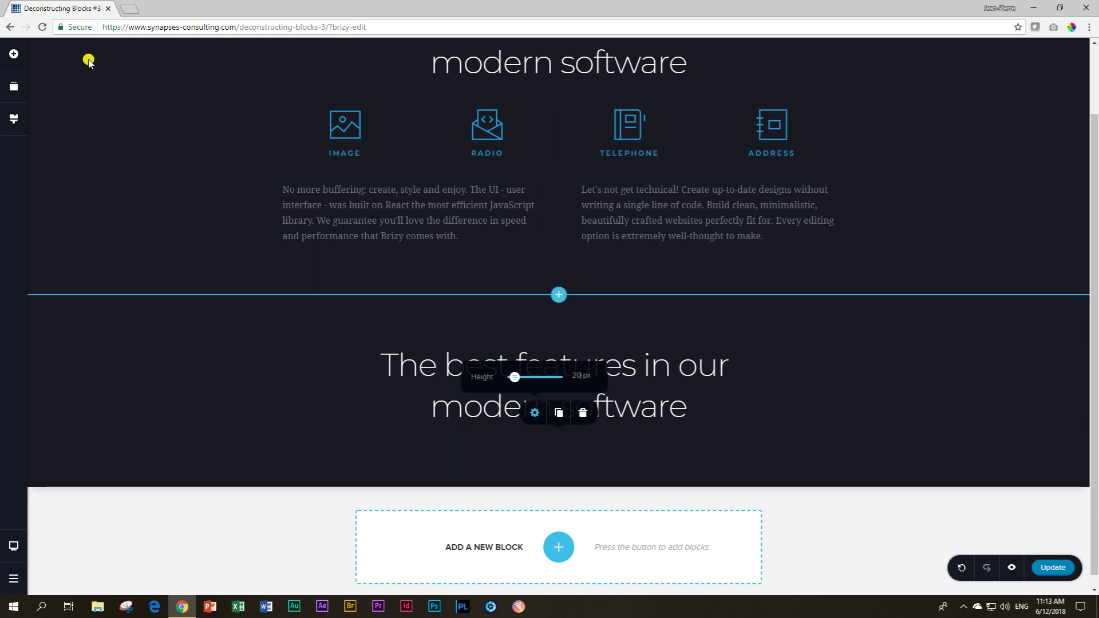
Step: Drag a Column row under the copied heading and duplicate it into four empty columns
left_click(11, 55)
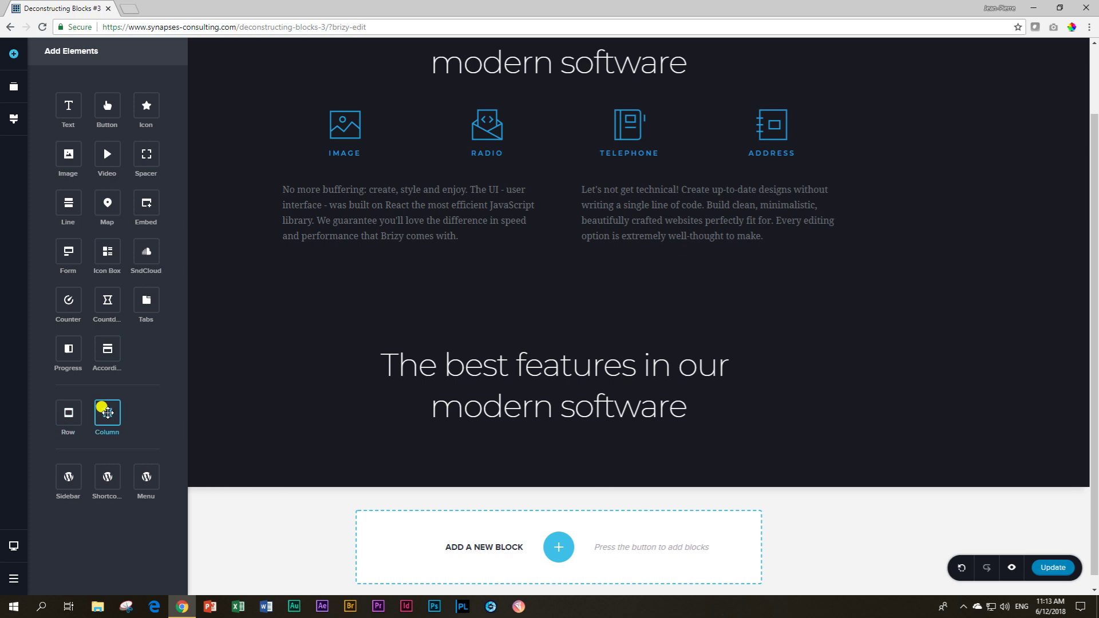
left_click_drag(107, 414, 434, 456)
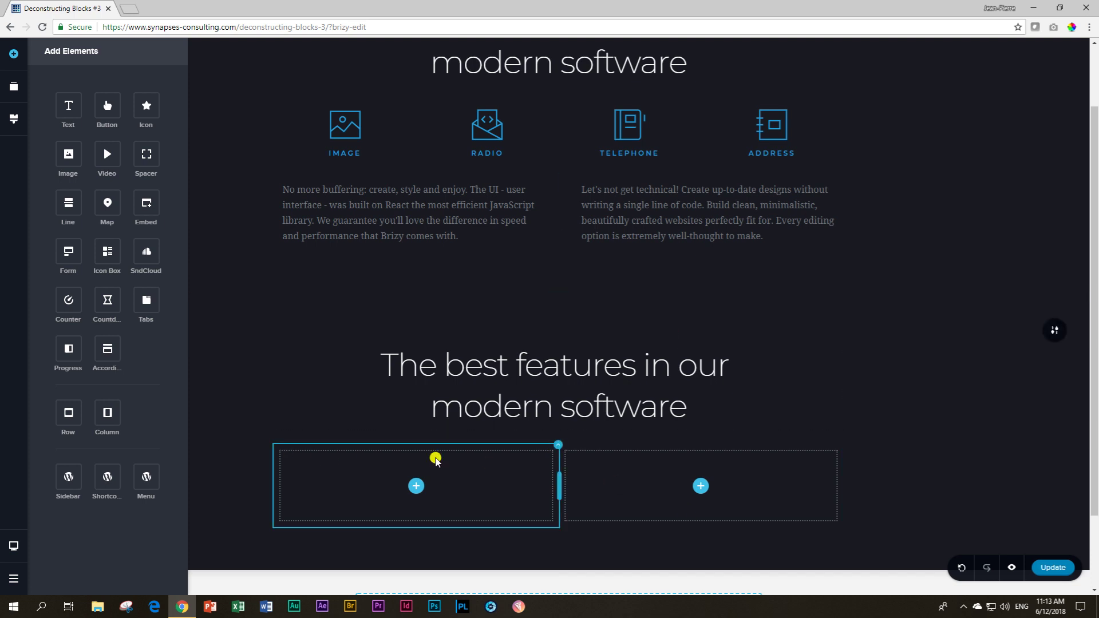
left_click(559, 446)
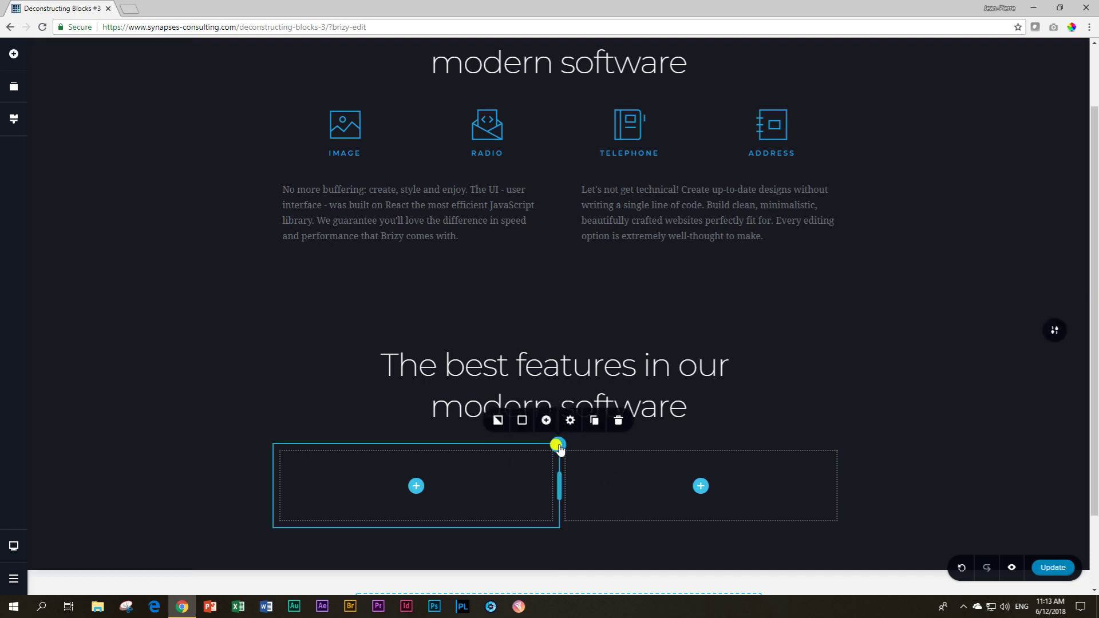
left_click(594, 422)
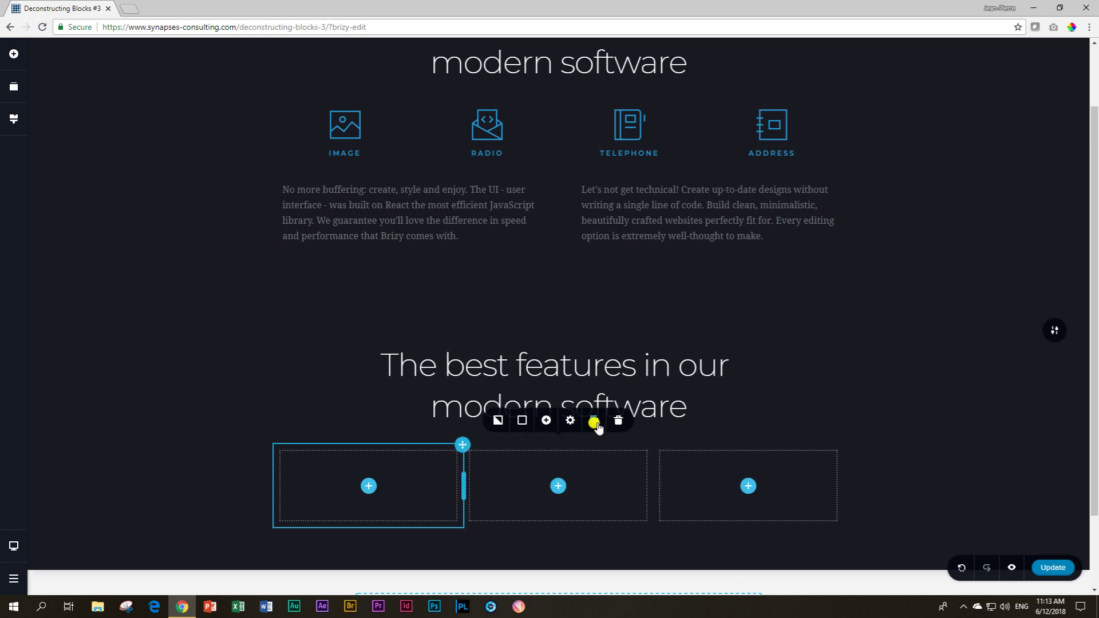
left_click(594, 422)
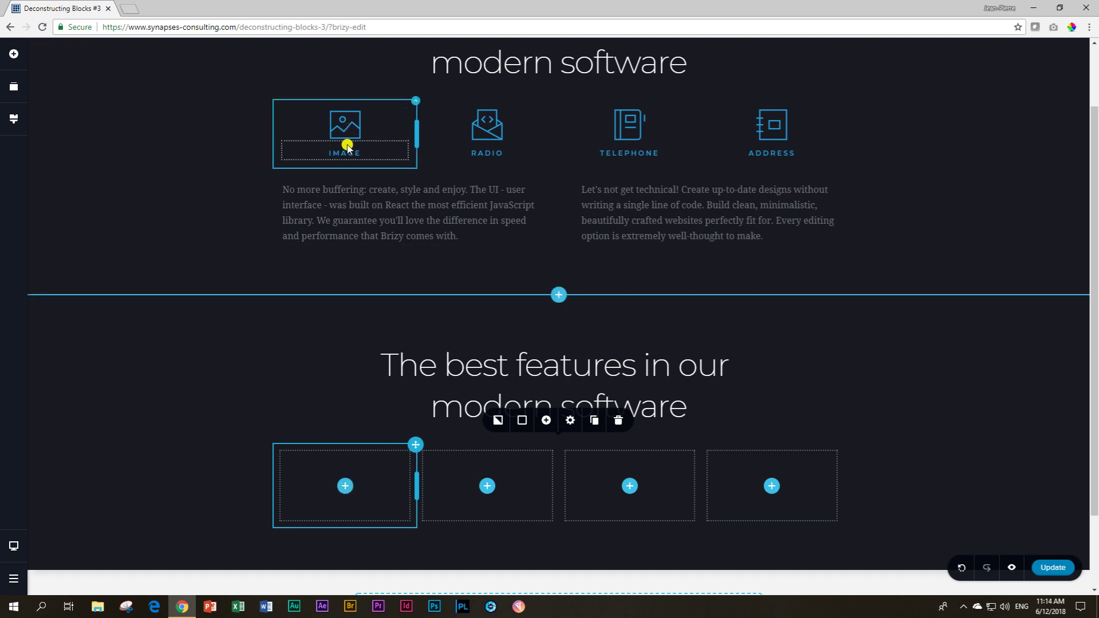
Step: Drag an Icon element into the first empty column, giving it a star icon
left_click(13, 54)
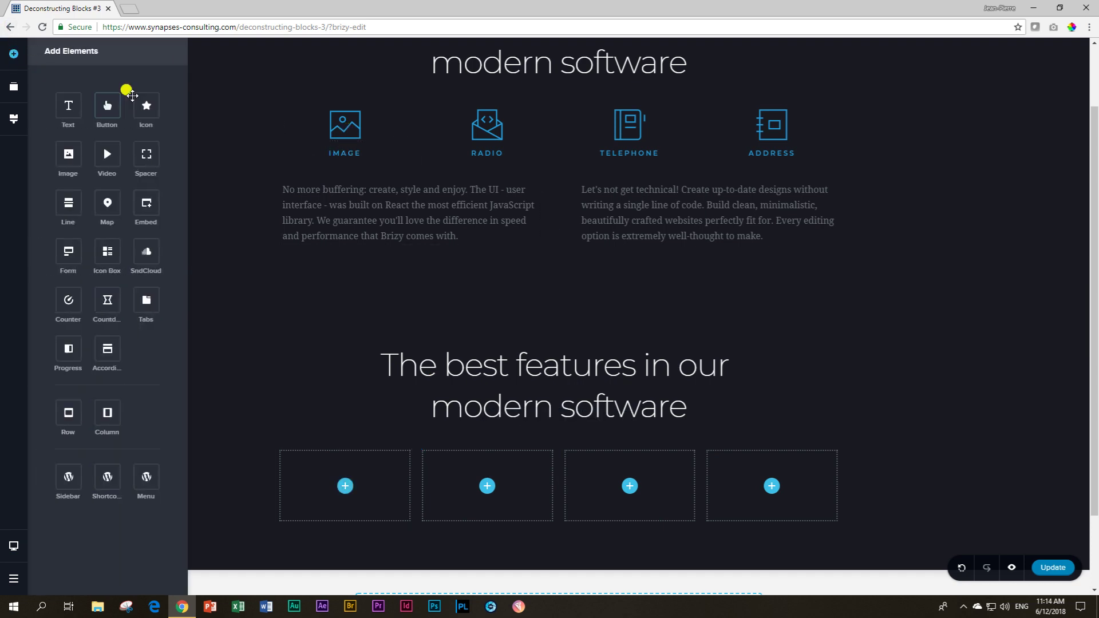
left_click_drag(144, 105, 339, 493)
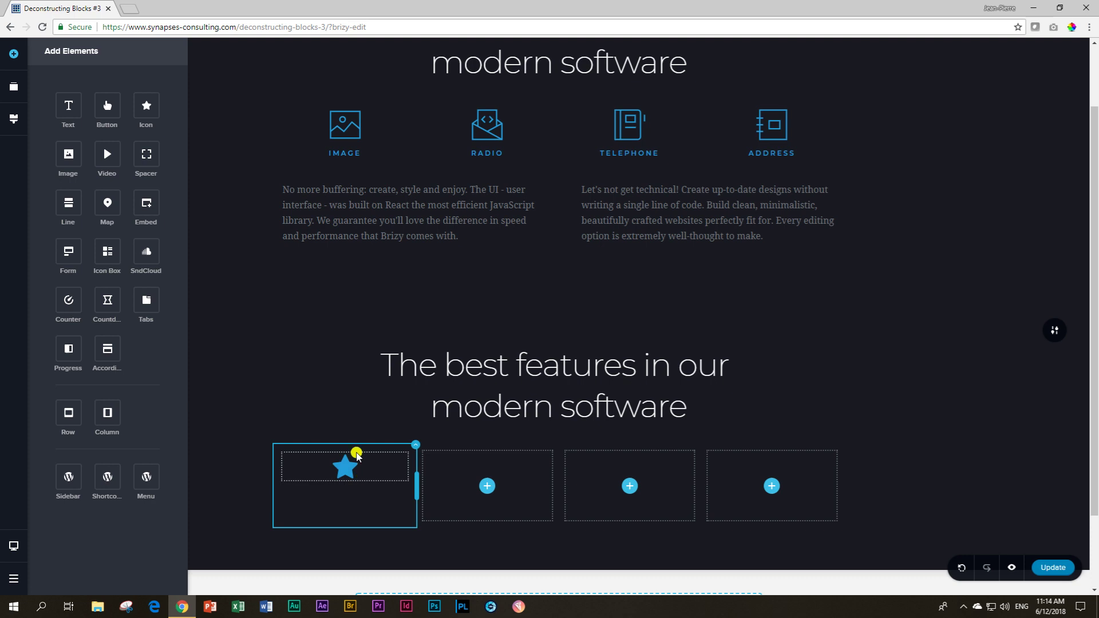
left_click_drag(385, 447, 302, 349)
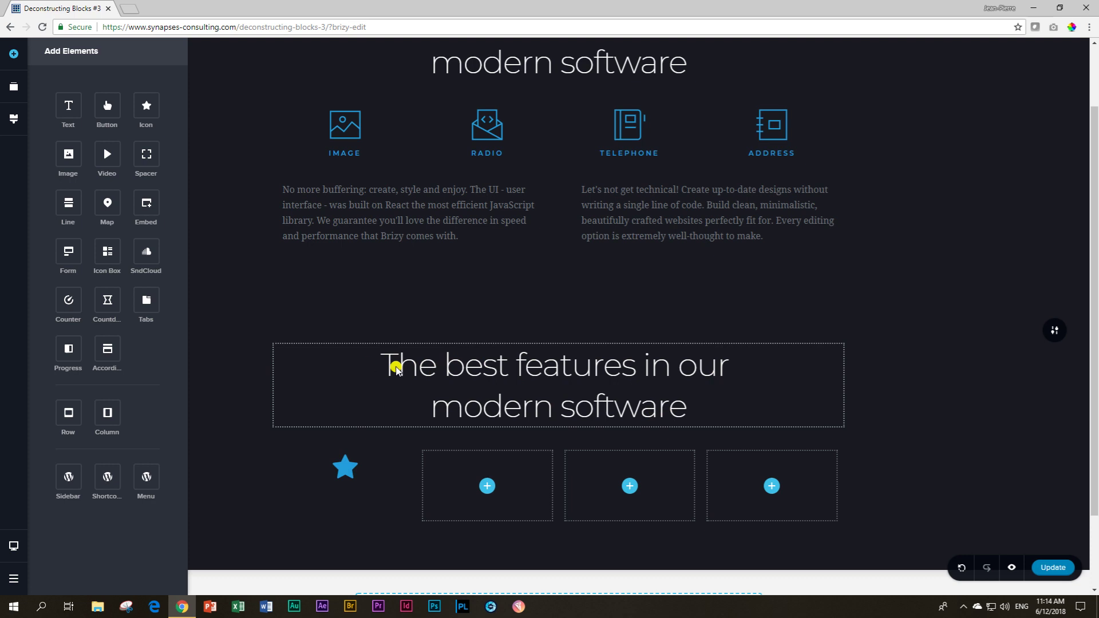
Step: Close the Add Elements sidebar and click into the copied heading text
left_click(326, 388)
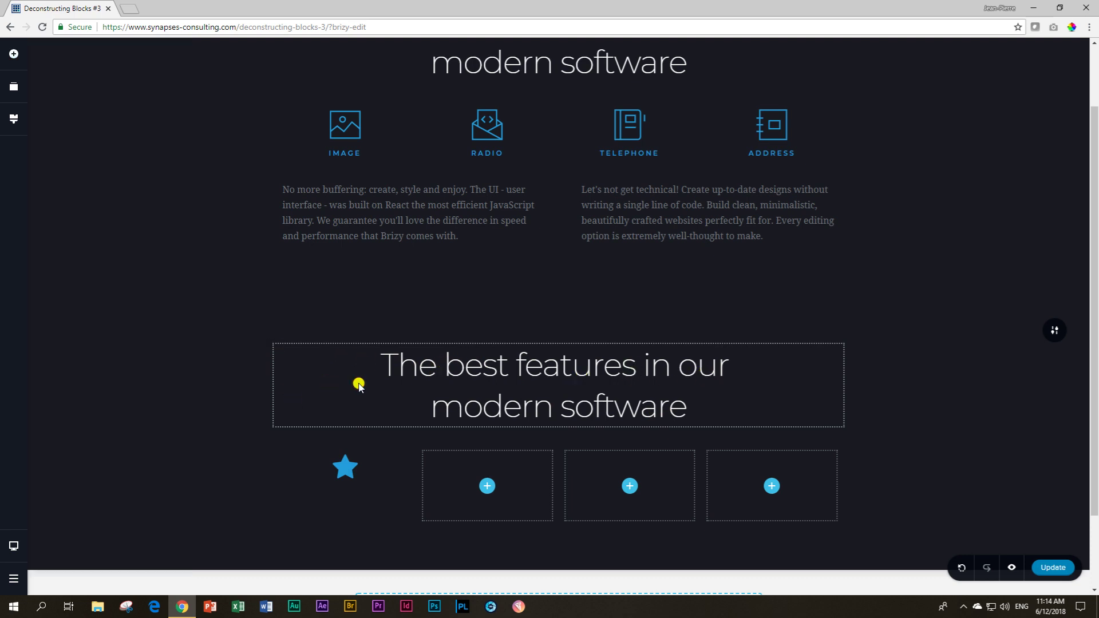
left_click(421, 373)
left_click(364, 411)
left_click(438, 364)
left_click(354, 372)
left_click(404, 367)
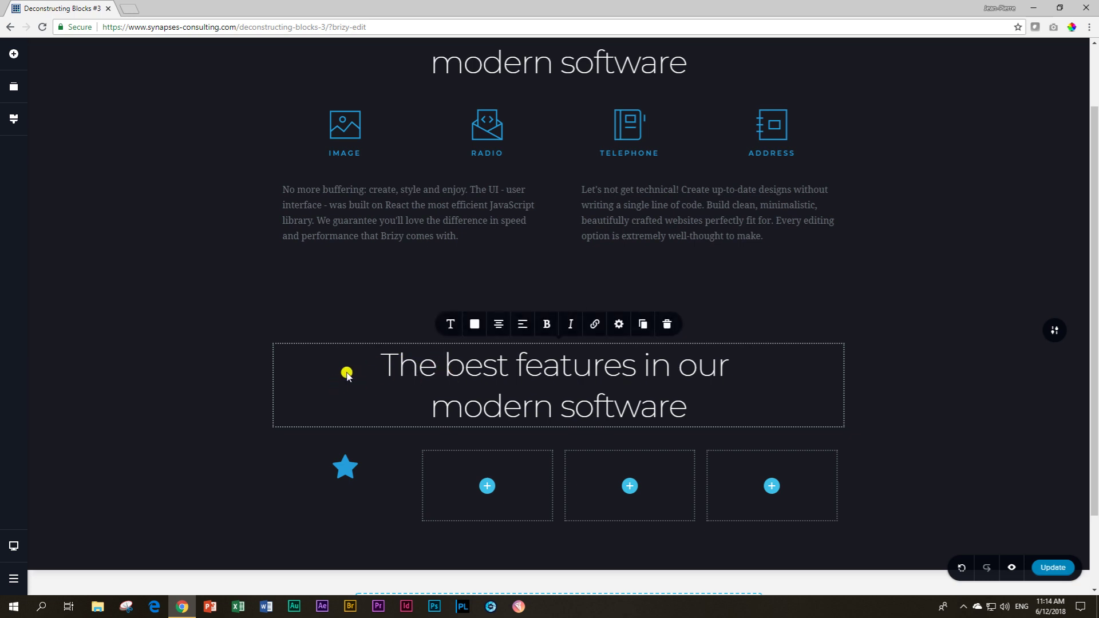
left_click(351, 468)
left_click(419, 362)
left_click(322, 371)
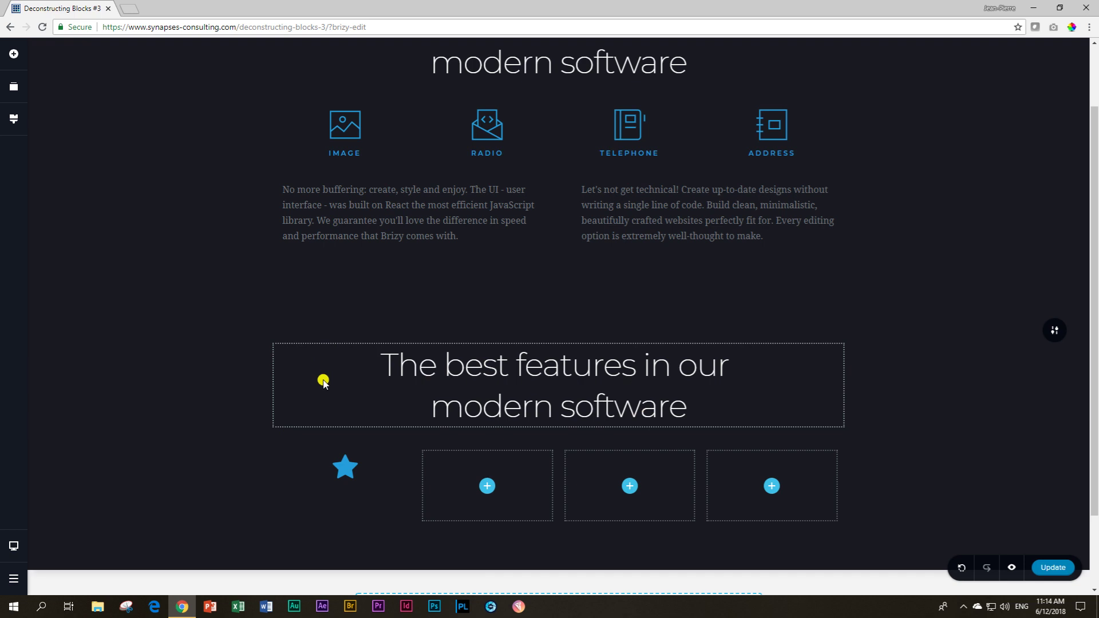
Step: Select the copied heading and then the star icon to inspect their toolbars
left_click(420, 368)
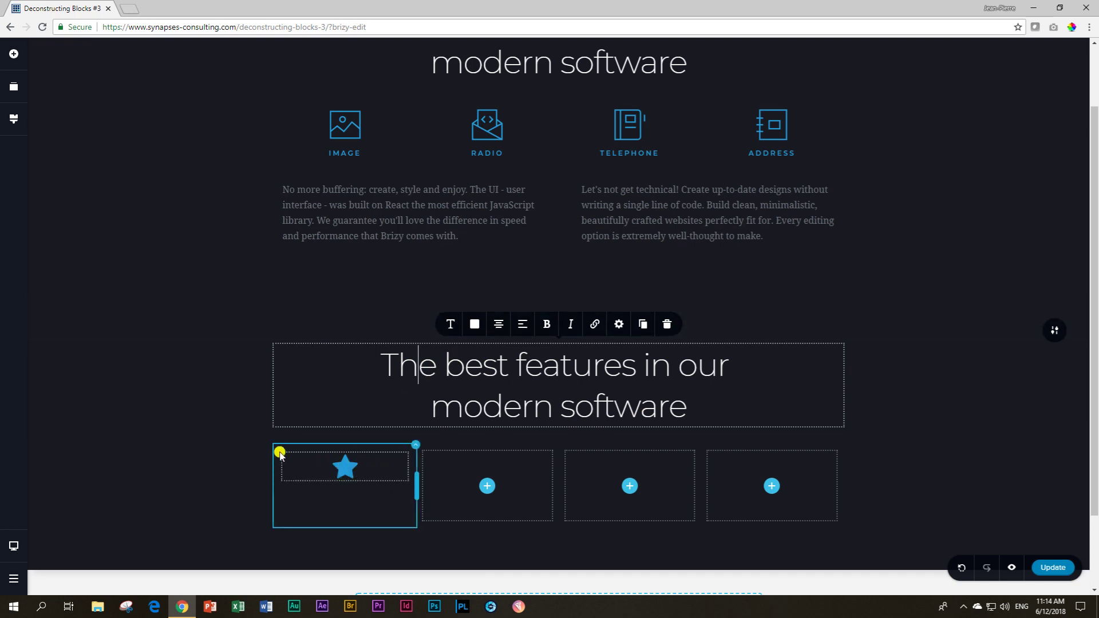
left_click(388, 470)
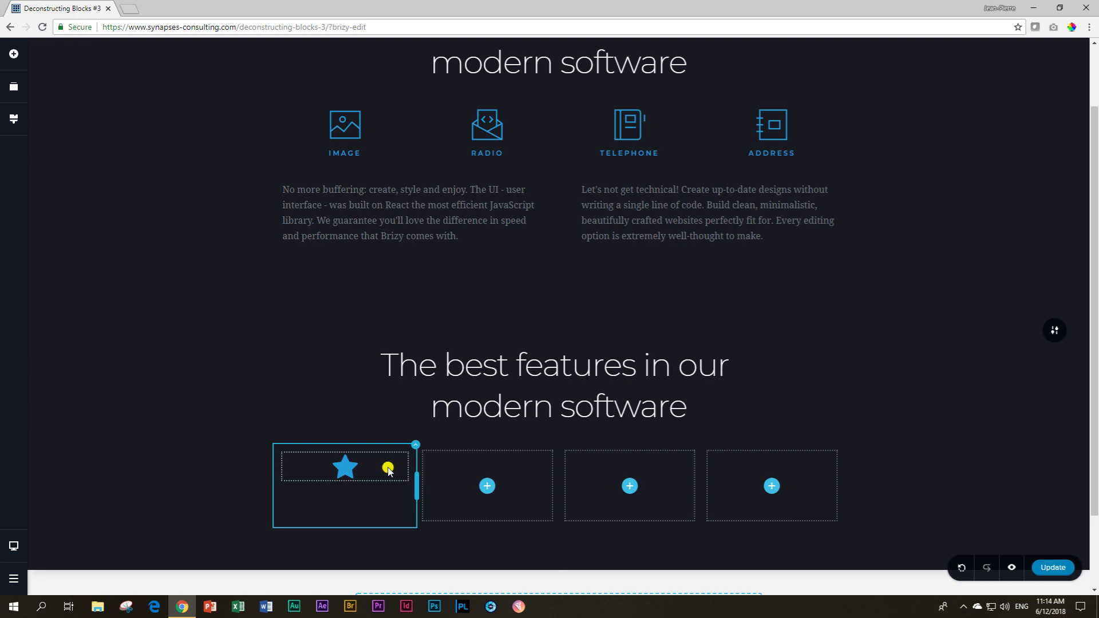
left_click(347, 471)
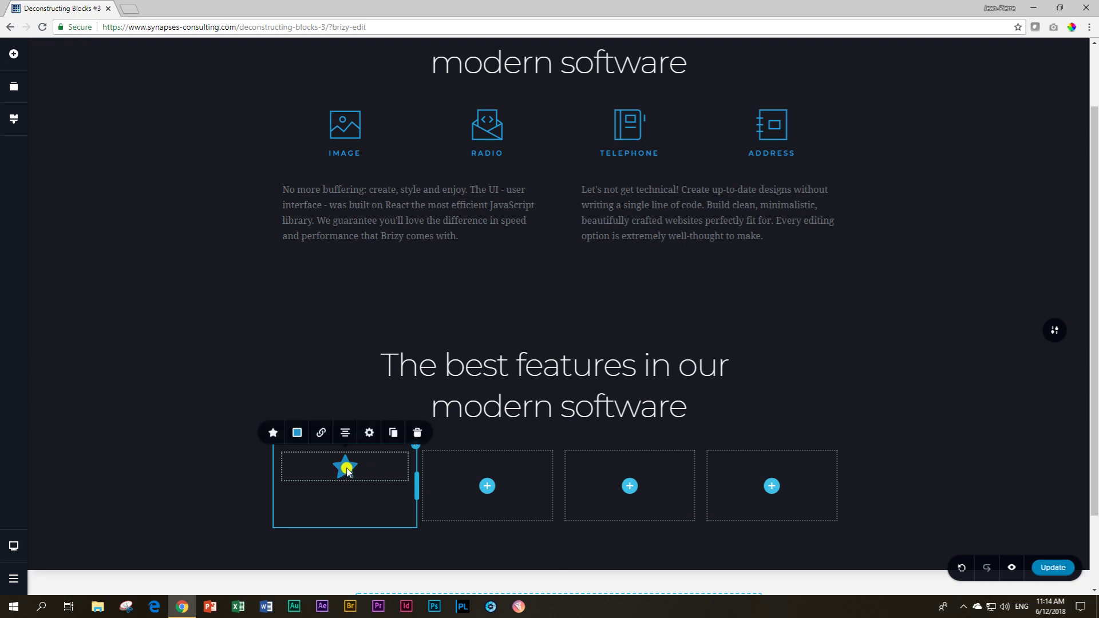
left_click(387, 469)
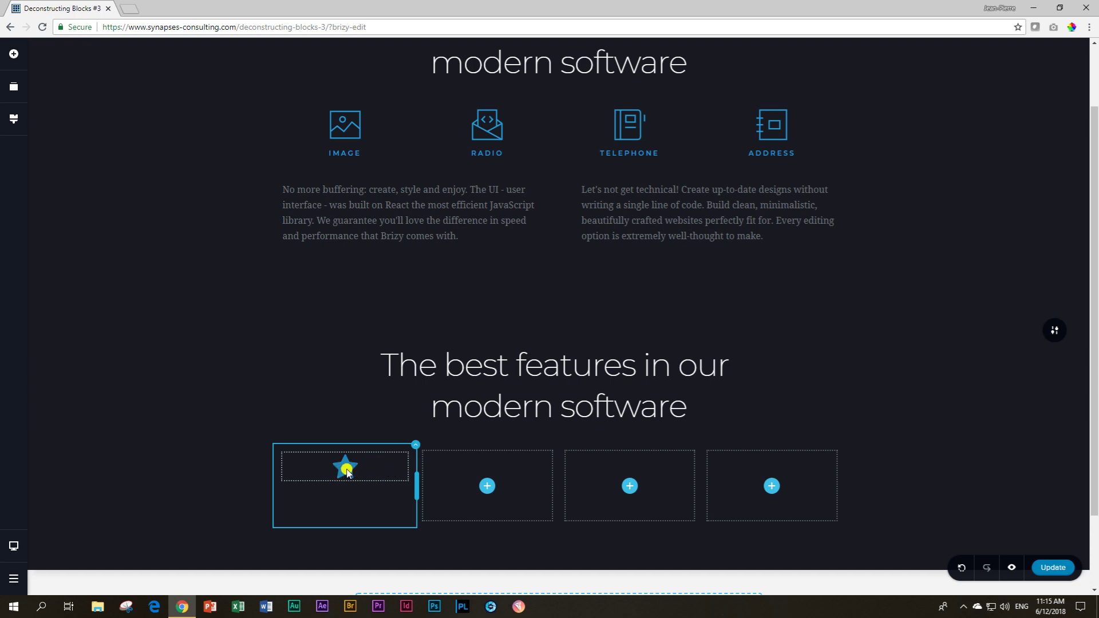
left_click(347, 470)
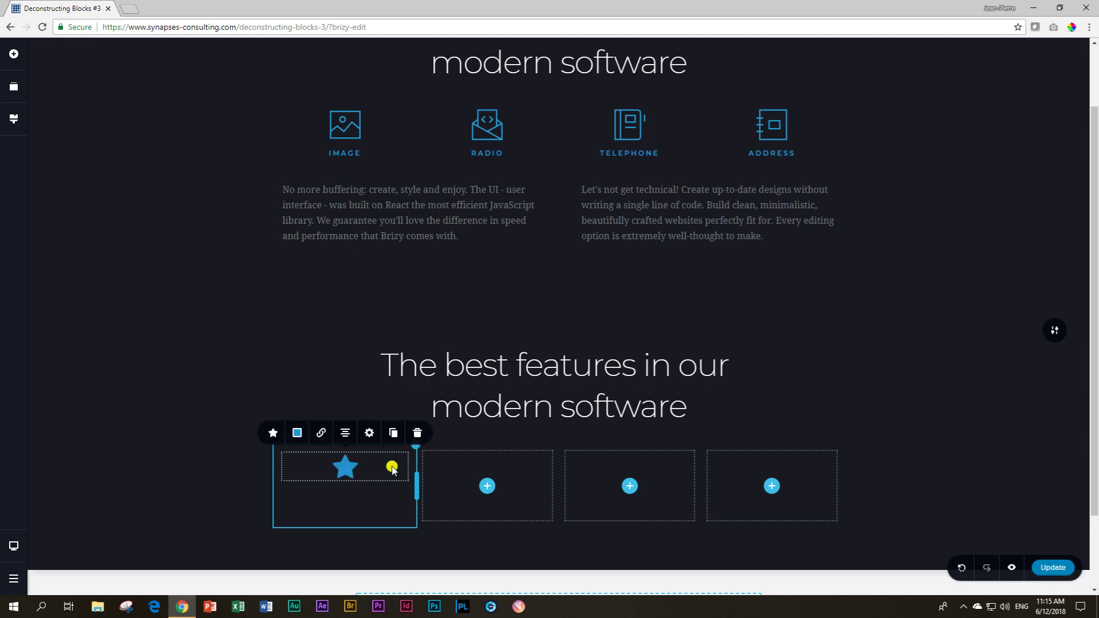
Step: Resize the original IMAGE icon from 56 px to 69 px with its Size slider
left_click(343, 467)
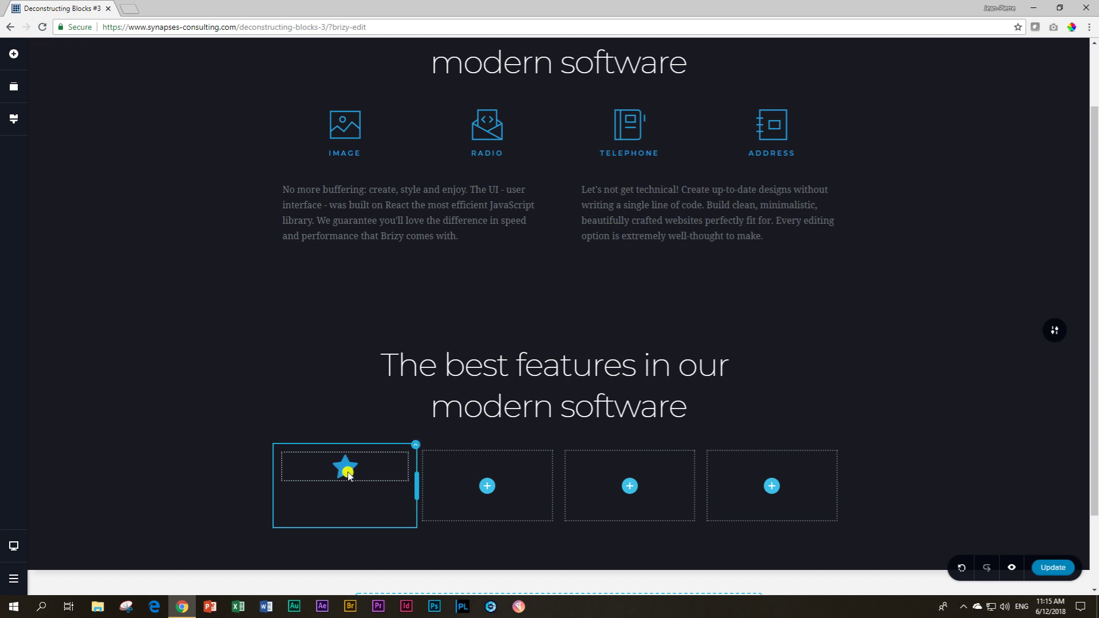
left_click(347, 126)
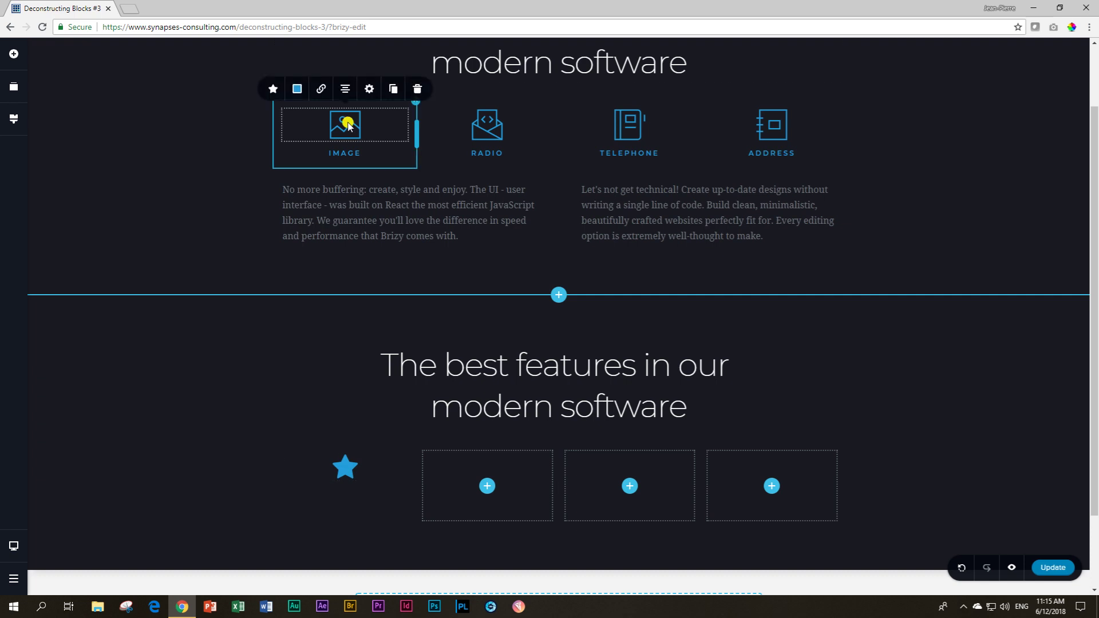
left_click(273, 90)
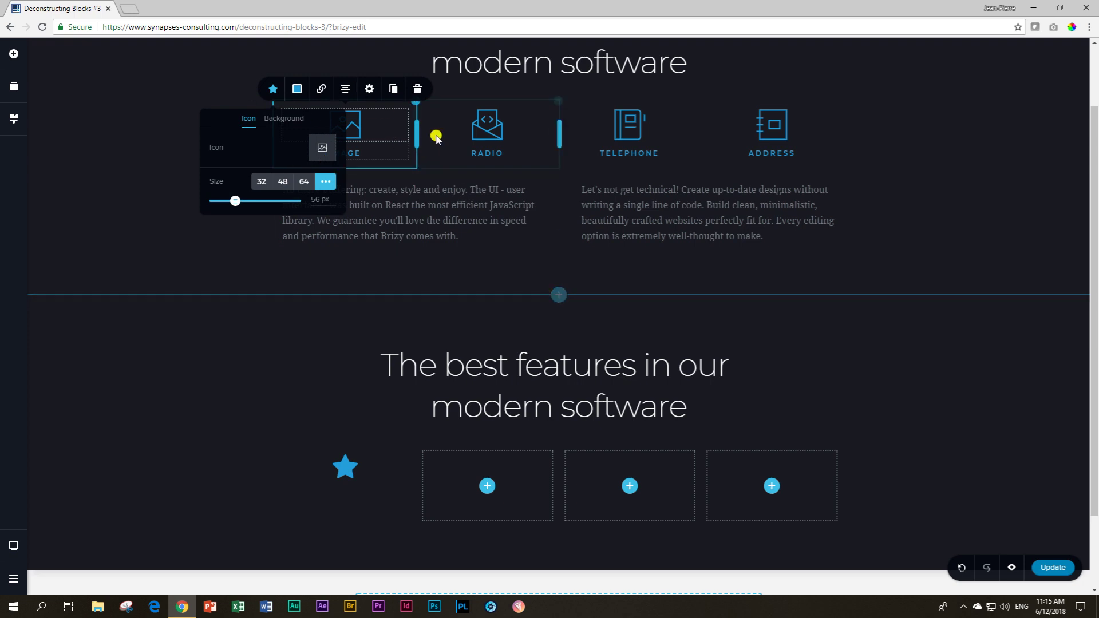
mouse_move(235, 201)
left_mouse_down()
mouse_move(260, 200)
mouse_move(226, 198)
mouse_move(261, 200)
mouse_move(239, 202)
mouse_move(245, 209)
left_mouse_up()
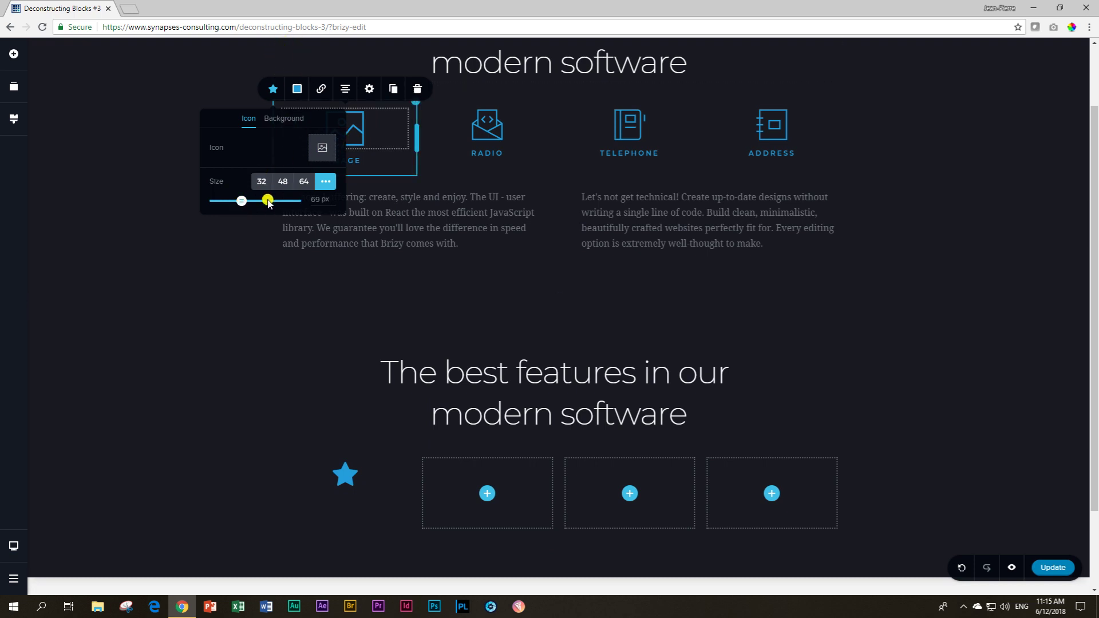
left_click(182, 87)
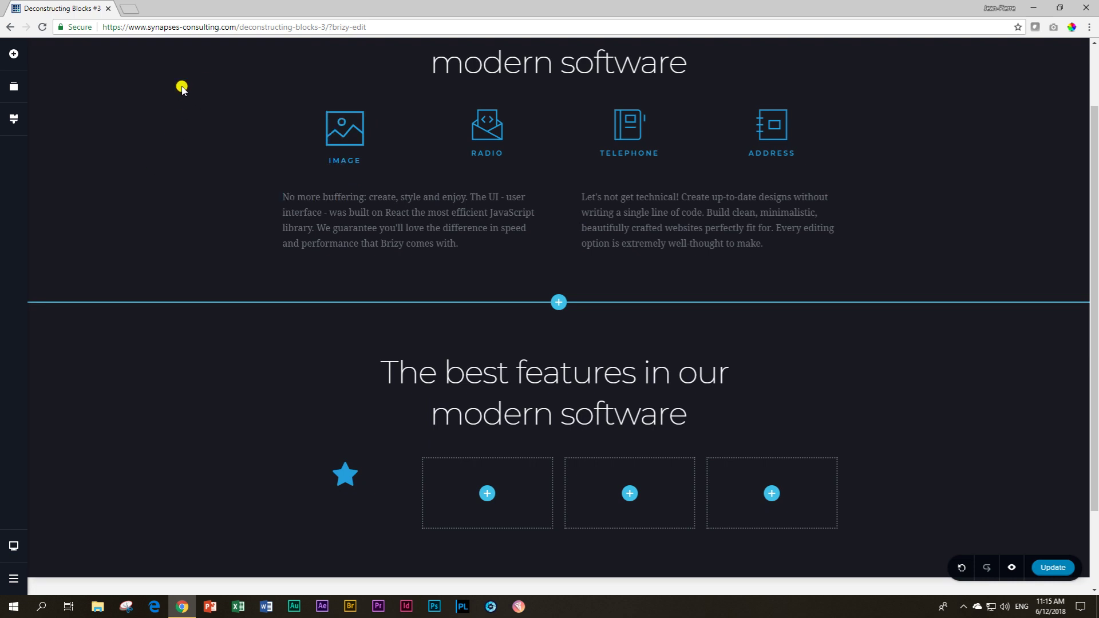
scroll(333, 186, "up", 1)
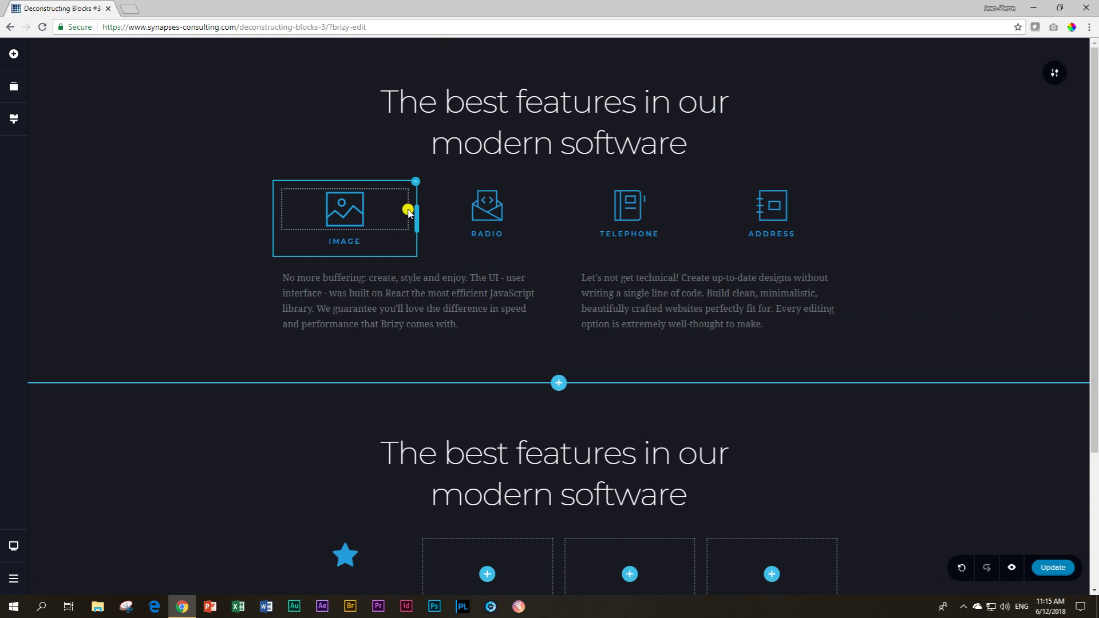
left_click(345, 213)
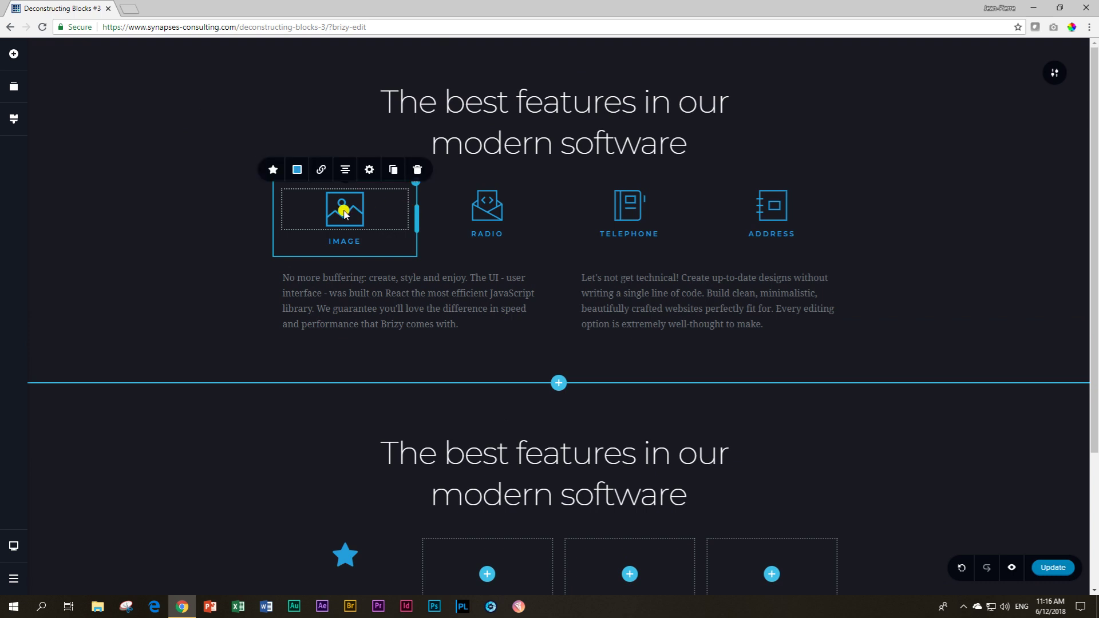
left_click(272, 169)
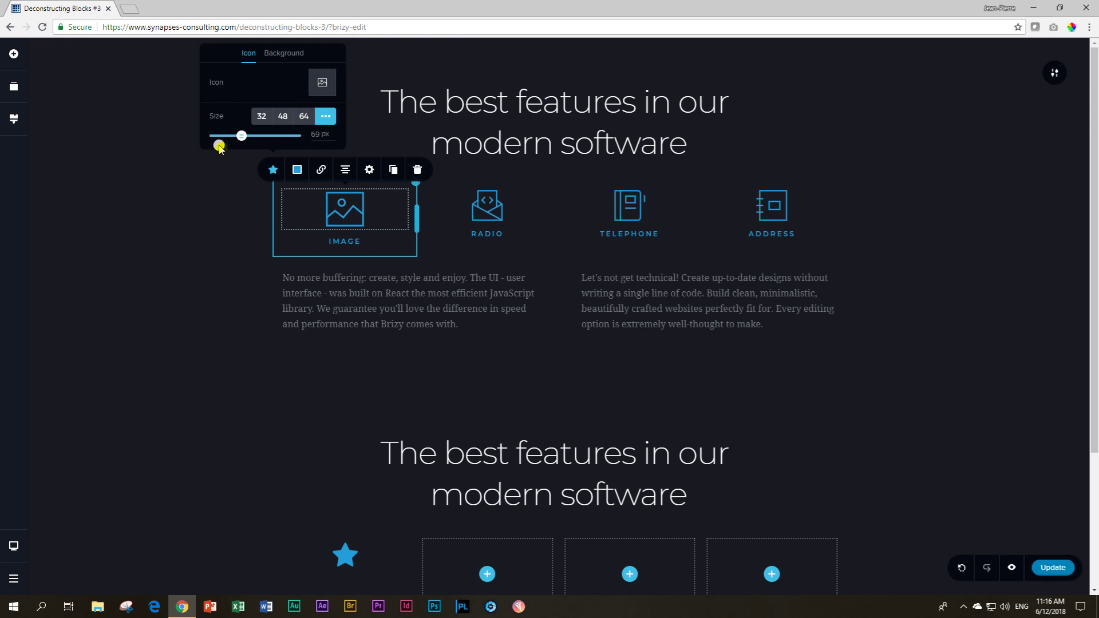
double_click(314, 134)
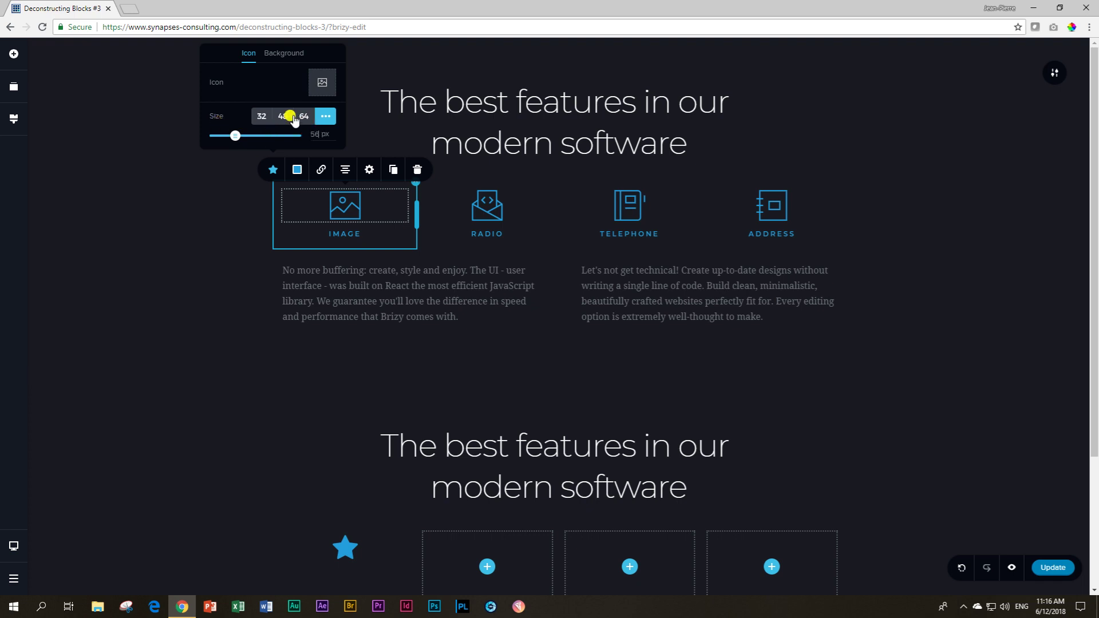
left_click(327, 87)
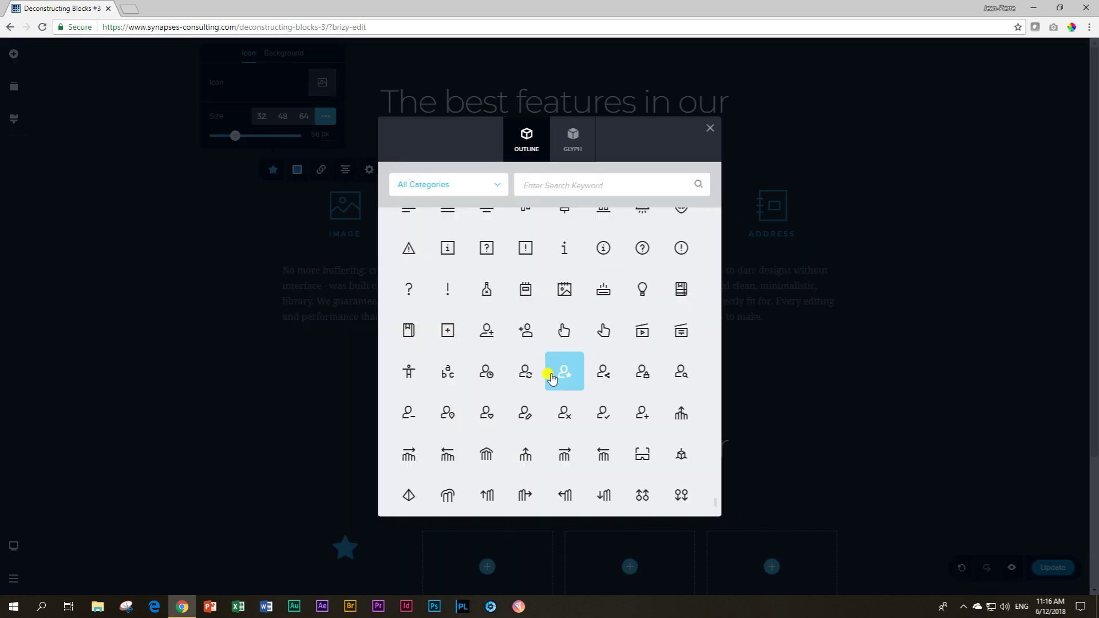
left_click(709, 133)
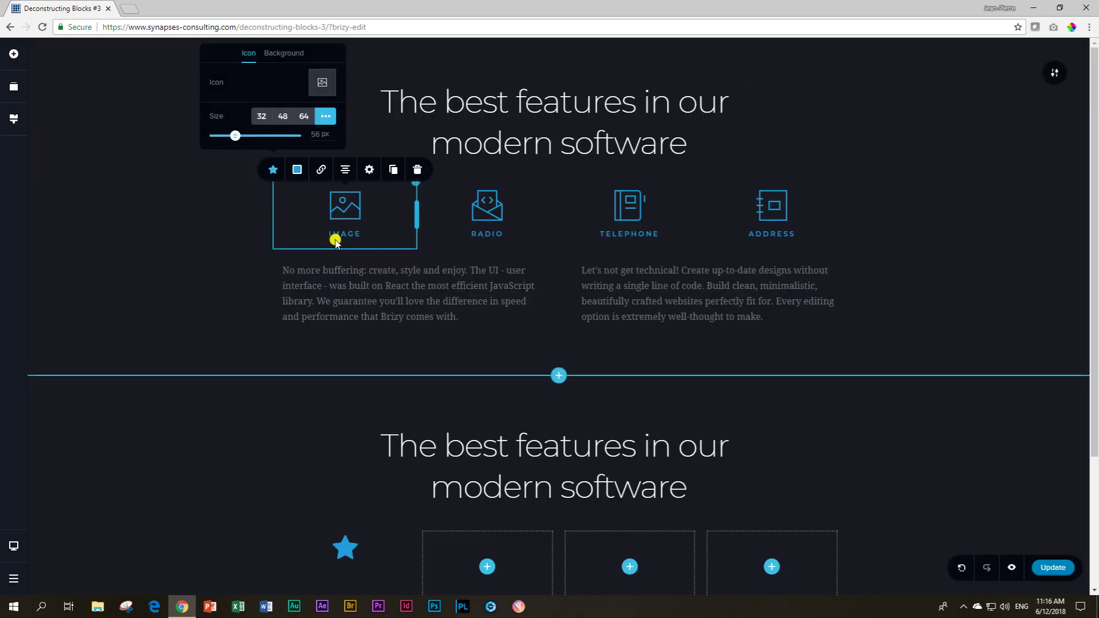
left_click(358, 206)
Step: Give the new block's star icon a custom size of 56 px
scroll(343, 221, "down", 2)
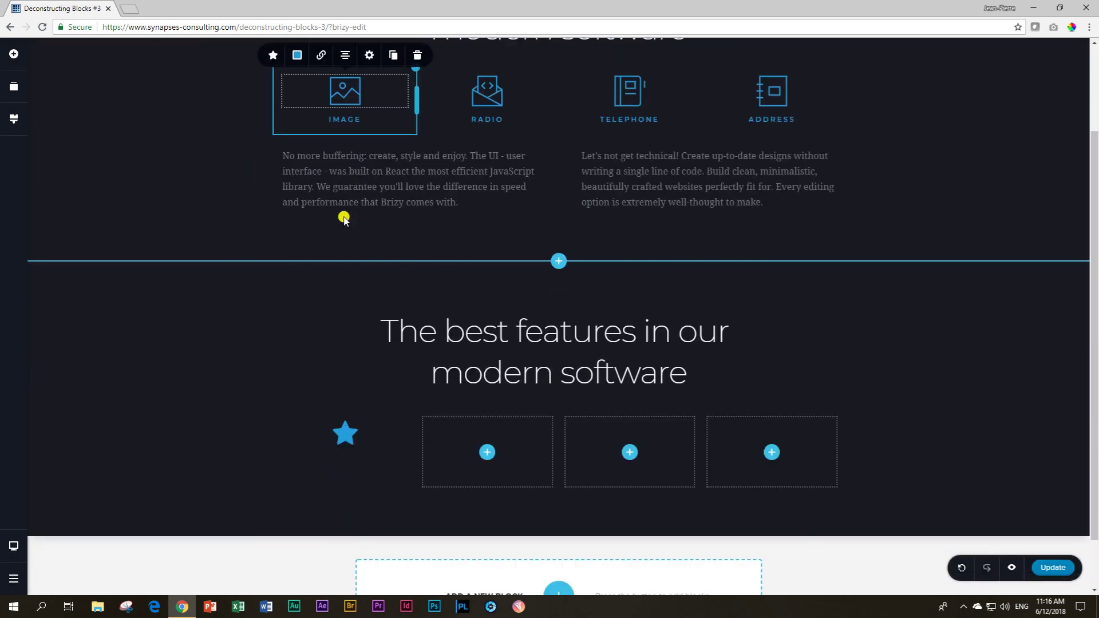
left_click(347, 433)
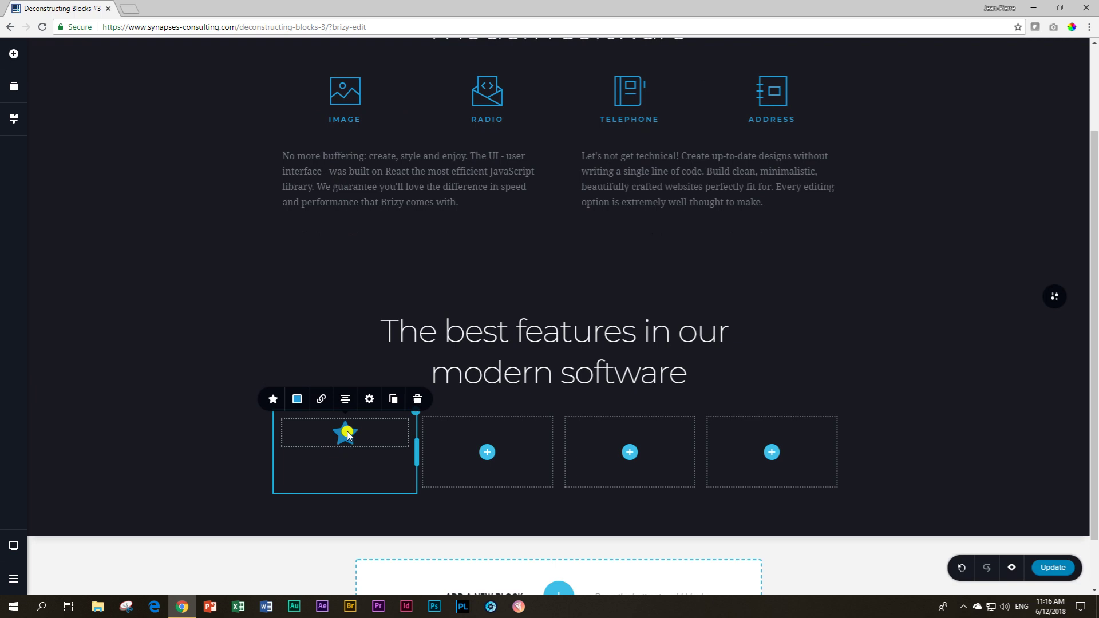
left_click(297, 399)
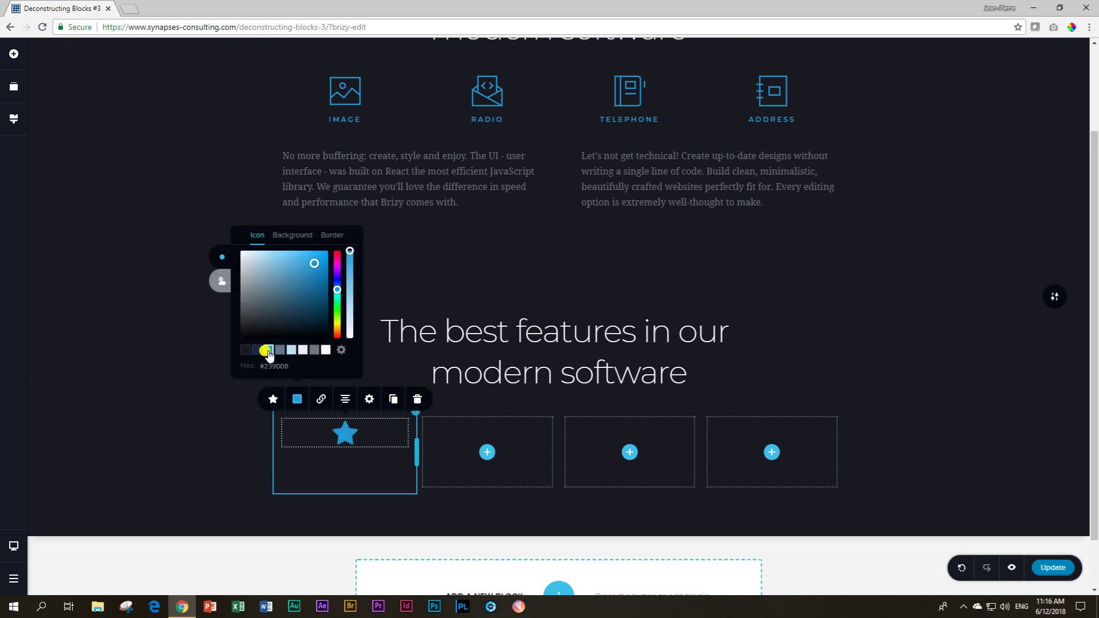
left_click(272, 401)
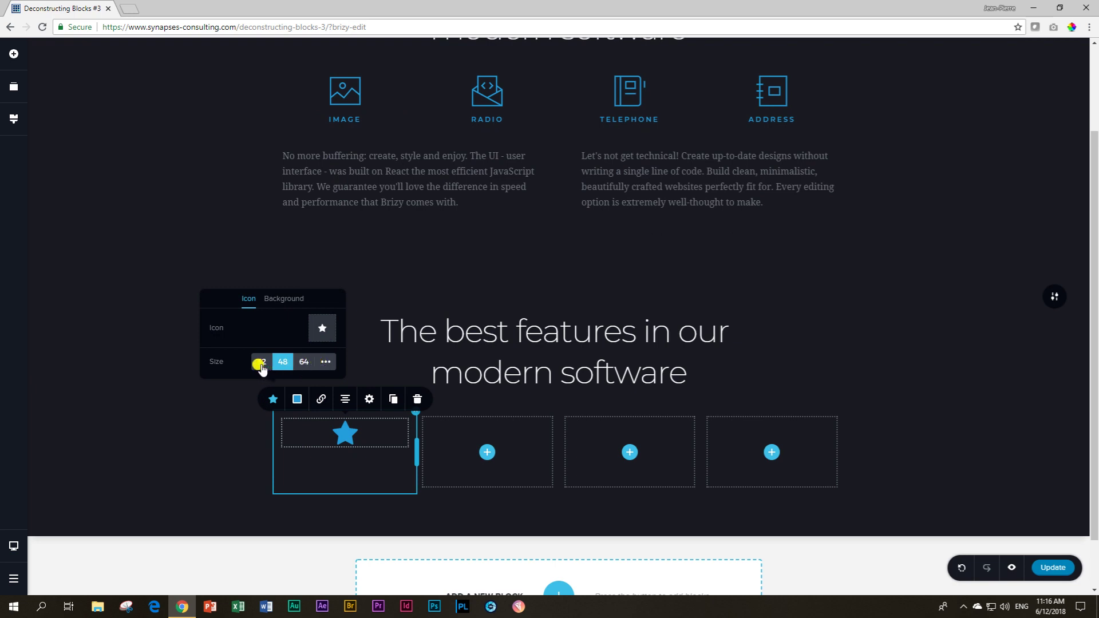
left_click(325, 363)
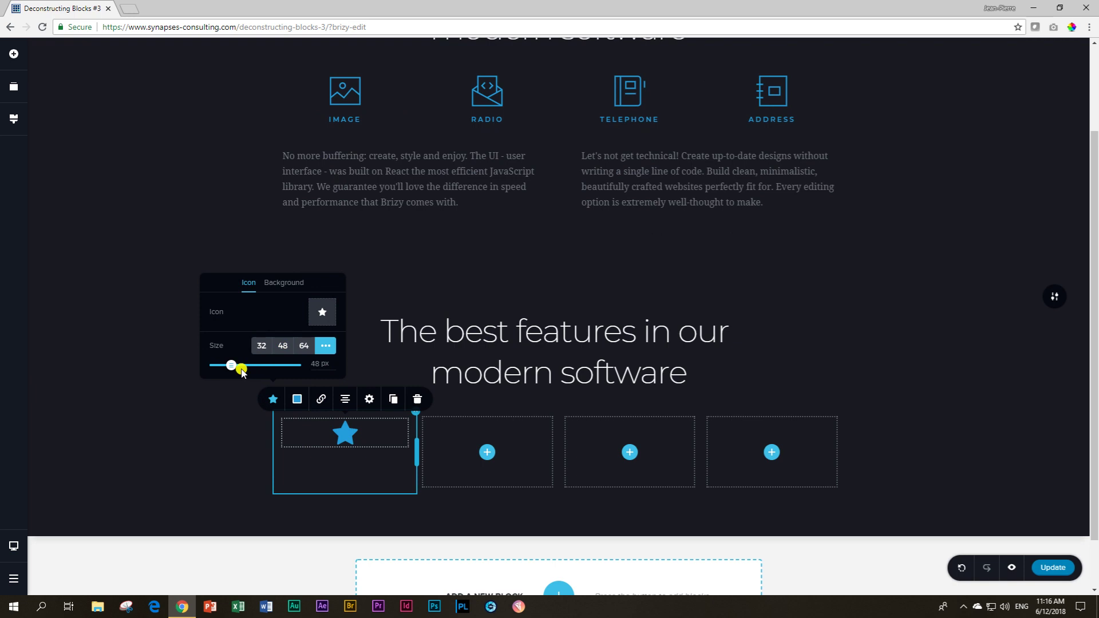
mouse_move(241, 371)
left_mouse_down()
mouse_move(224, 362)
mouse_move(235, 365)
left_mouse_up()
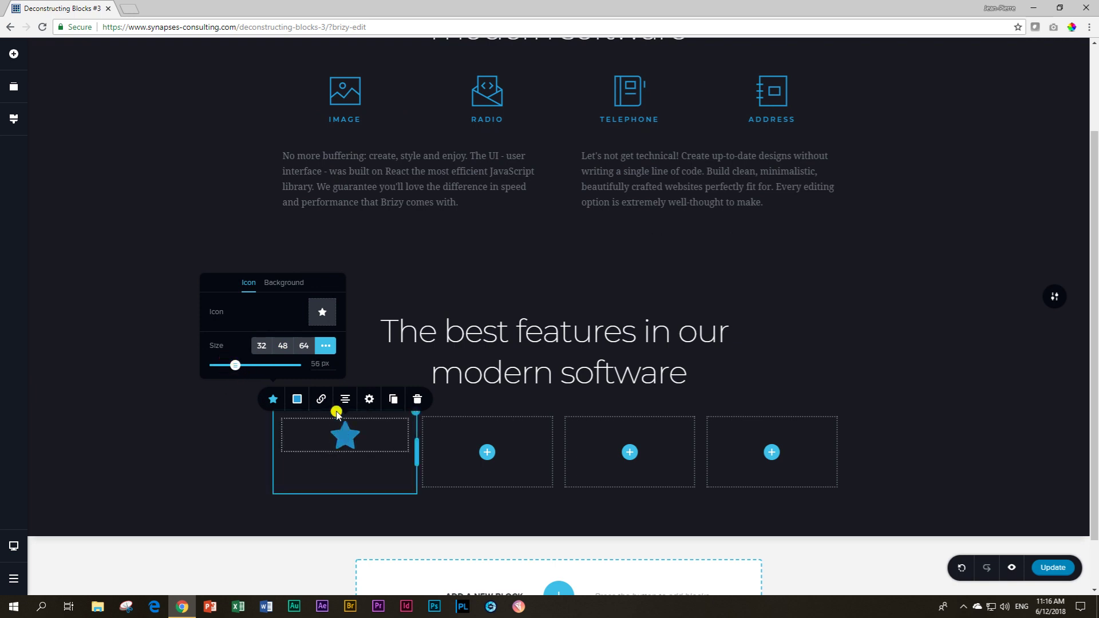
Step: Swap the star for the two-up-arrows-over-circles glyph from the icon library
left_click(322, 314)
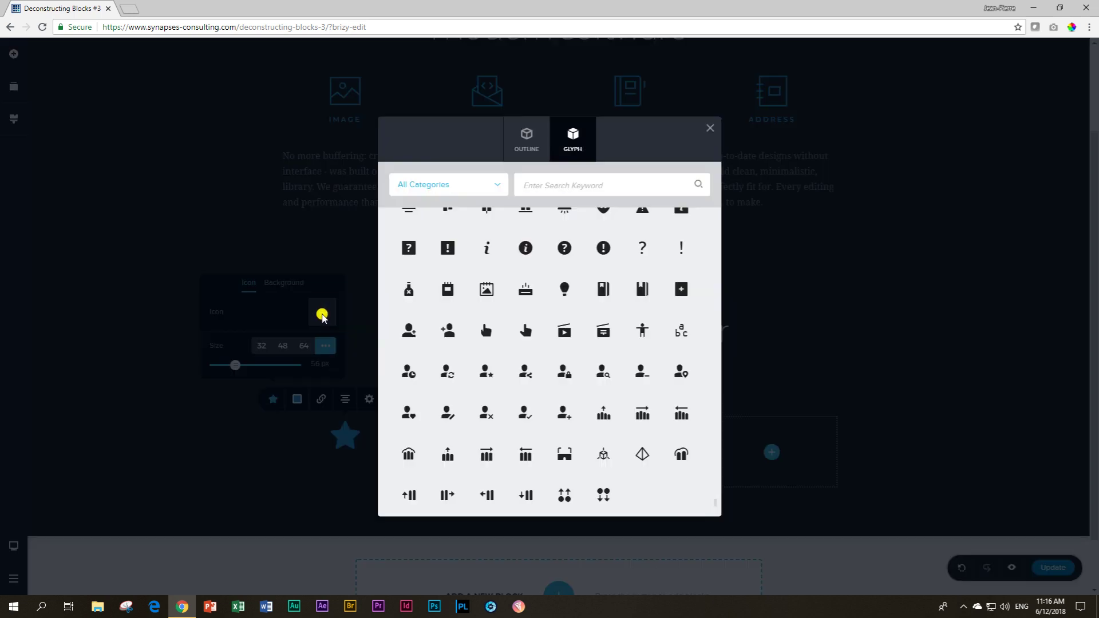
left_click(561, 457)
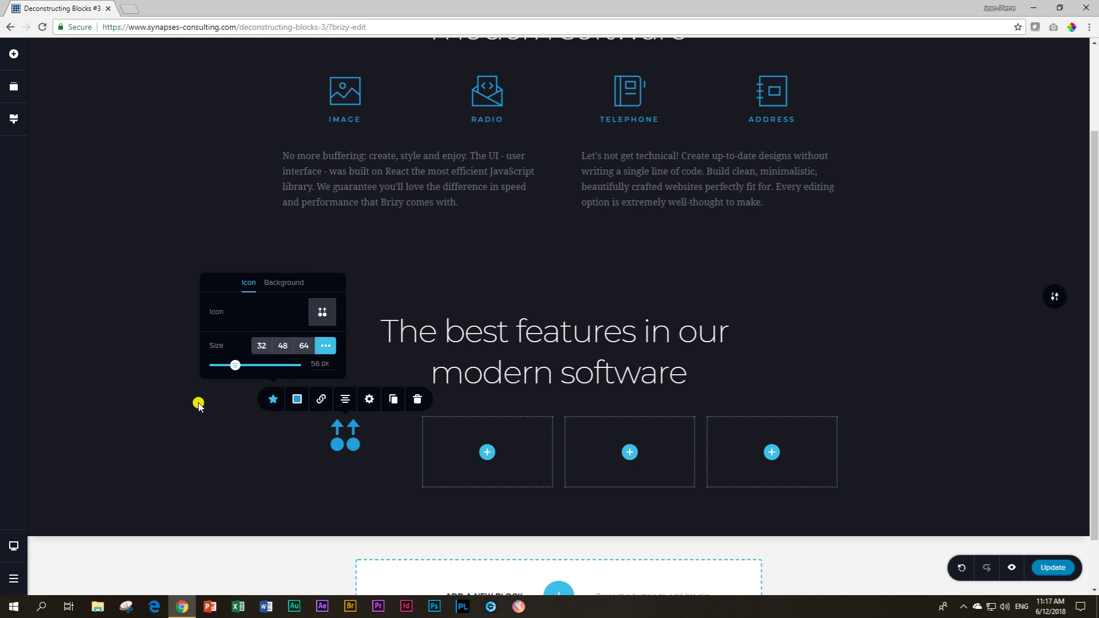
left_click(166, 394)
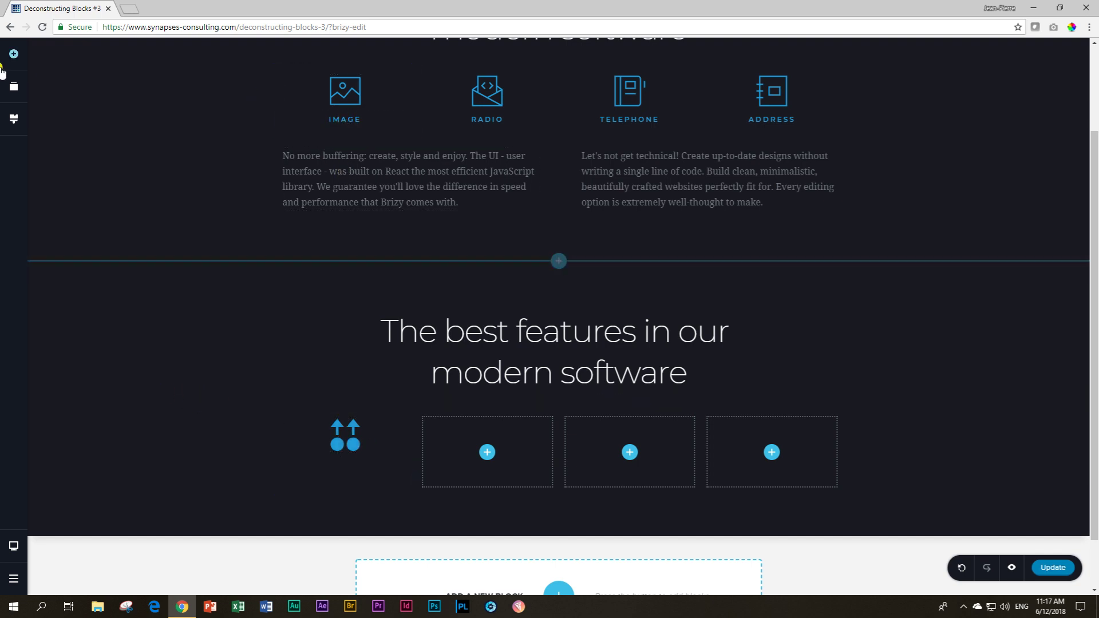
Step: Add a Text element below the new icon, replace its text with IMAGE, and centre it
left_click(15, 54)
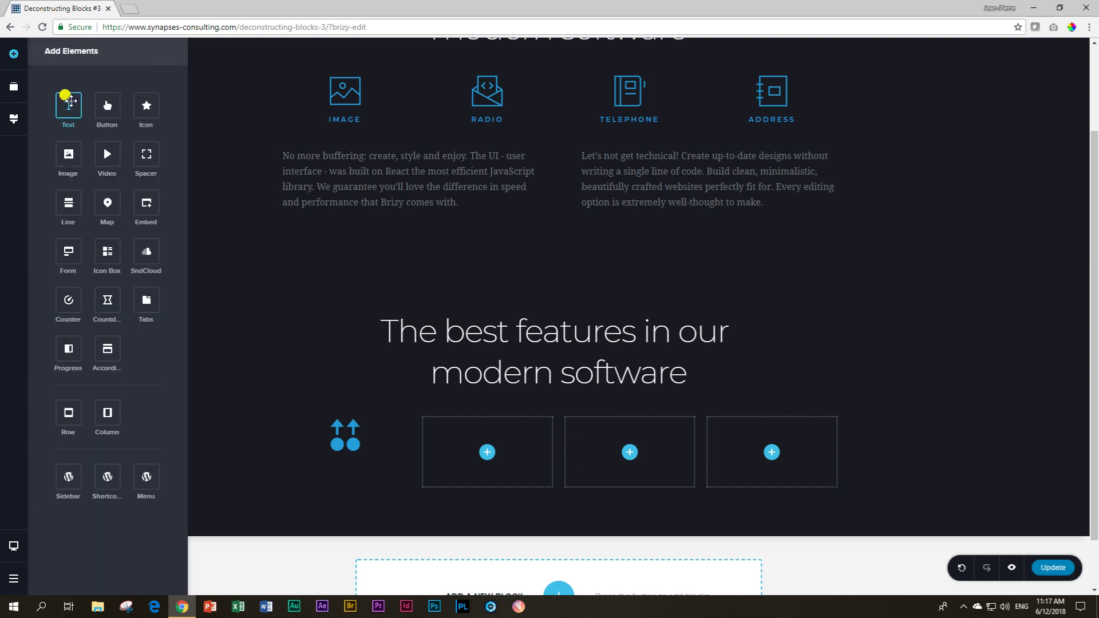
left_click_drag(68, 102, 343, 467)
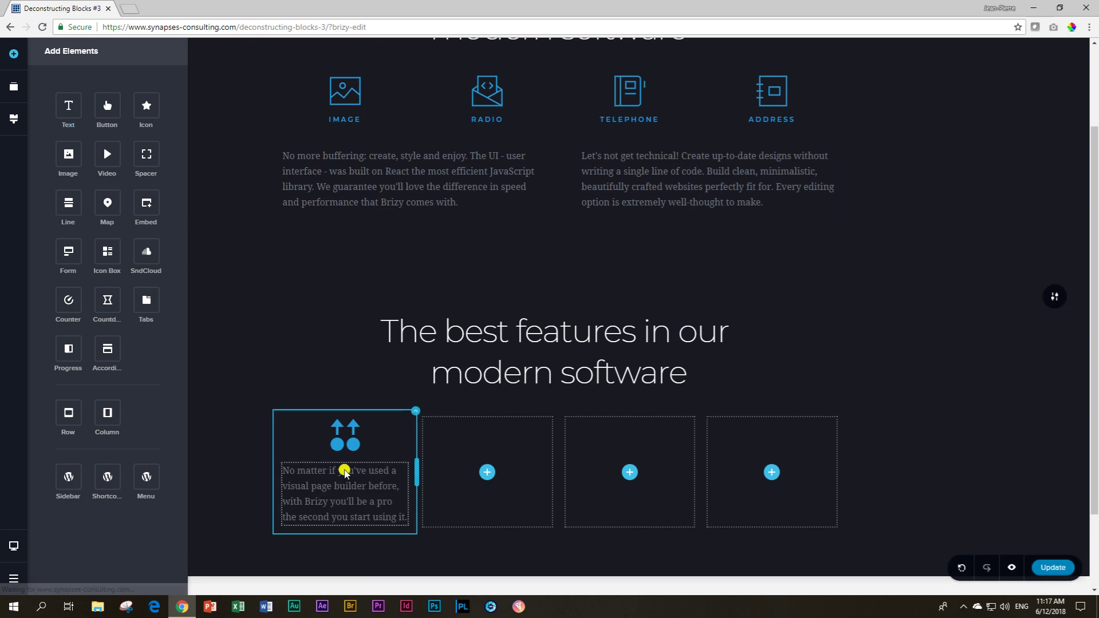
double_click(347, 502)
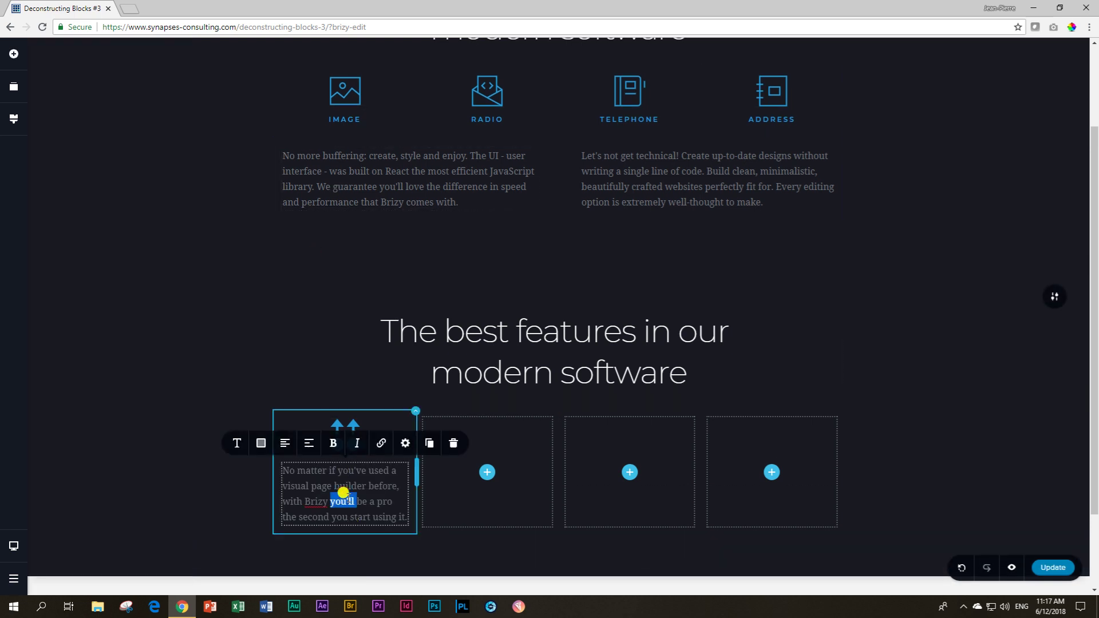
triple_click(343, 493)
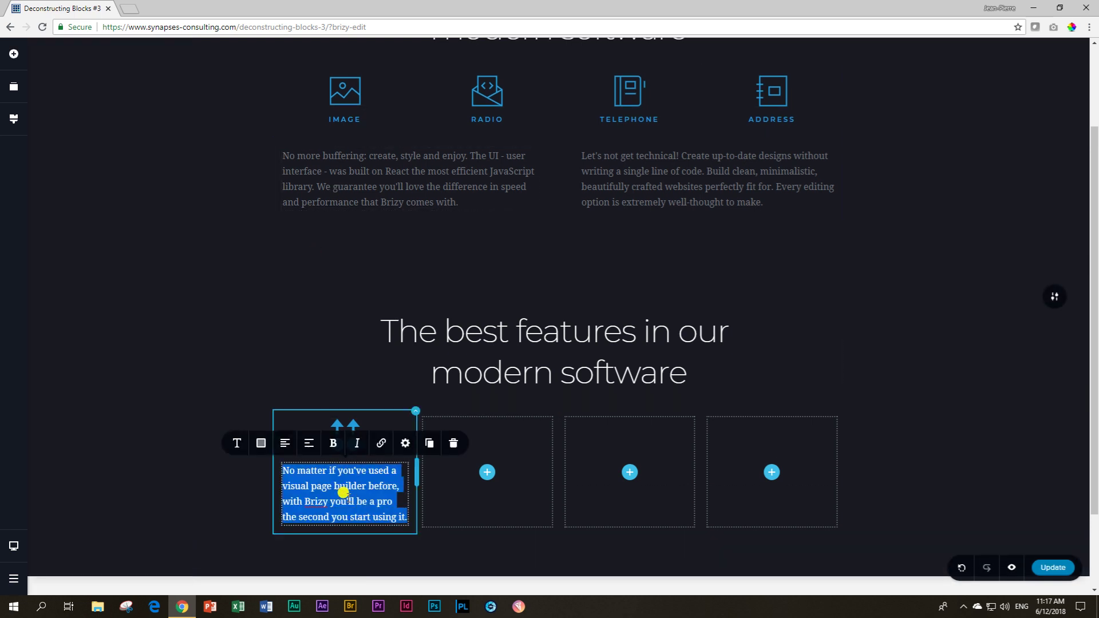
type("IMAGE")
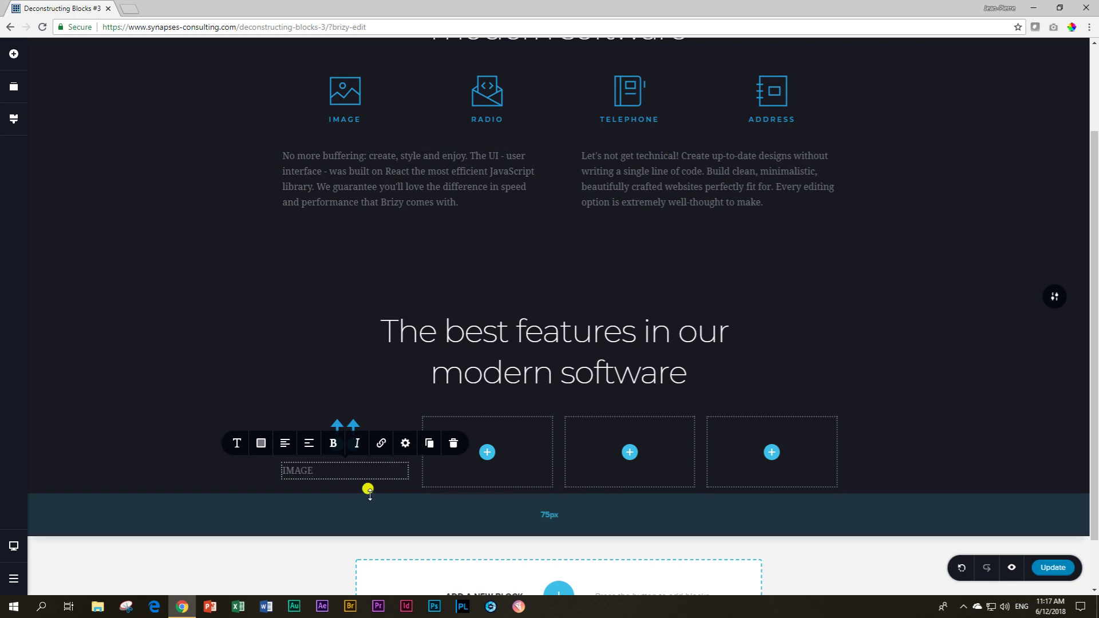
left_click(284, 443)
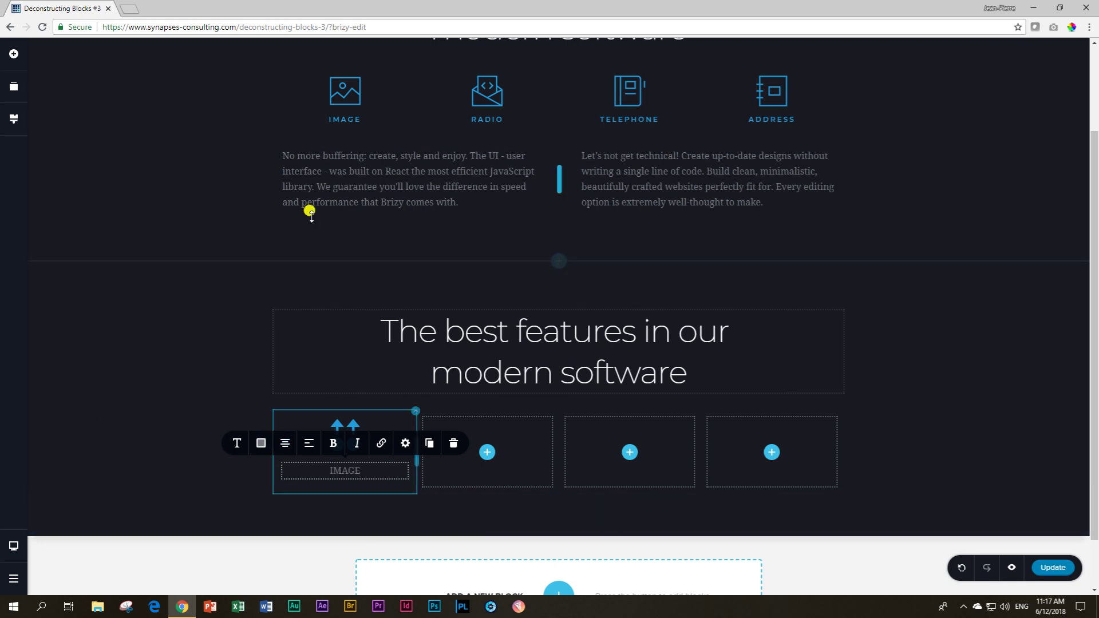
Step: Inspect the original IMAGE caption's typography settings for comparison
left_click(336, 117)
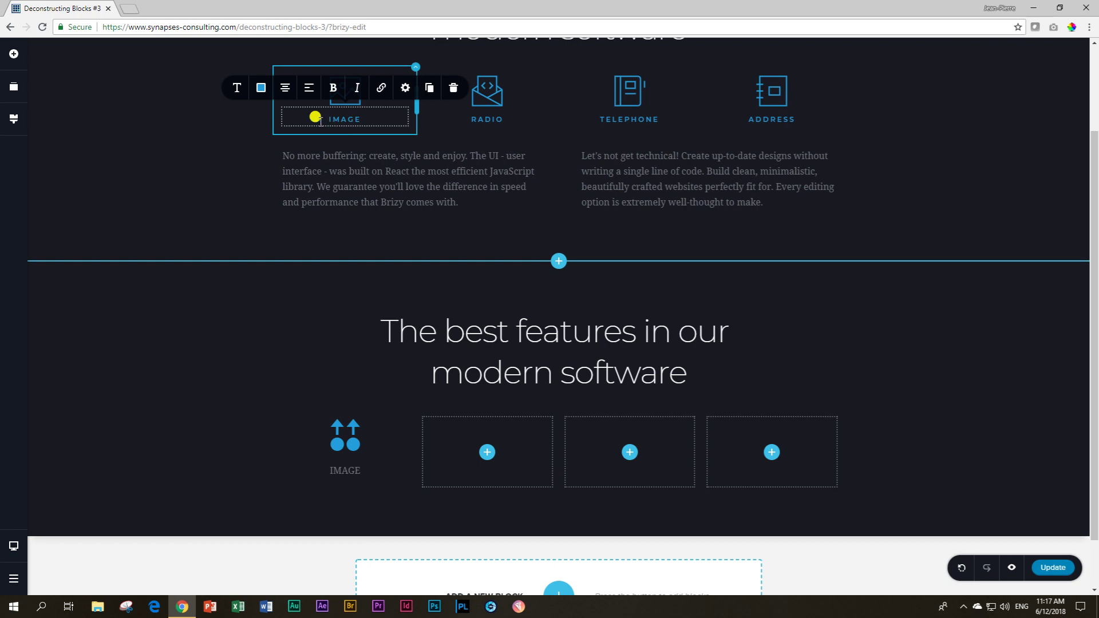
left_click(237, 91)
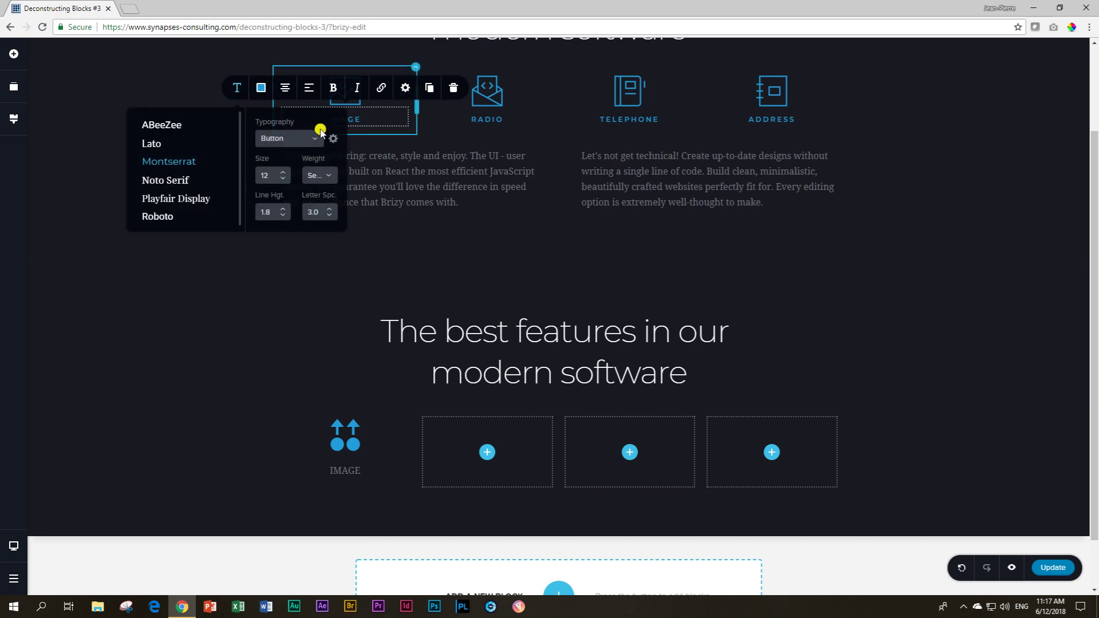
left_click(132, 84)
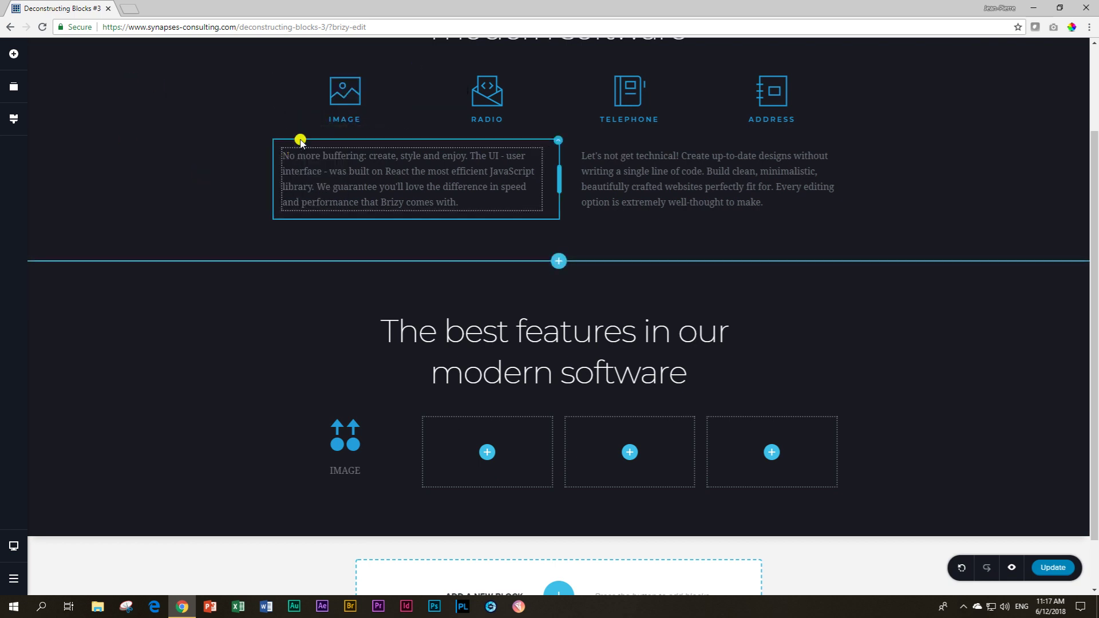
left_click(339, 116)
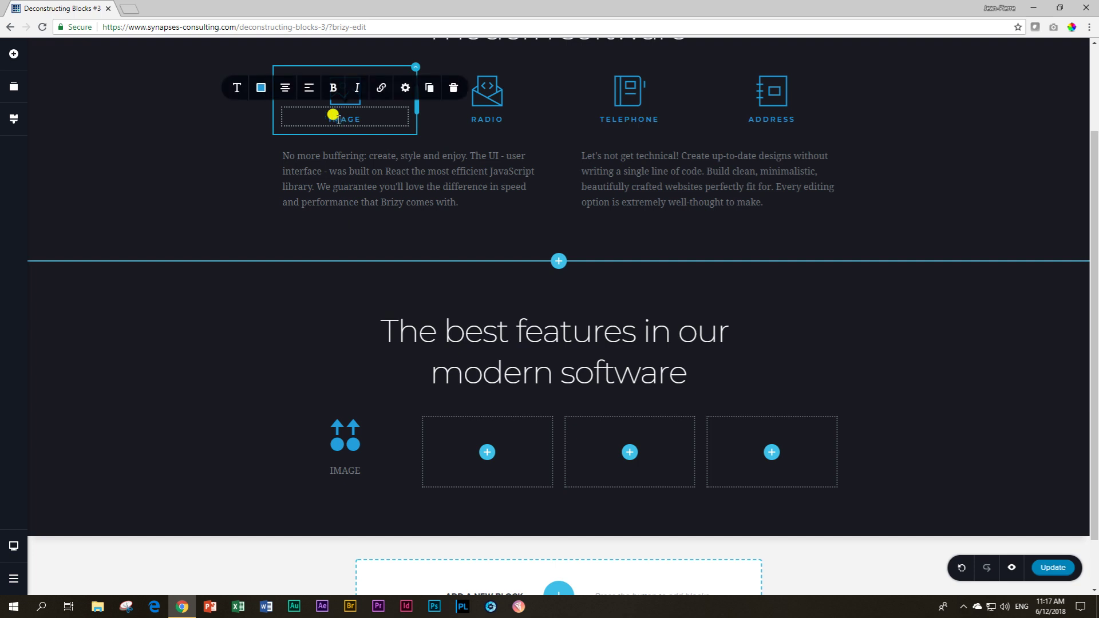
left_click(236, 90)
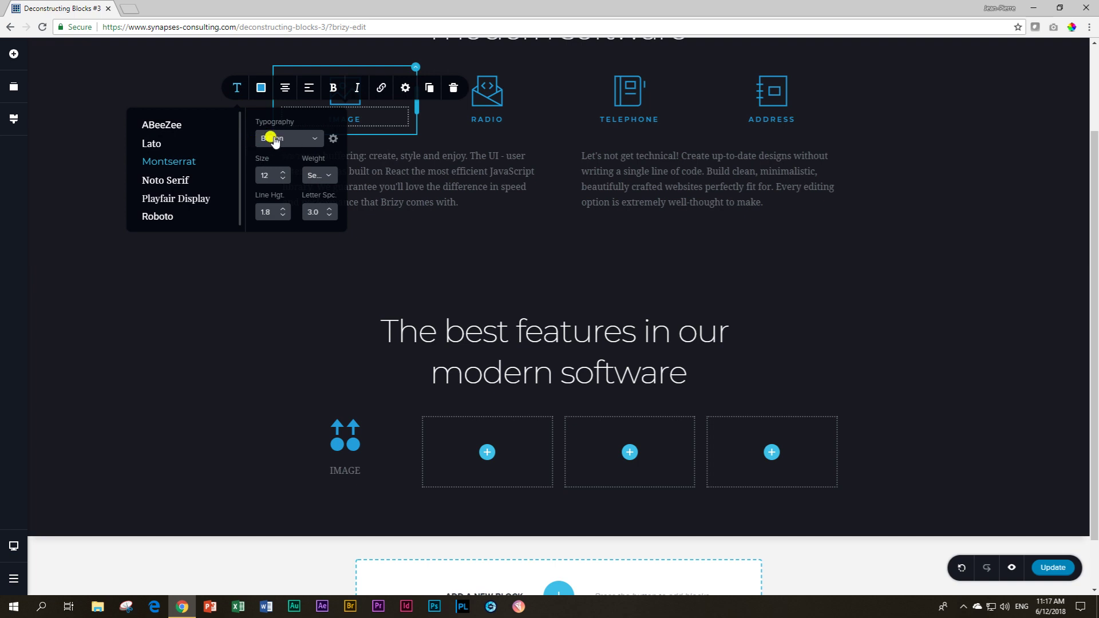
Step: Apply the Button typography preset and a blue text colour to the new IMAGE caption
left_click(343, 471)
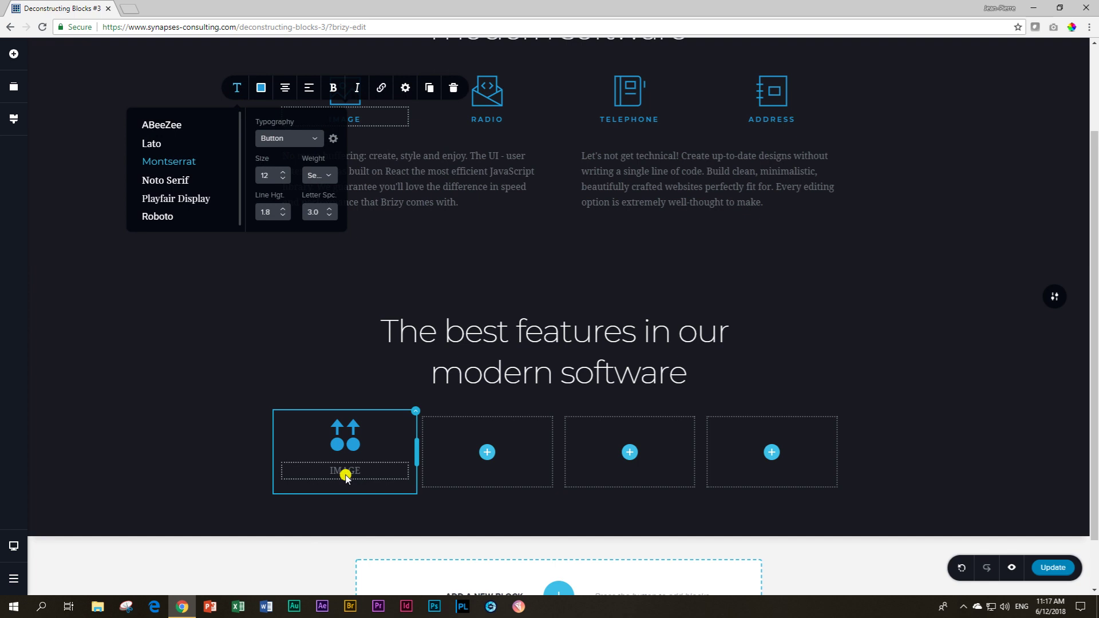
left_click(346, 475)
left_click(236, 443)
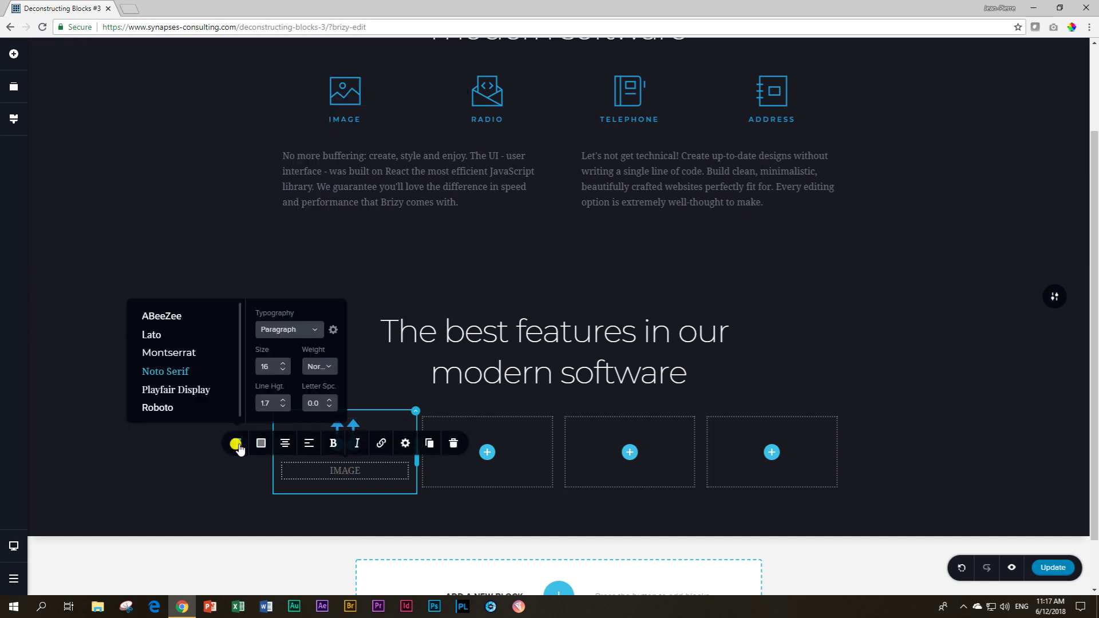
left_click(305, 330)
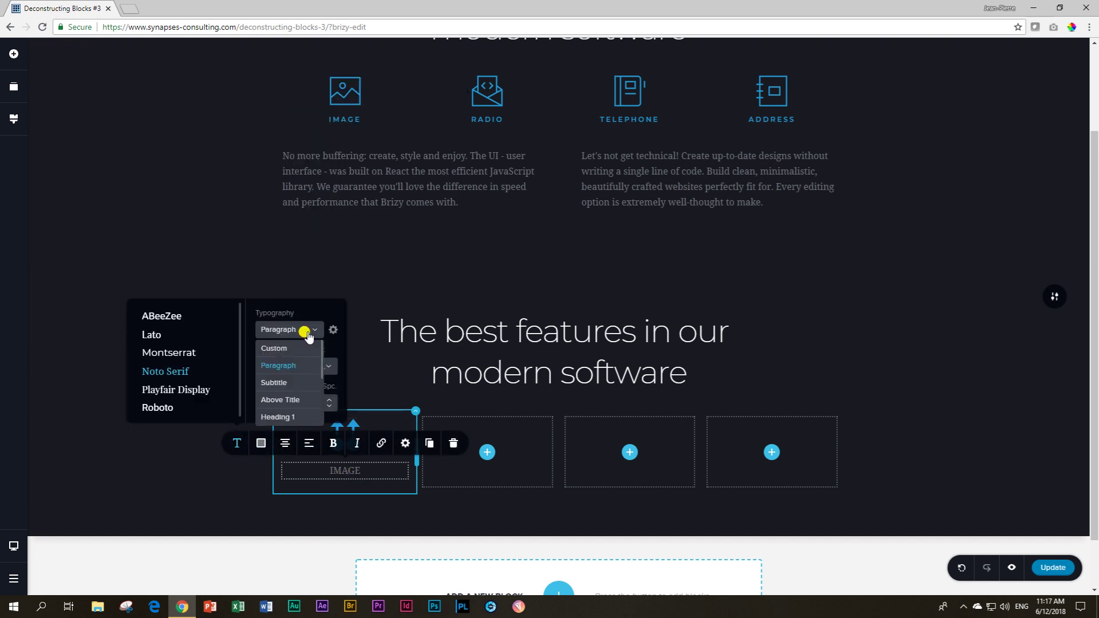
scroll(301, 367, "down", 3)
left_click(270, 418)
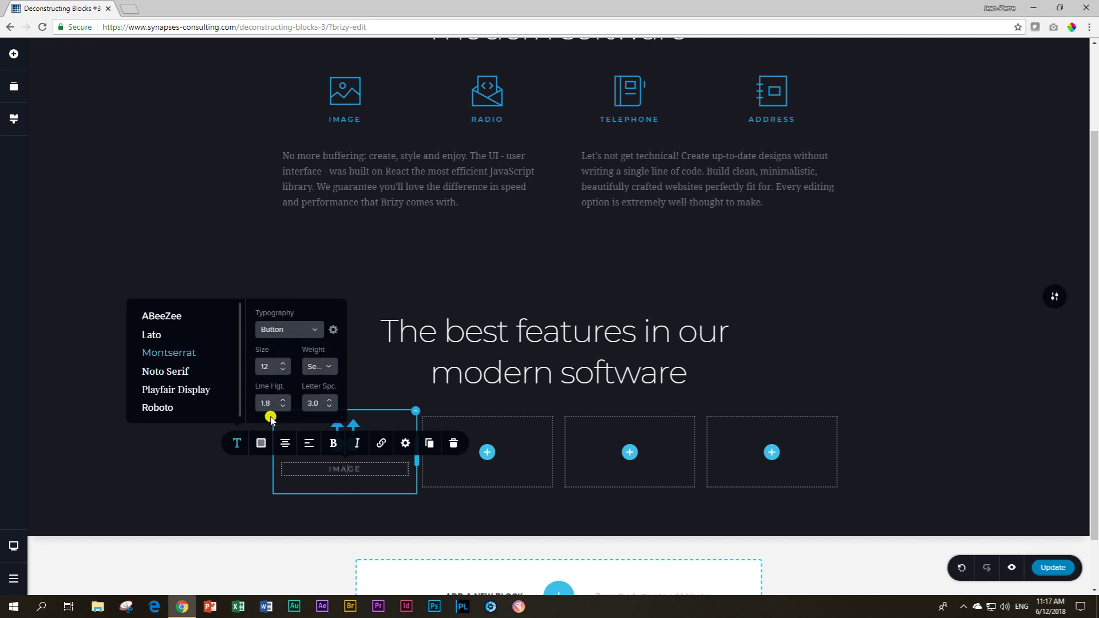
left_click(259, 444)
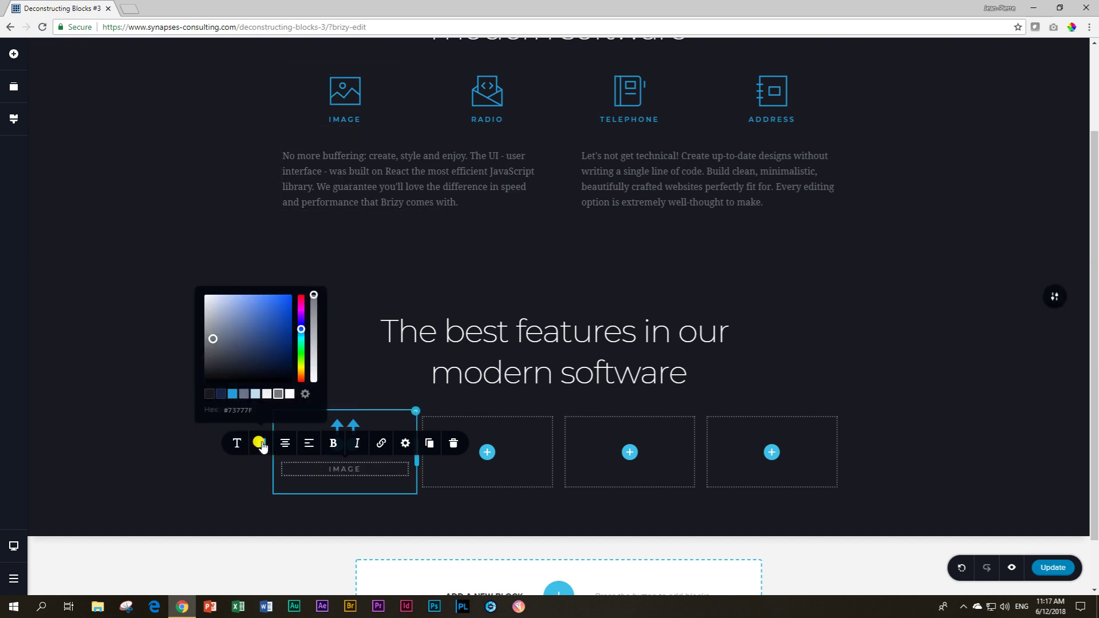
left_click(232, 395)
left_click(149, 390)
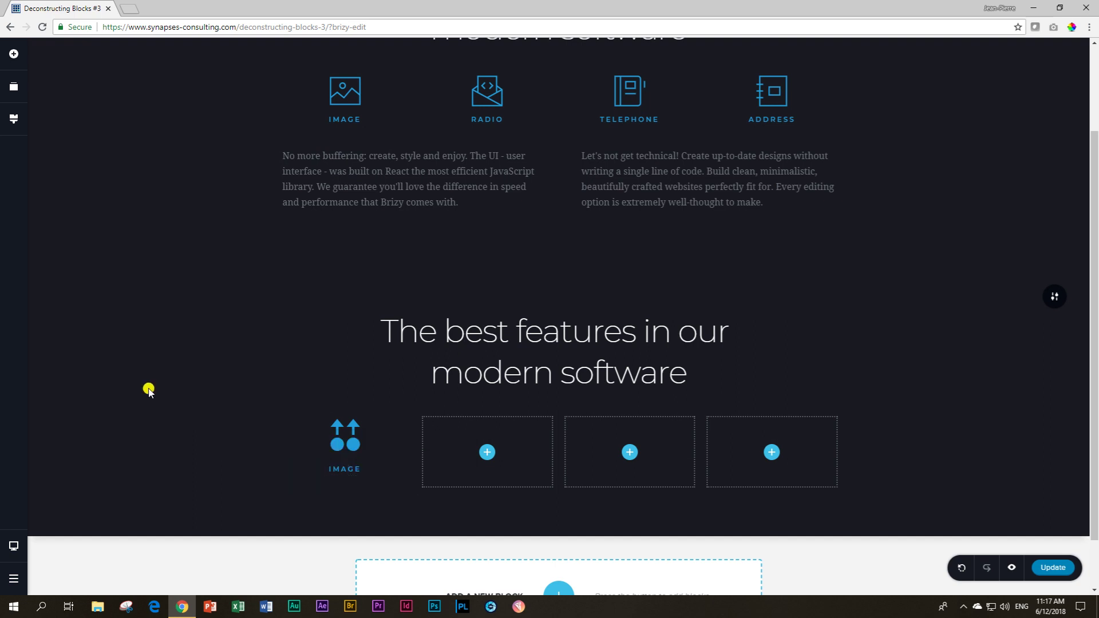
left_click(353, 121)
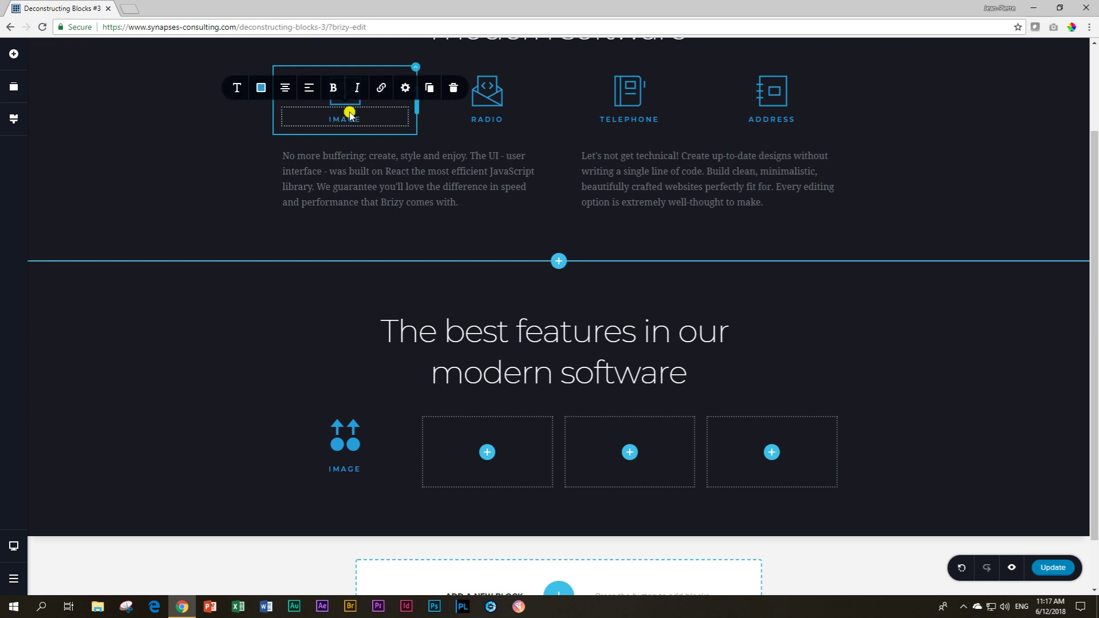
scroll(245, 270, "up", 2)
Step: Open the original IMAGE icon's margin settings to read its 10 px top, 0 elsewhere
left_click(283, 195)
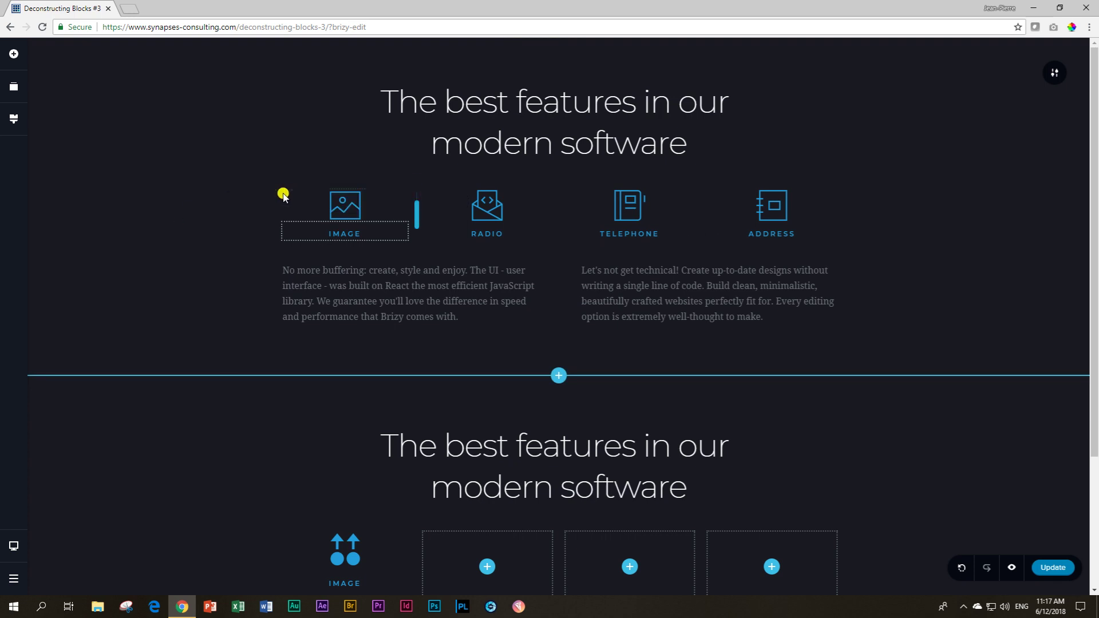
left_click(346, 206)
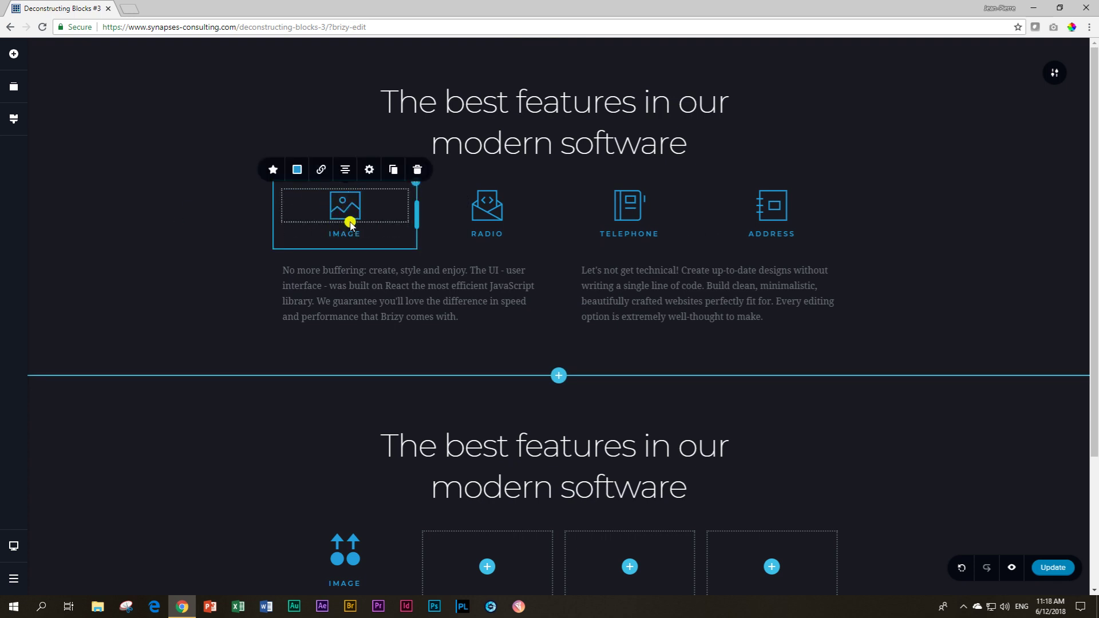
scroll(266, 281, "down", 2)
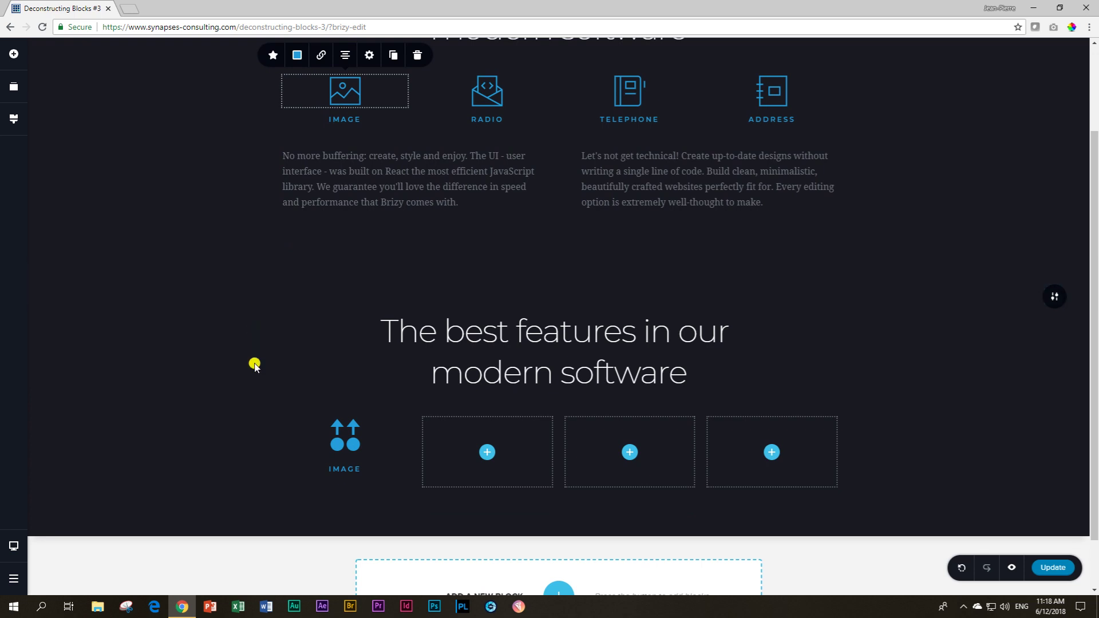
scroll(280, 395, "up", 2)
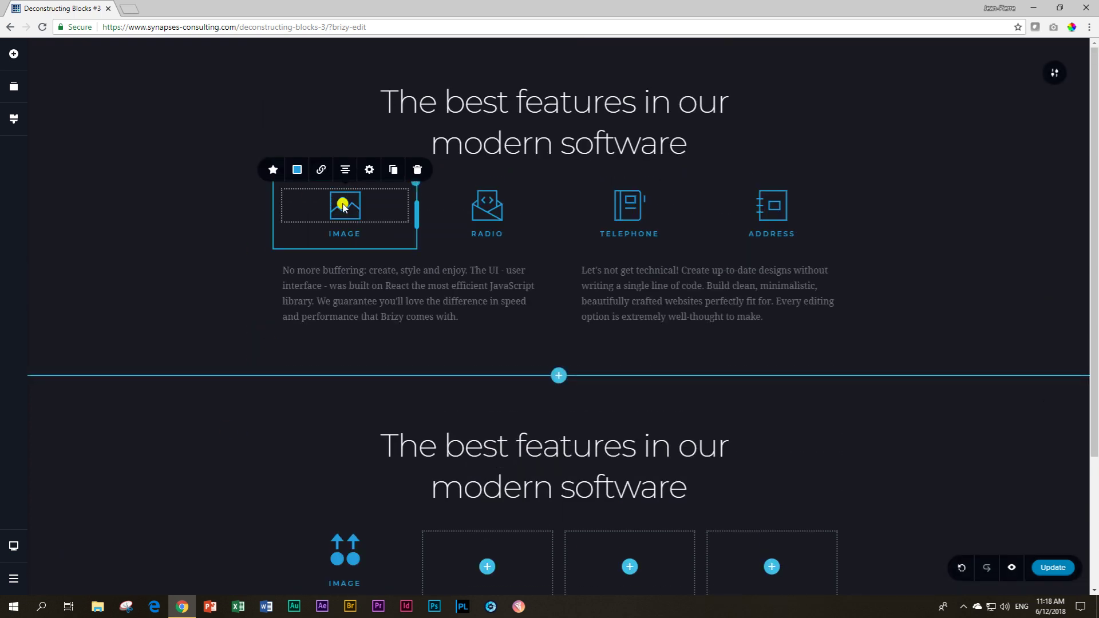
left_click(369, 171)
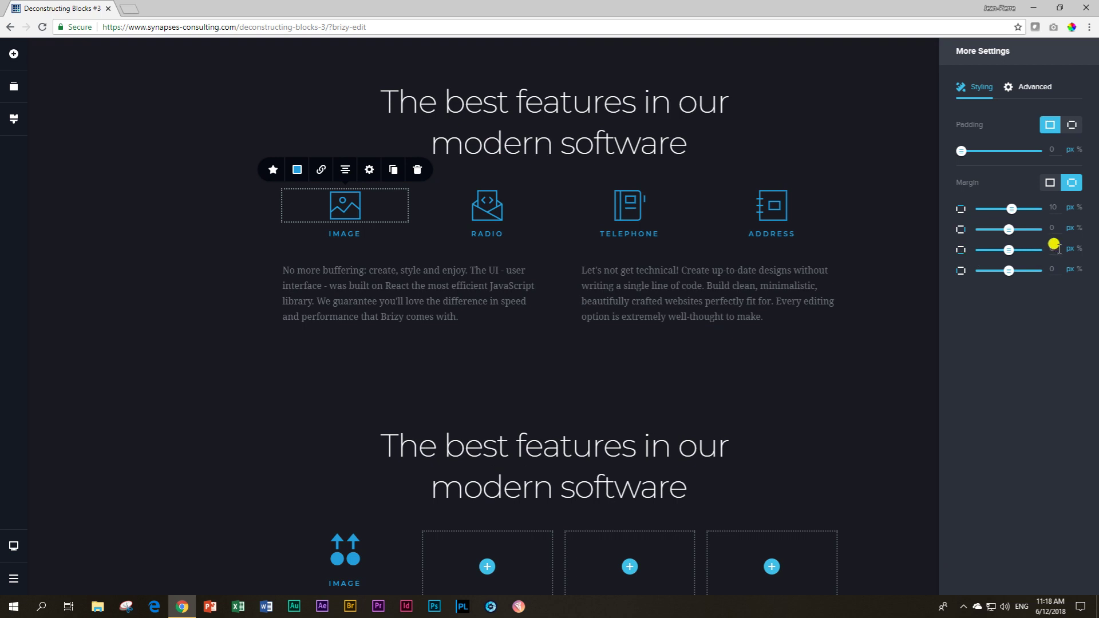
scroll(389, 344, "down", 3)
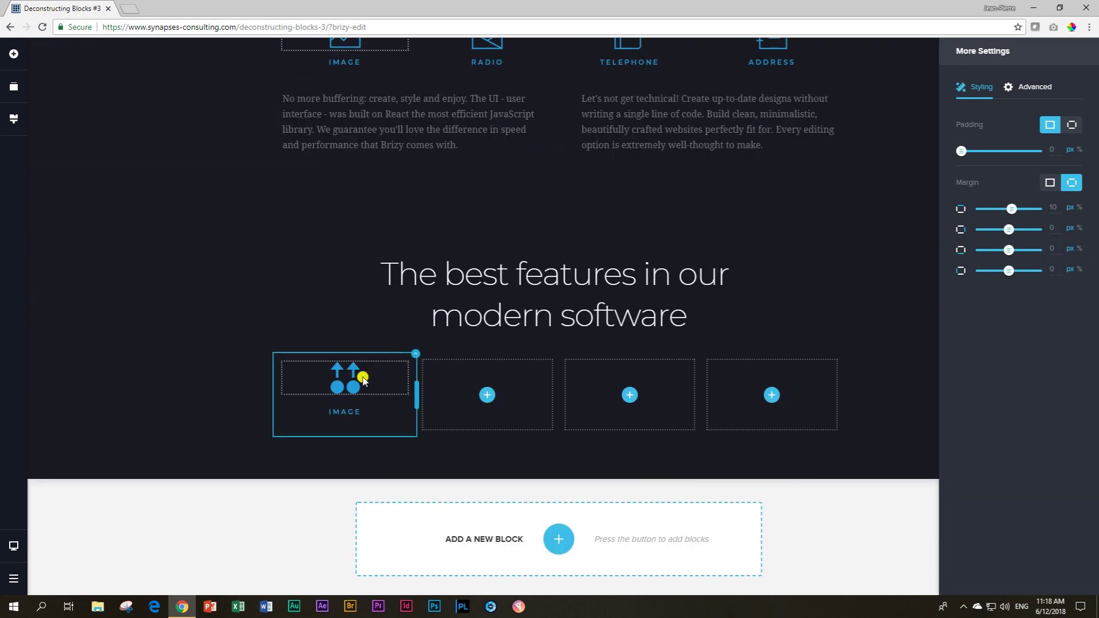
Step: Set the new arrows icon's margins to 10 px top and 0 px on the other sides
left_click(349, 381)
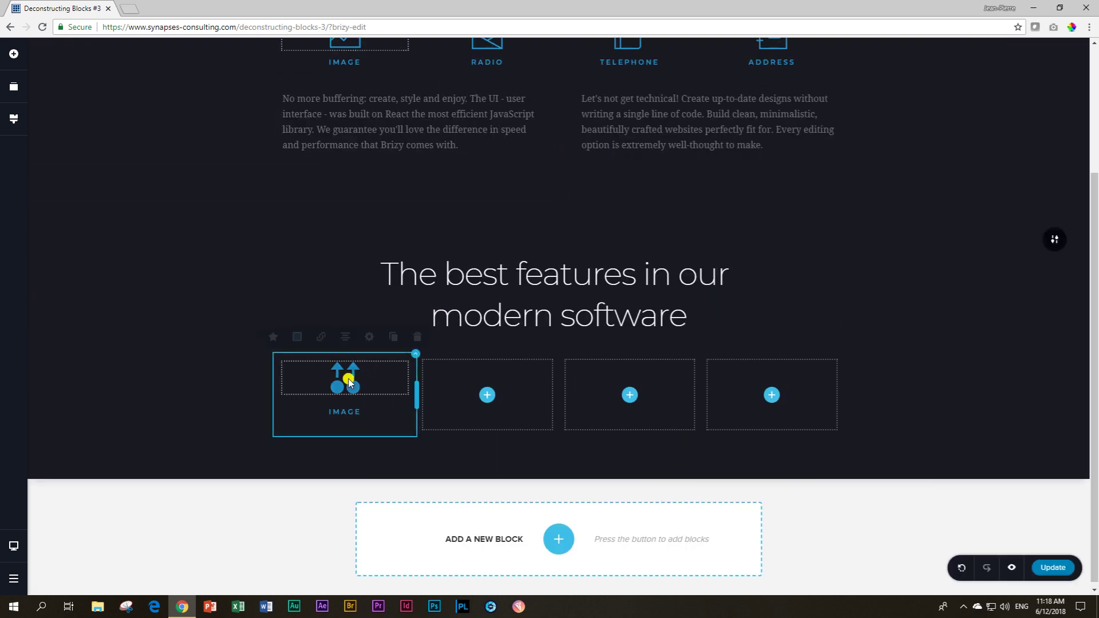
left_click(369, 342)
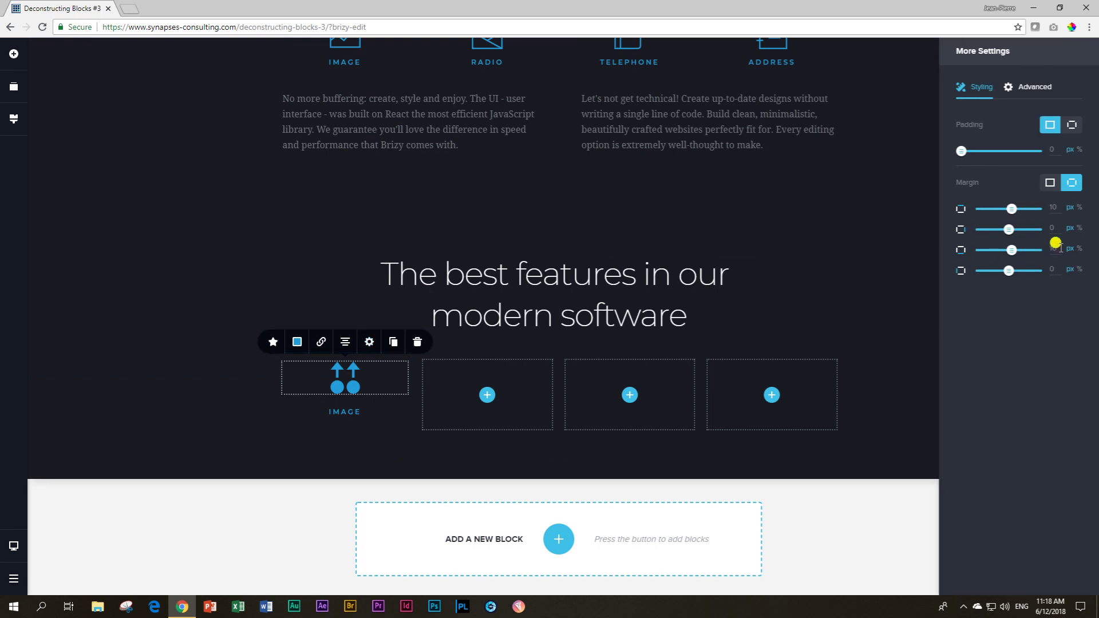
left_click_drag(1060, 248, 1038, 250)
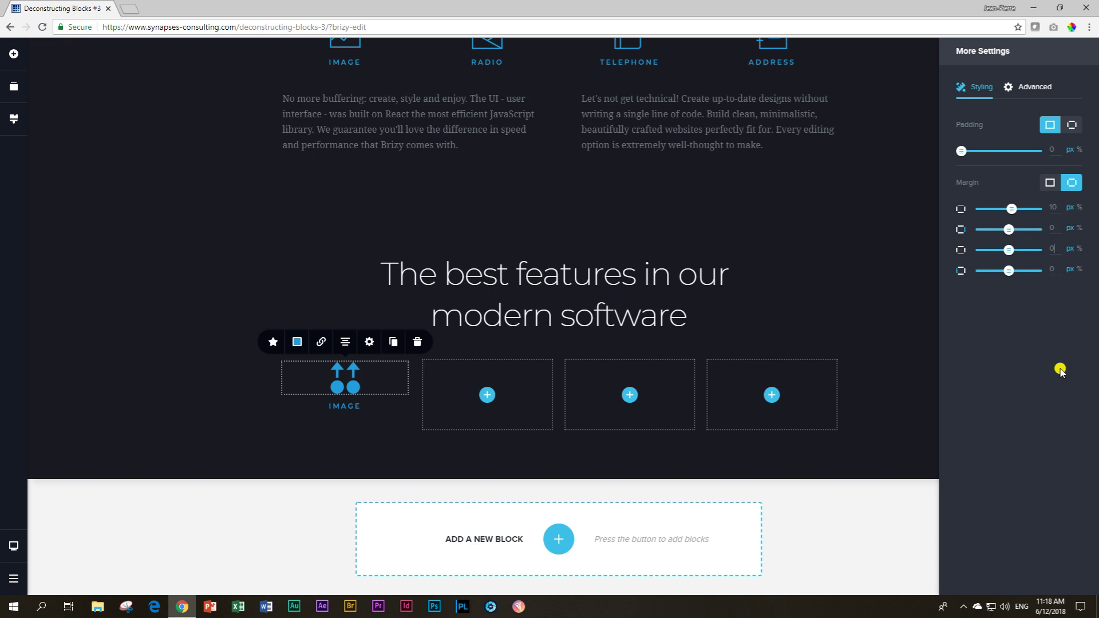
scroll(351, 286, "up", 3)
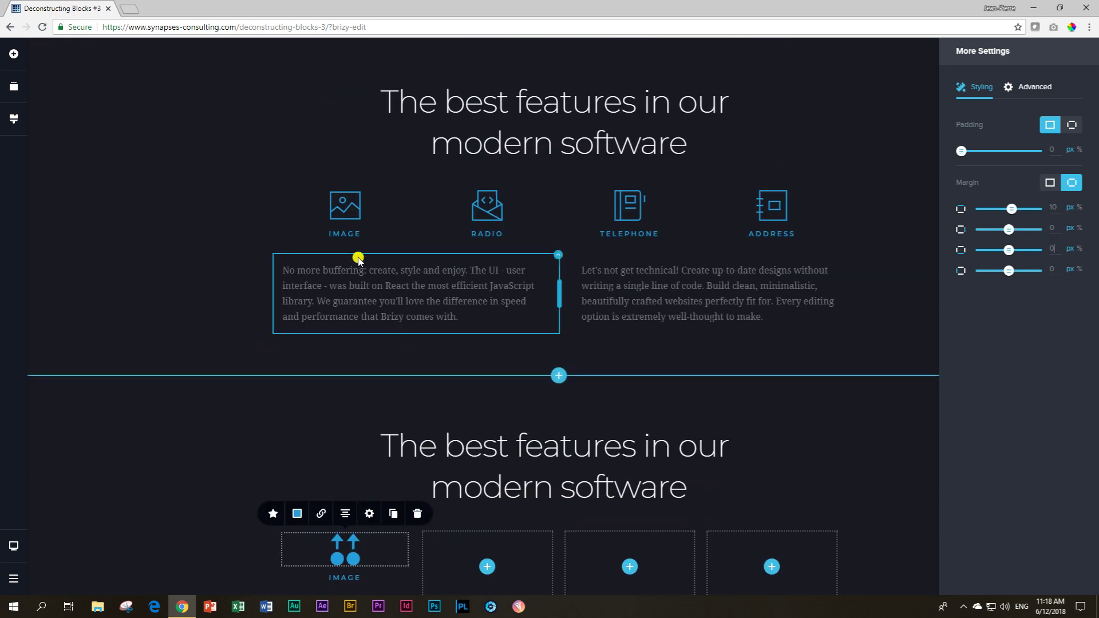
Step: Open the original IMAGE caption's settings showing 10 px gap above, 0 px below, H6 tag
left_click(345, 233)
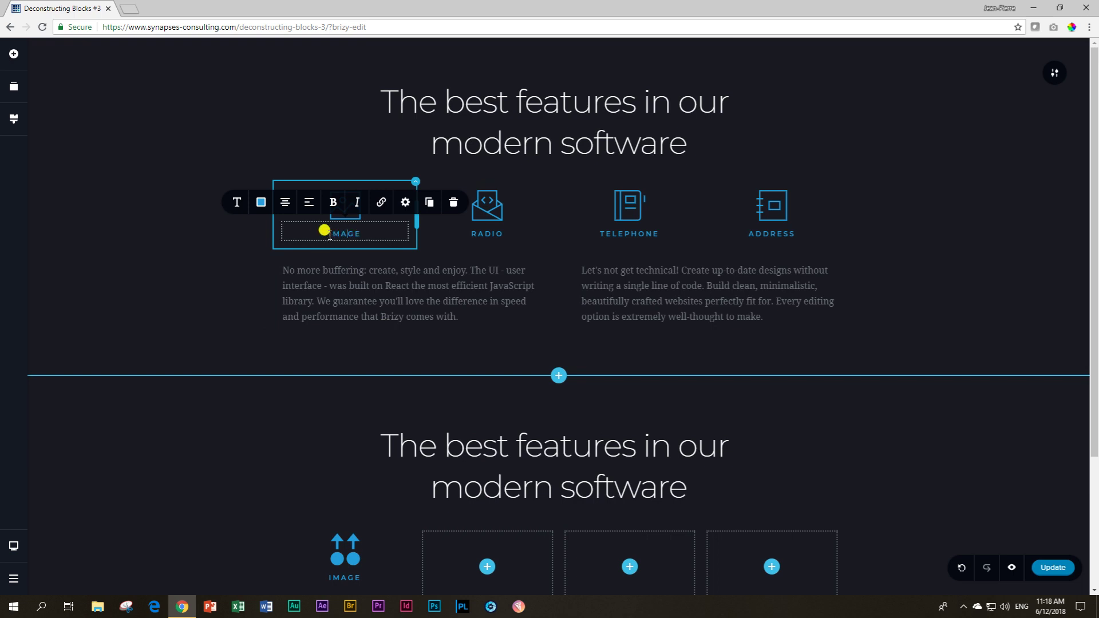
left_click(406, 202)
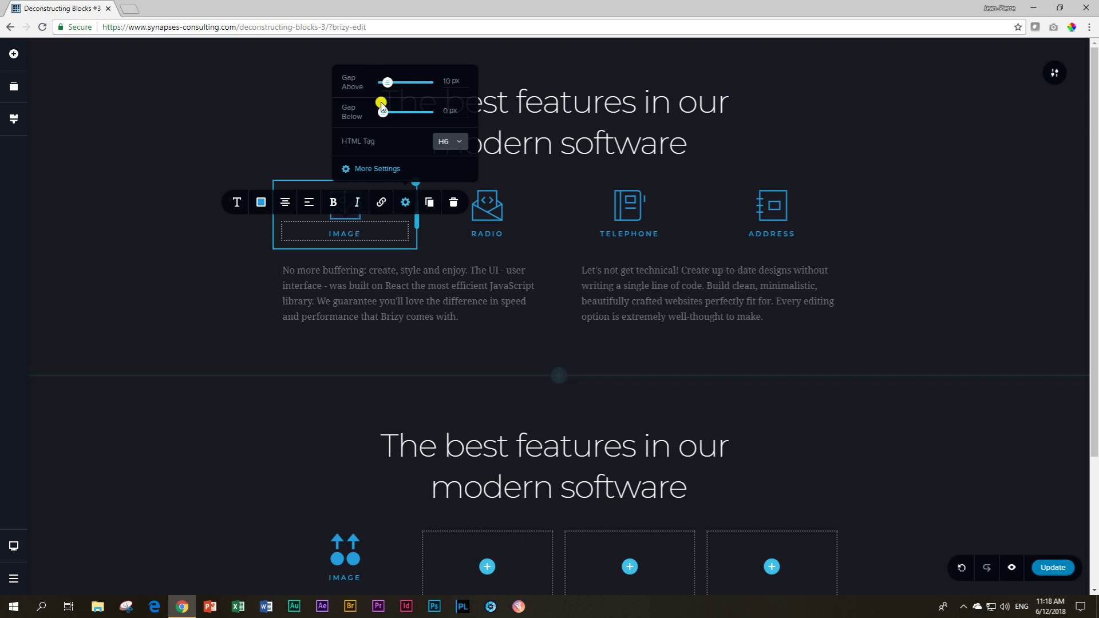
mouse_move(388, 82)
left_mouse_down()
mouse_move(427, 82)
mouse_move(384, 81)
left_mouse_up()
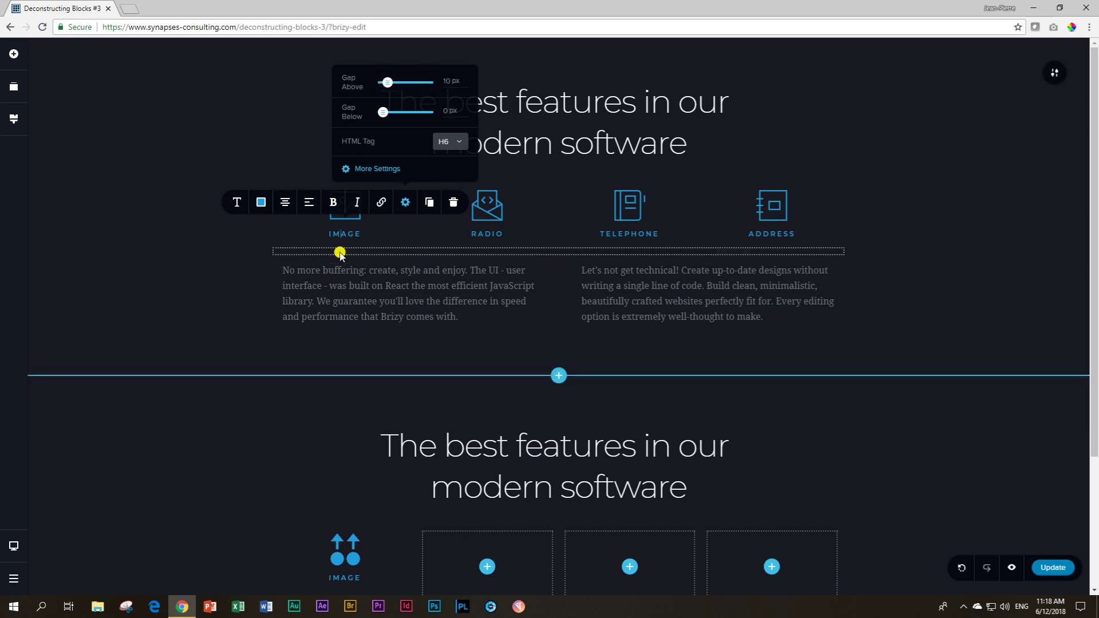
Step: Set the new IMAGE caption's Gap Above to 10 px, keeping 0 px below
scroll(344, 447, "down", 3)
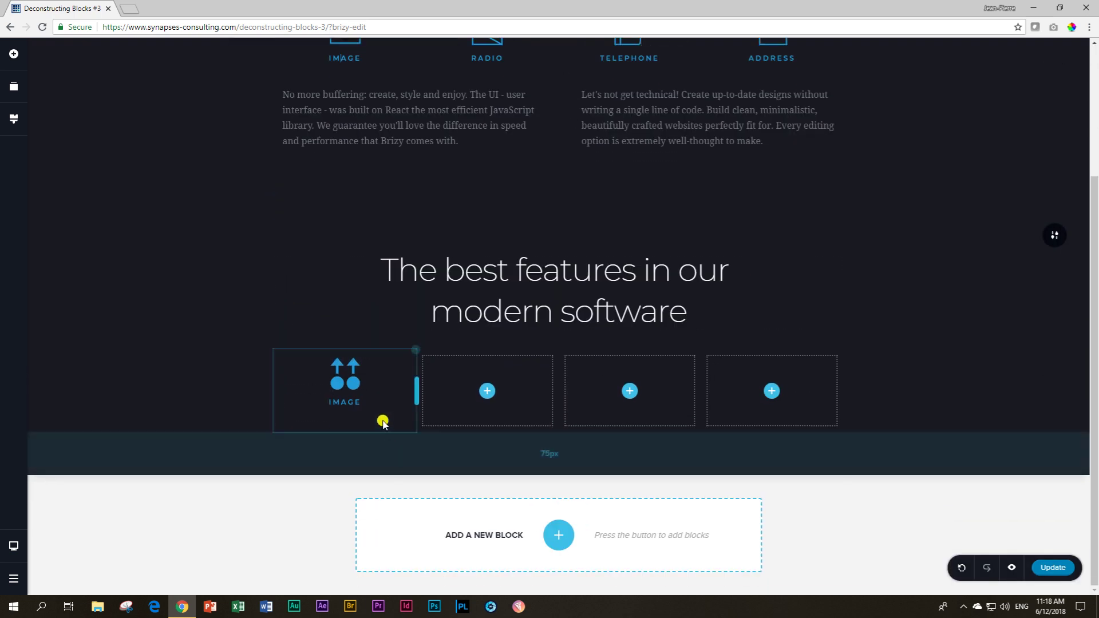
left_click(346, 403)
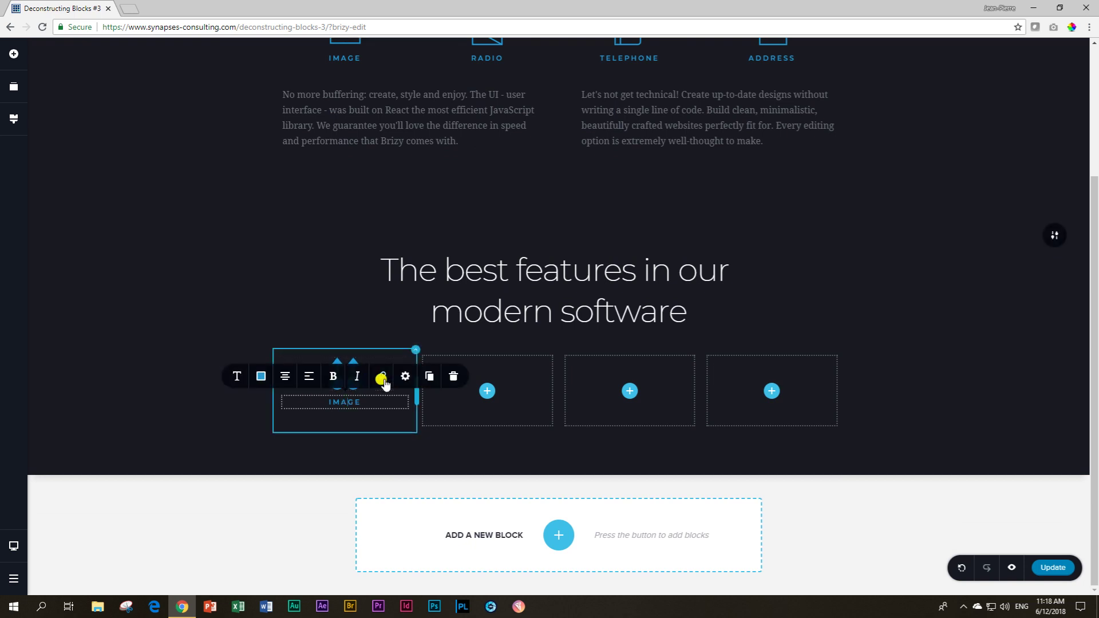
left_click(404, 378)
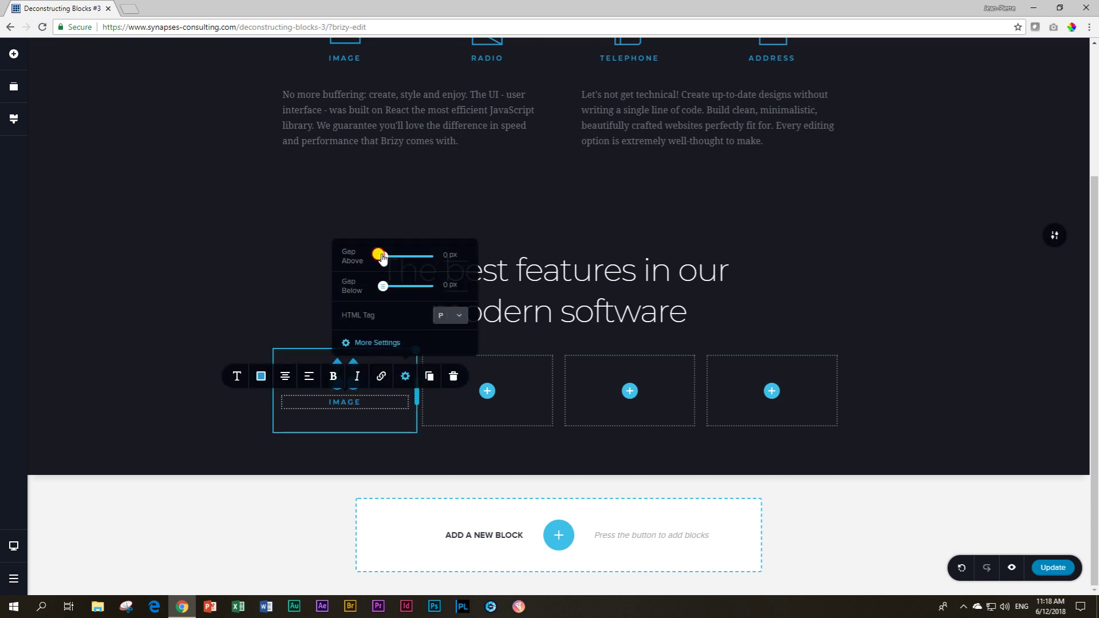
left_click_drag(382, 256, 385, 256)
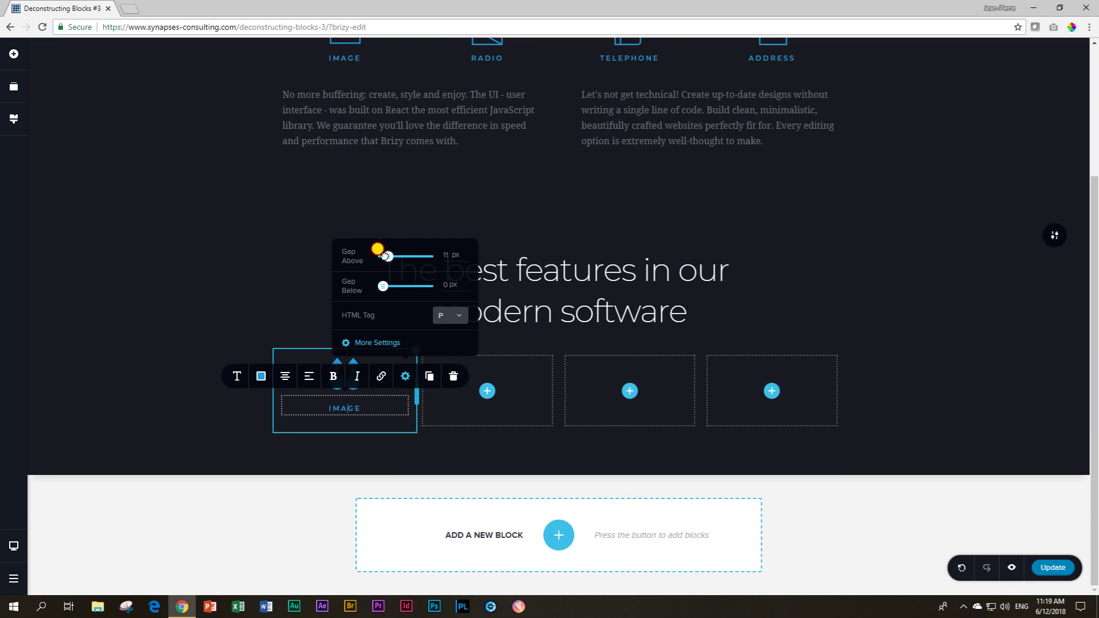
left_click(233, 416)
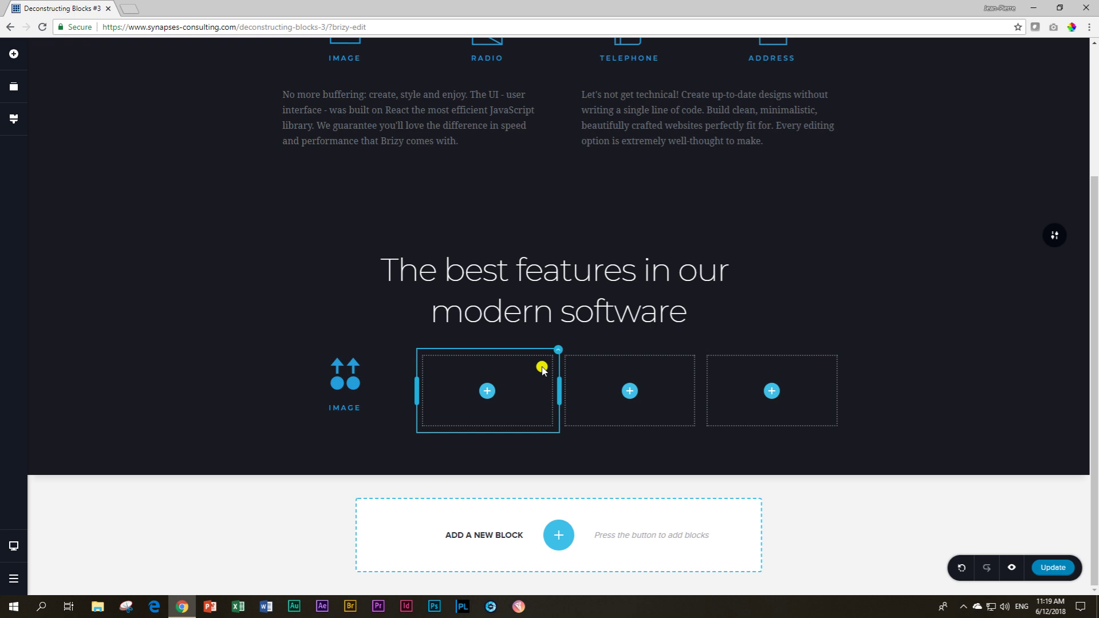
Step: Delete the three empty columns from the lower row
left_click(558, 350)
left_click(628, 325)
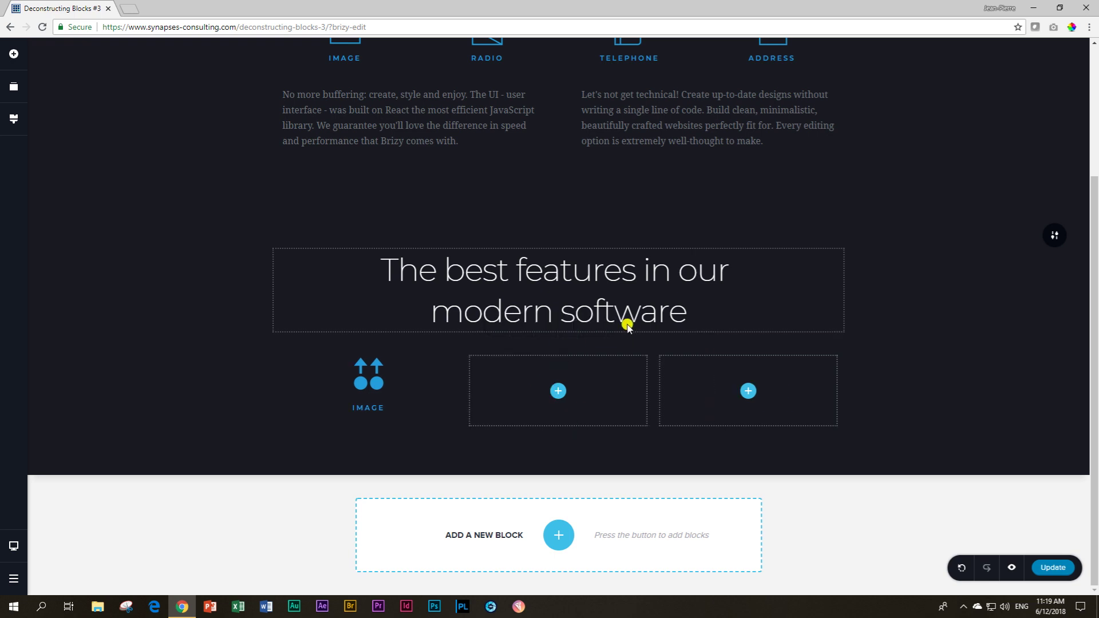
left_click(651, 351)
left_click(713, 325)
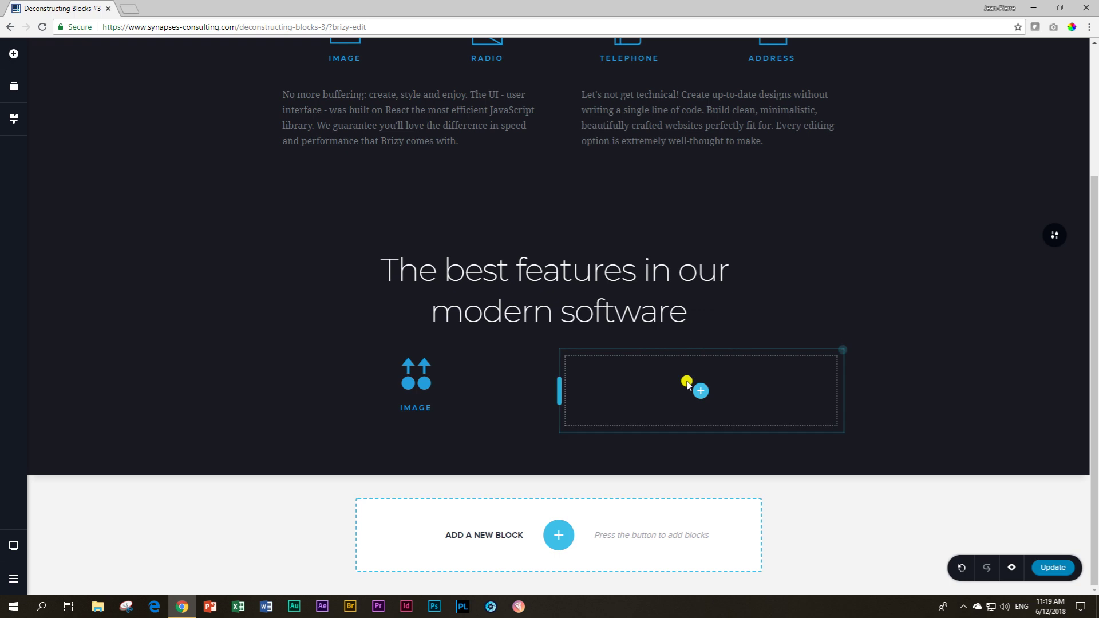
left_click(843, 350)
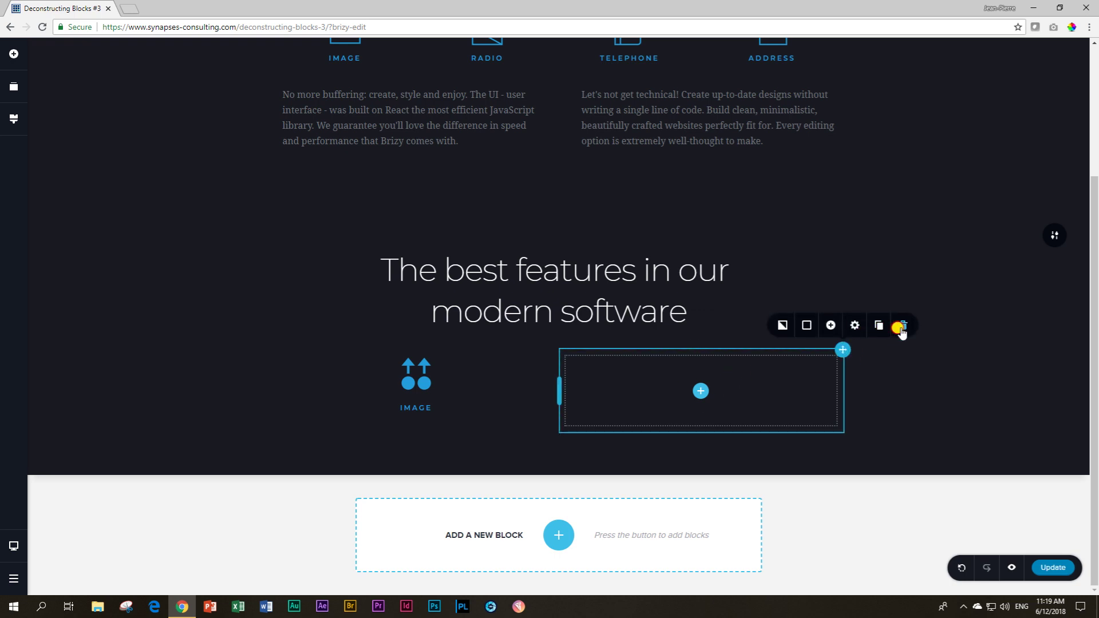
left_click(901, 330)
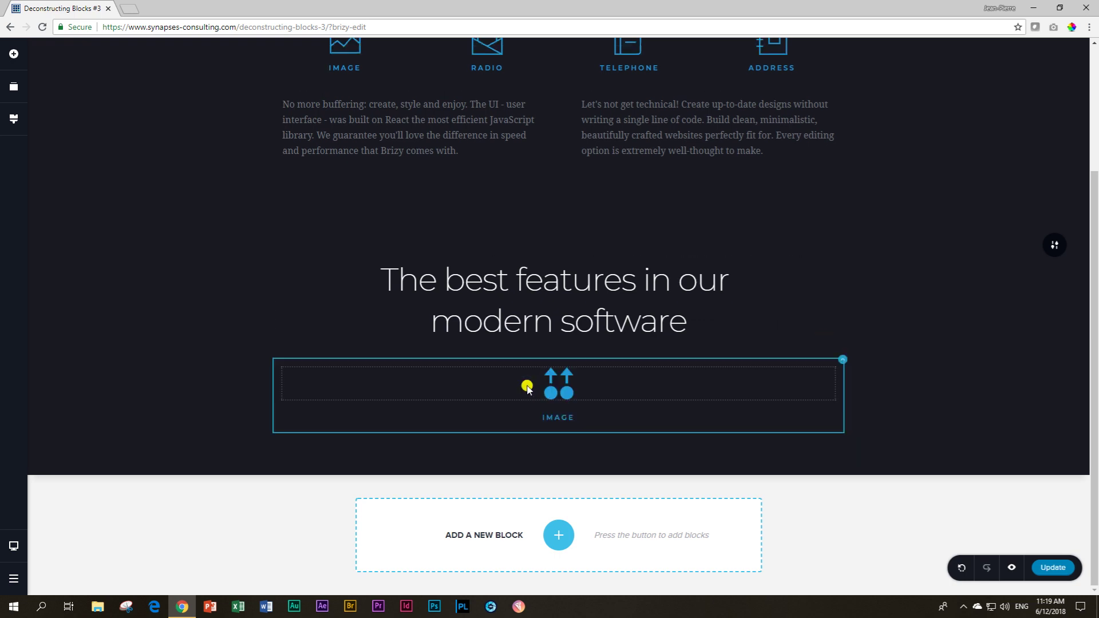
Step: Duplicate the IMAGE icon column three times to make four matching columns
left_click(842, 361)
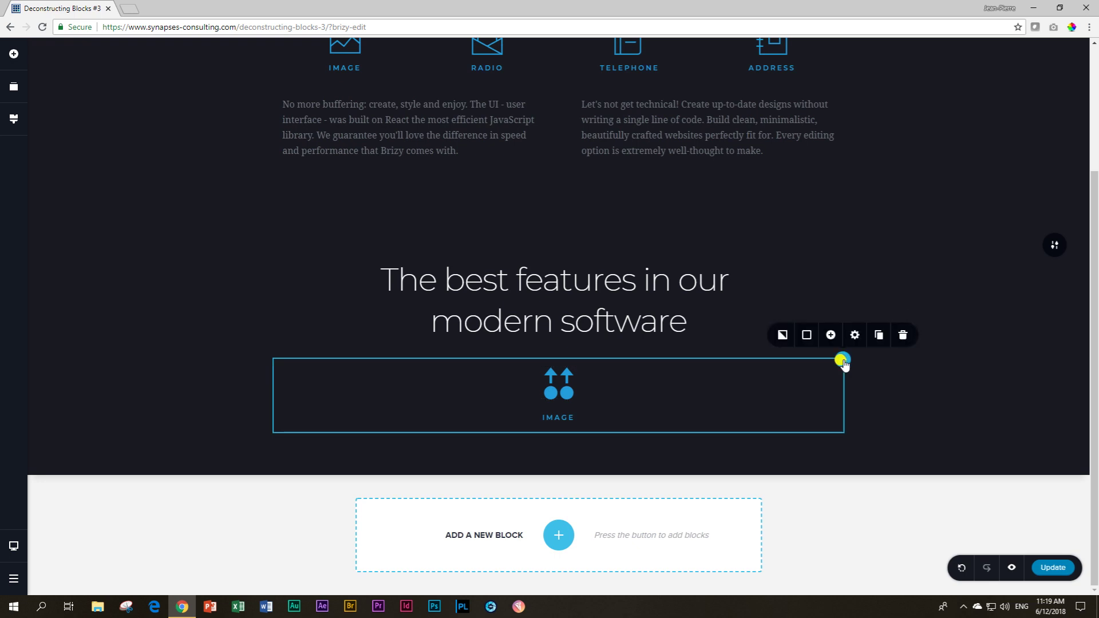
left_click(877, 337)
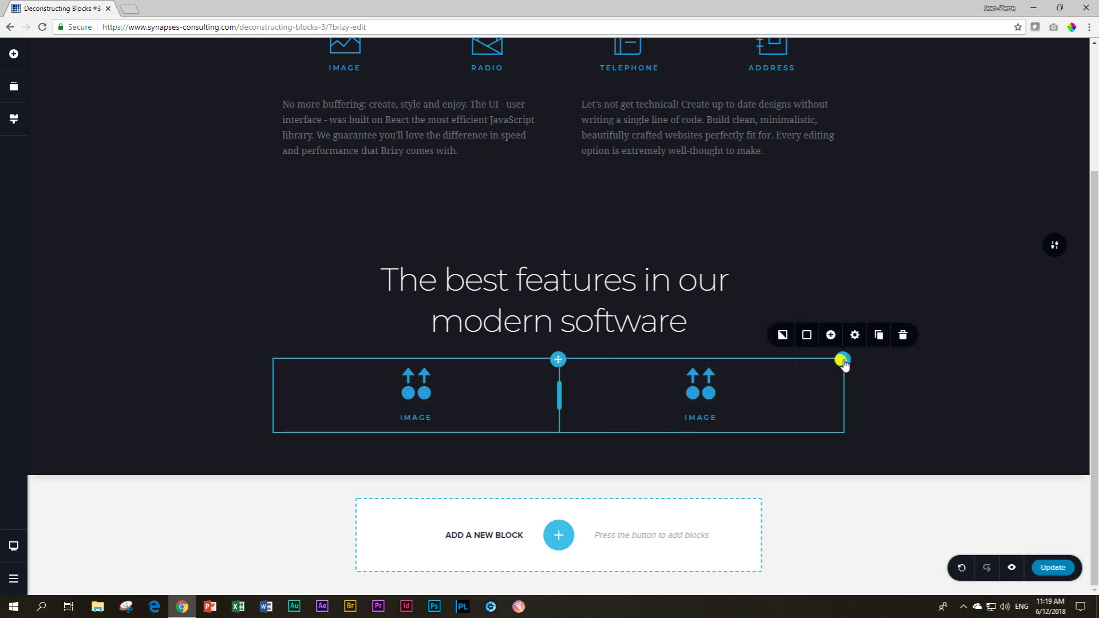
left_click(878, 337)
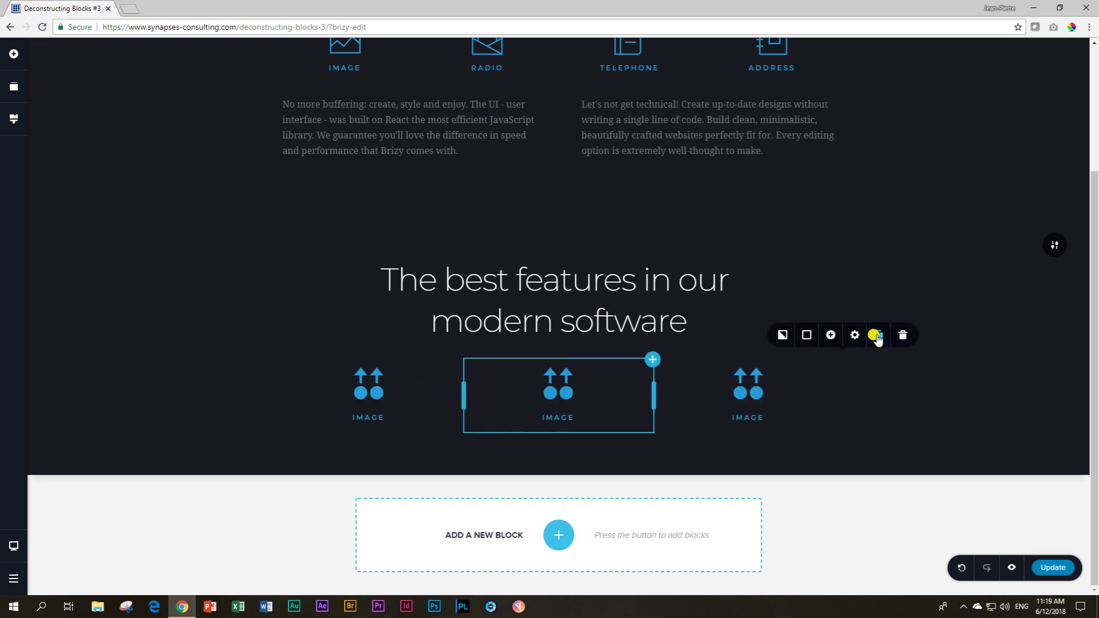
left_click(878, 337)
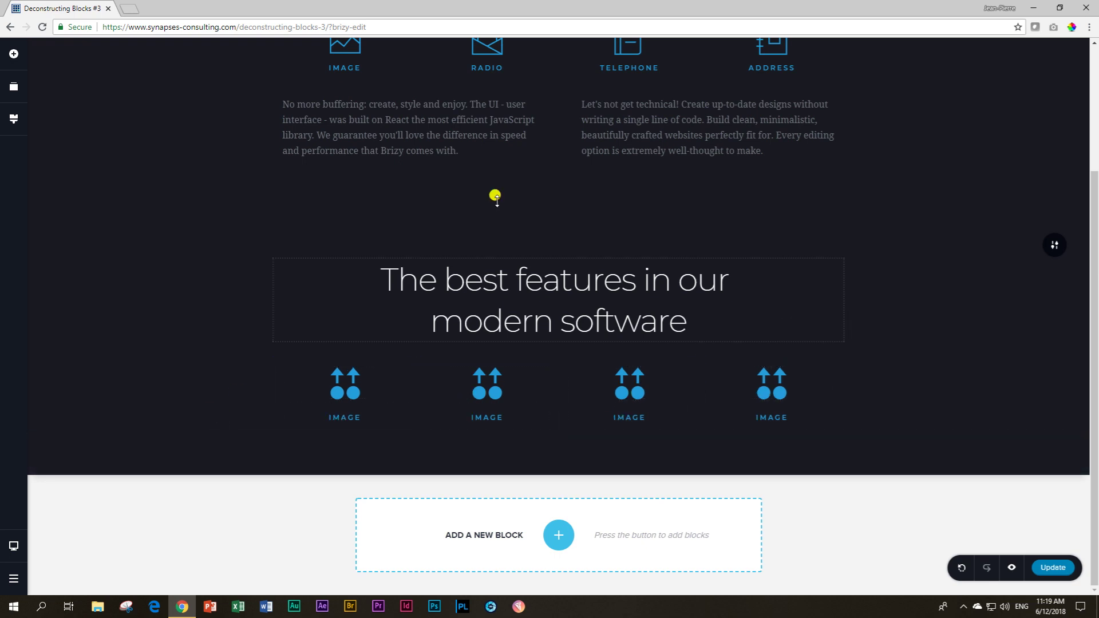
Step: Replace the second and third columns' icons with a book and a document glyph
left_click(487, 380)
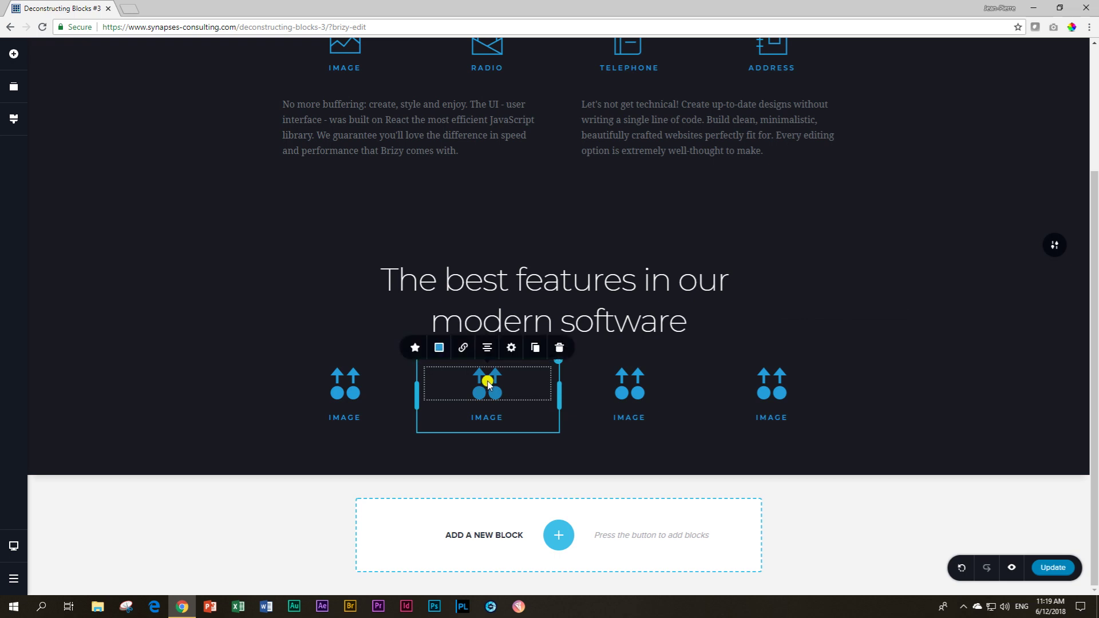
left_click(408, 350)
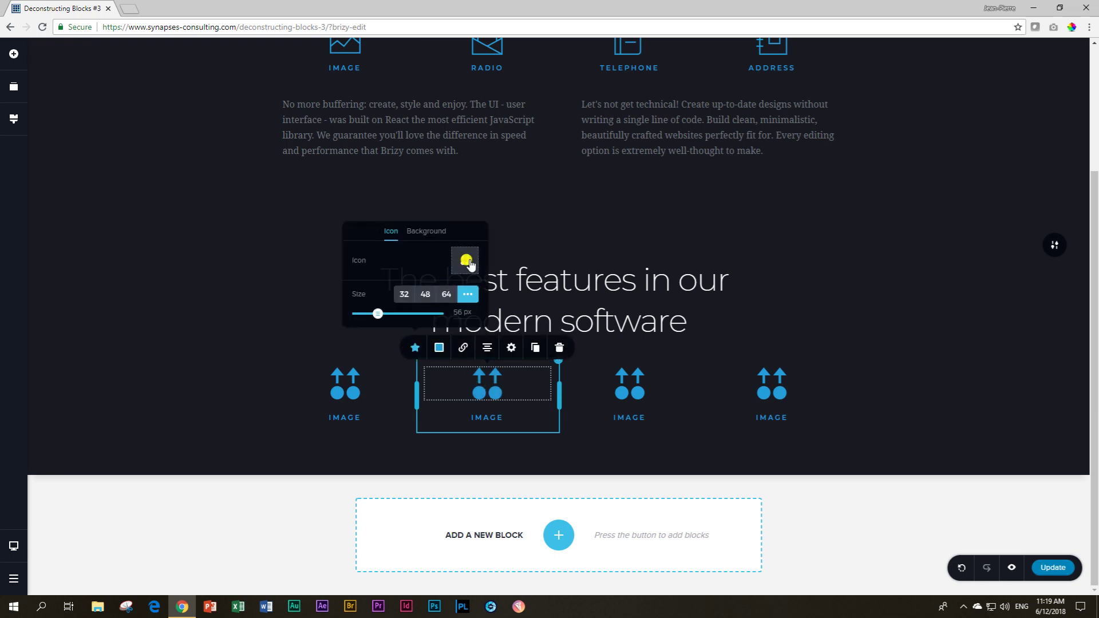
left_click(466, 263)
left_click(605, 292)
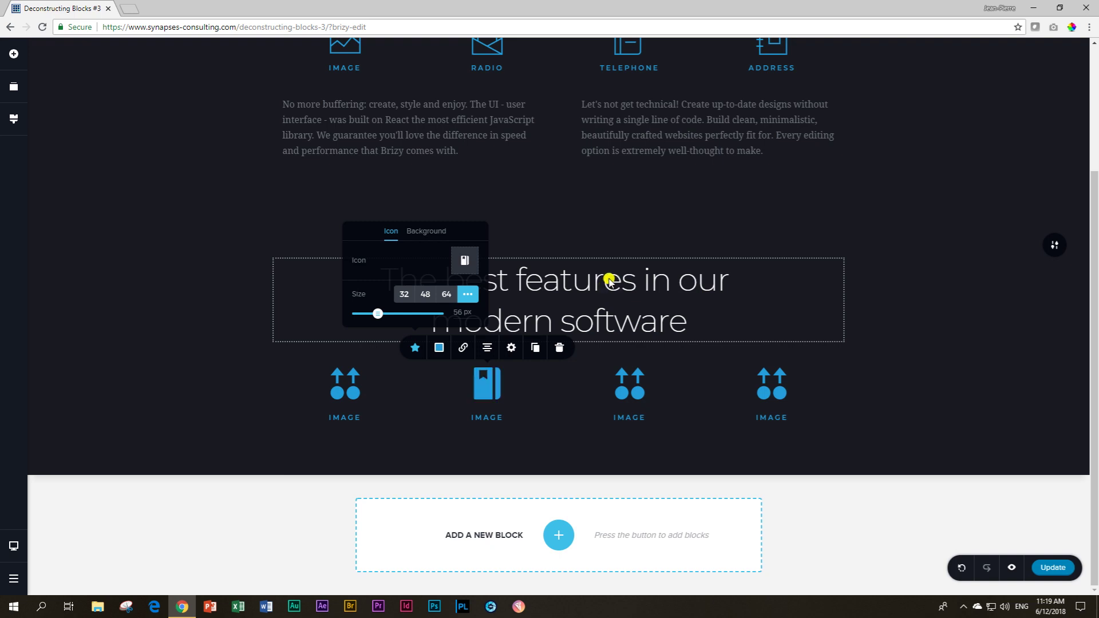
left_click(633, 382)
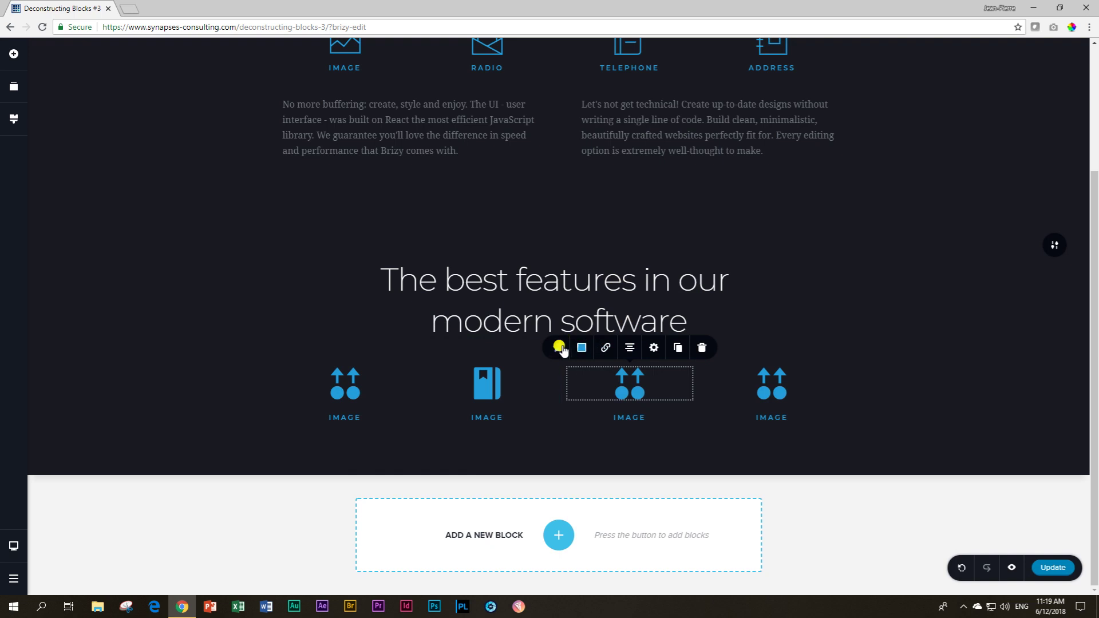
left_click(561, 348)
left_click(602, 260)
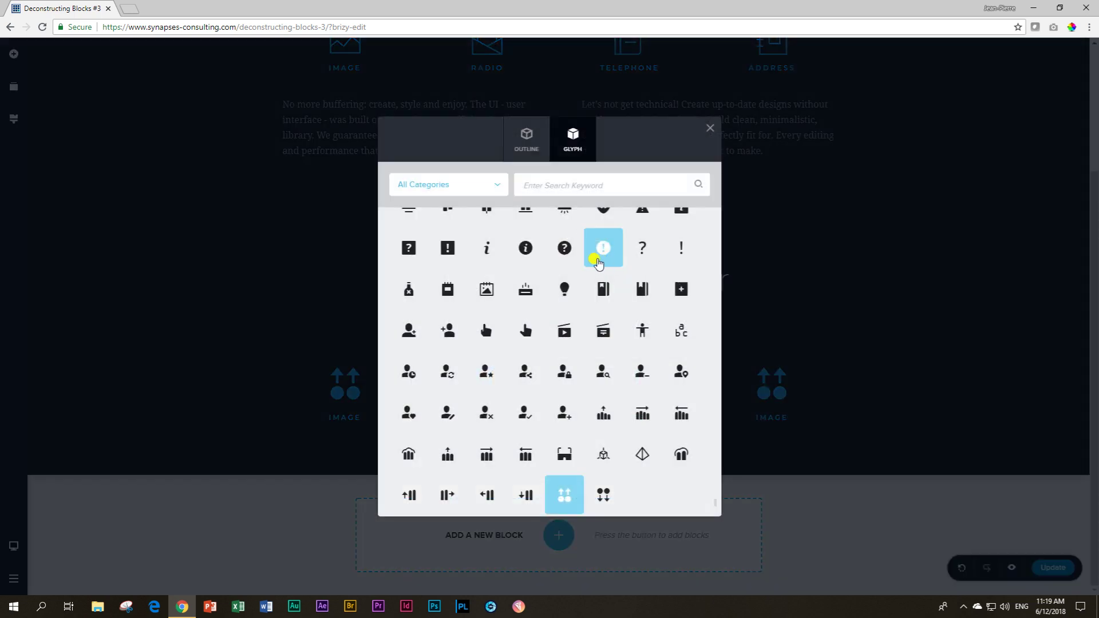
scroll(664, 263, "up", 4)
left_click(633, 230)
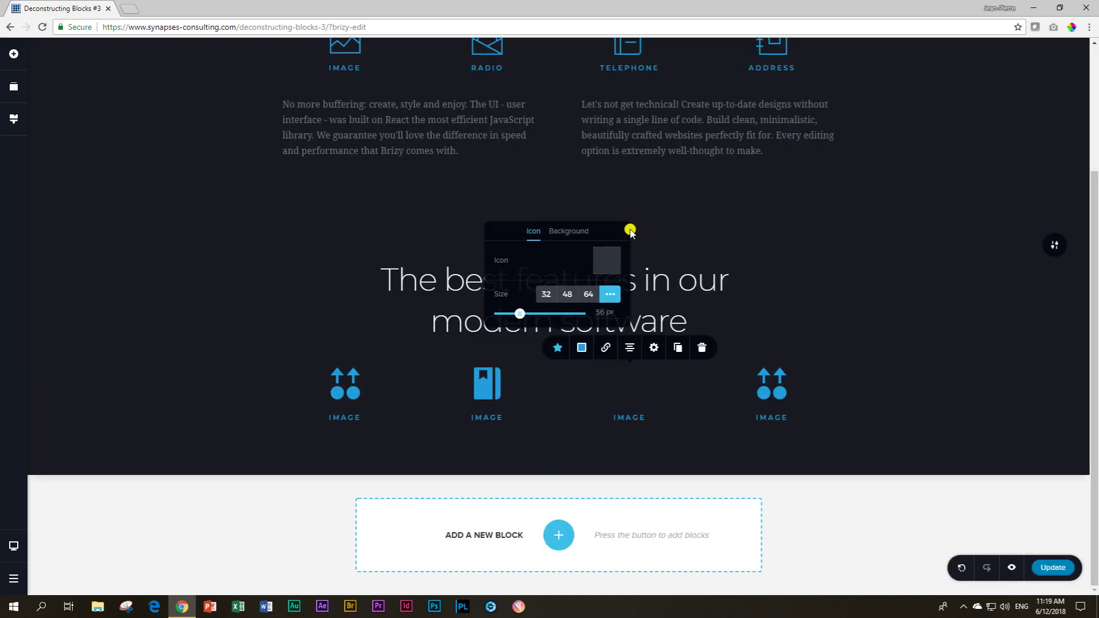
Step: Give the fourth column a bell glyph from the Travel category
left_click(782, 394)
left_click(700, 347)
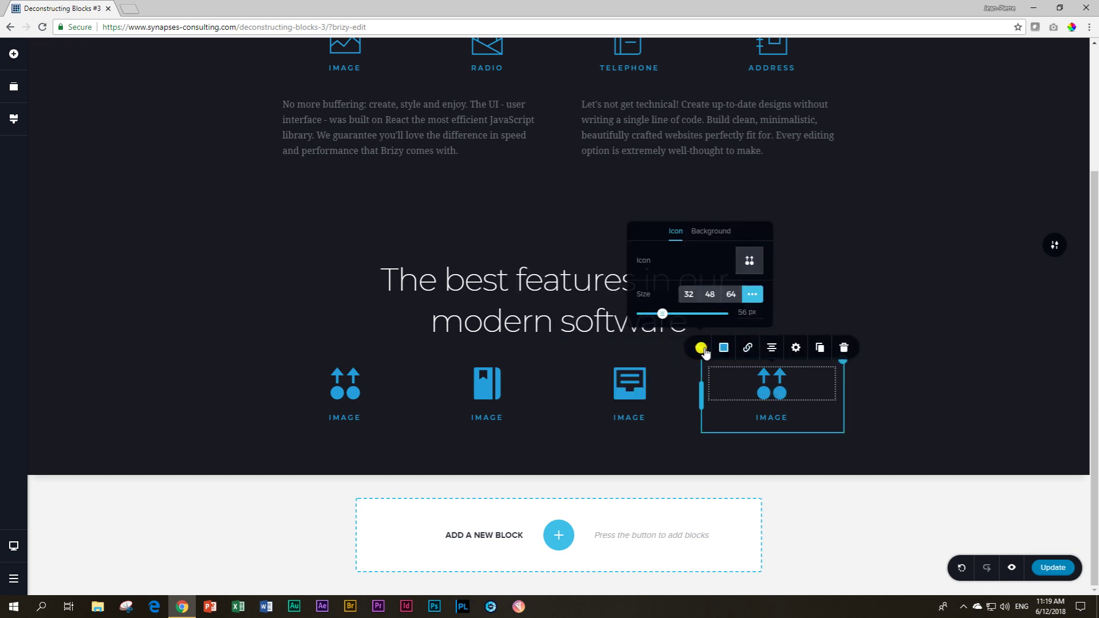
left_click(751, 263)
scroll(607, 342, "down", 3)
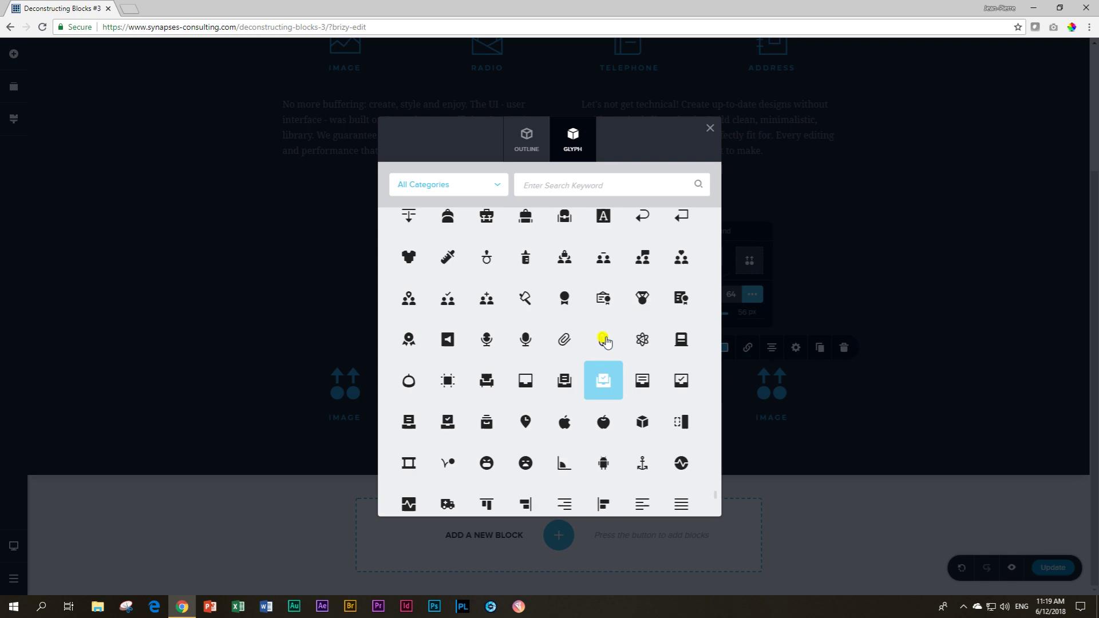
scroll(607, 342, "up", 3)
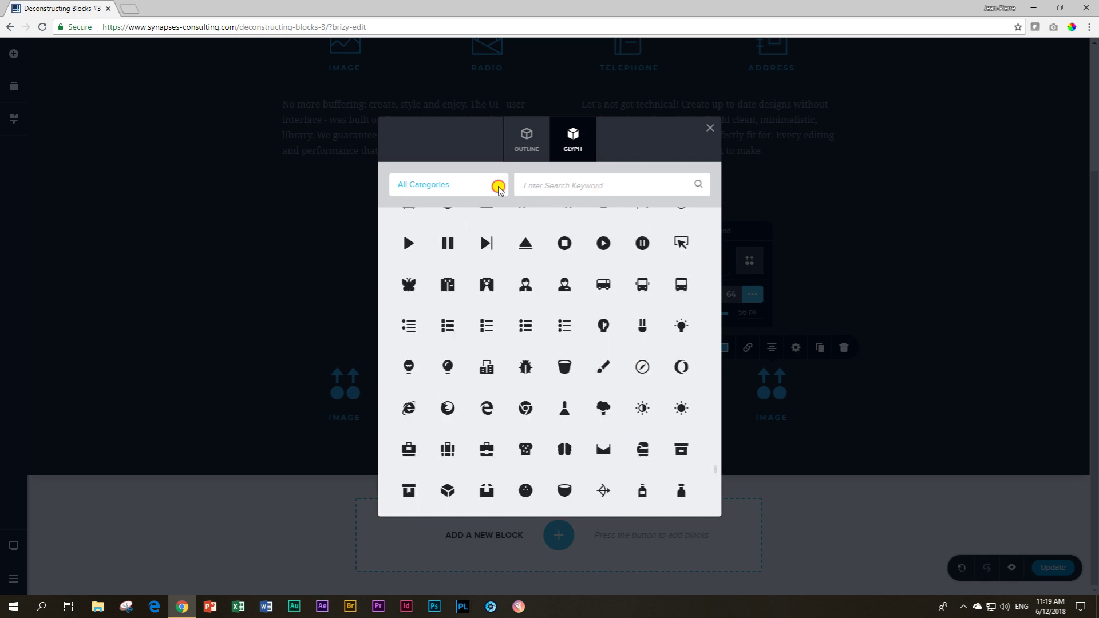
left_click(498, 186)
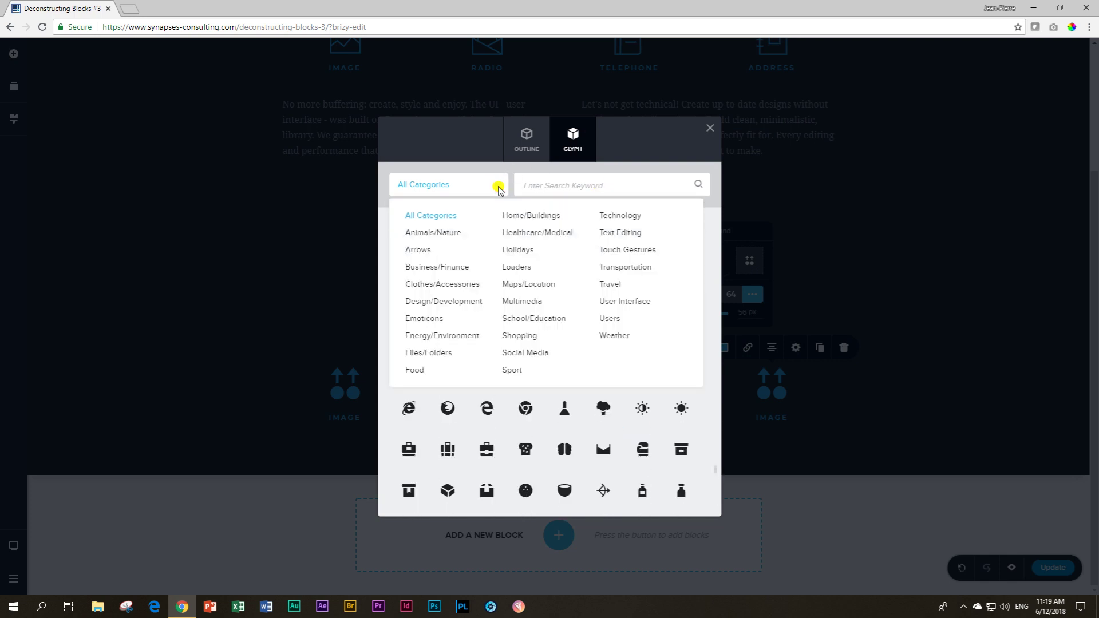
left_click(602, 287)
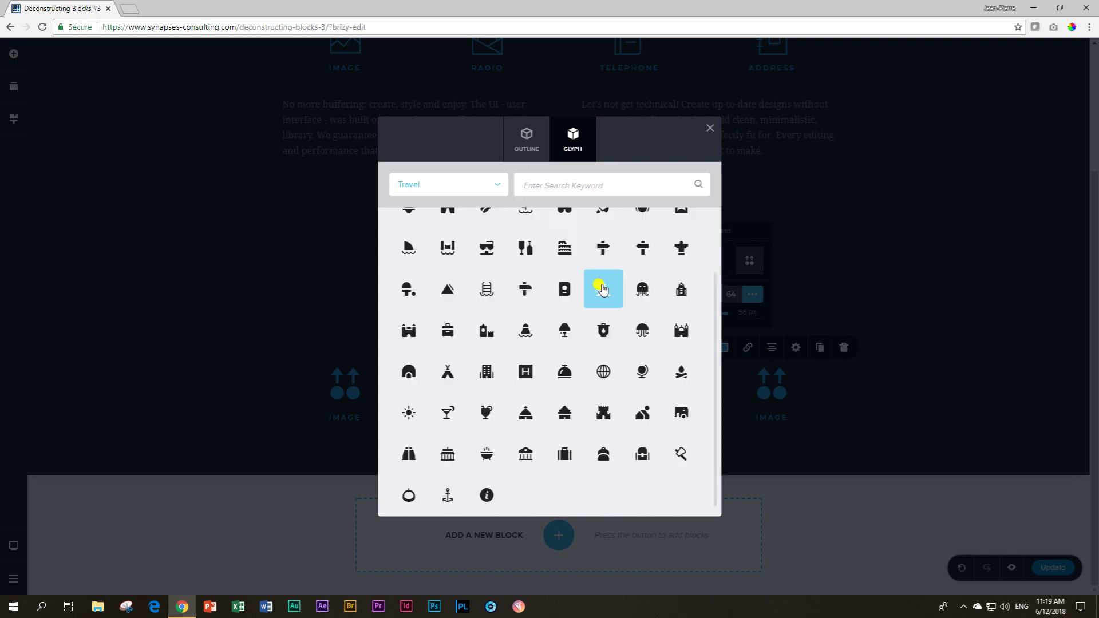
left_click(530, 337)
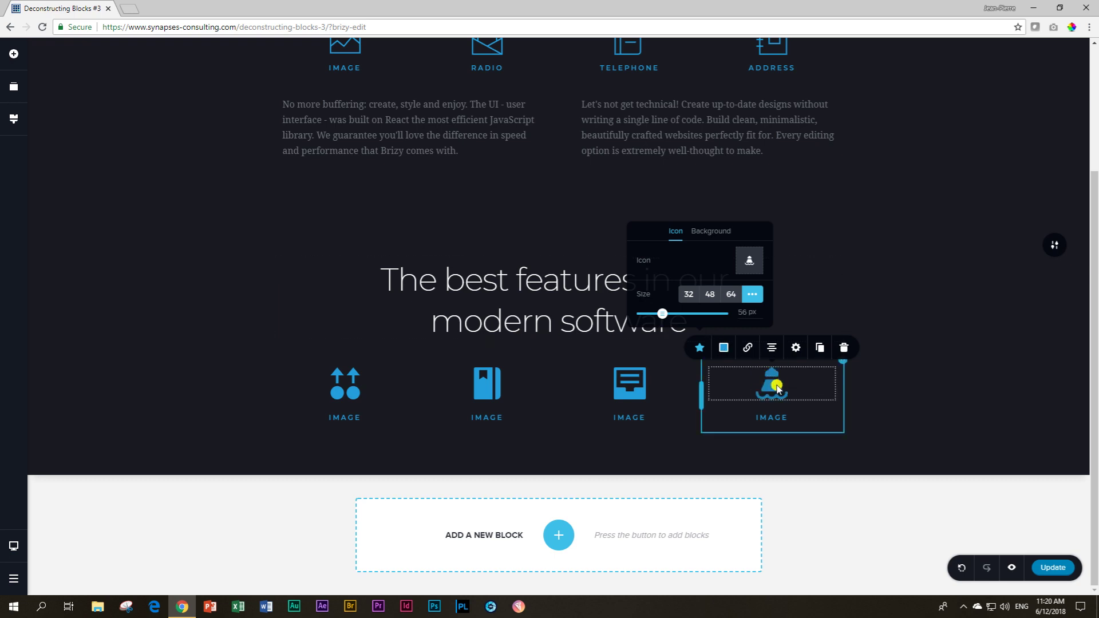
left_click(904, 360)
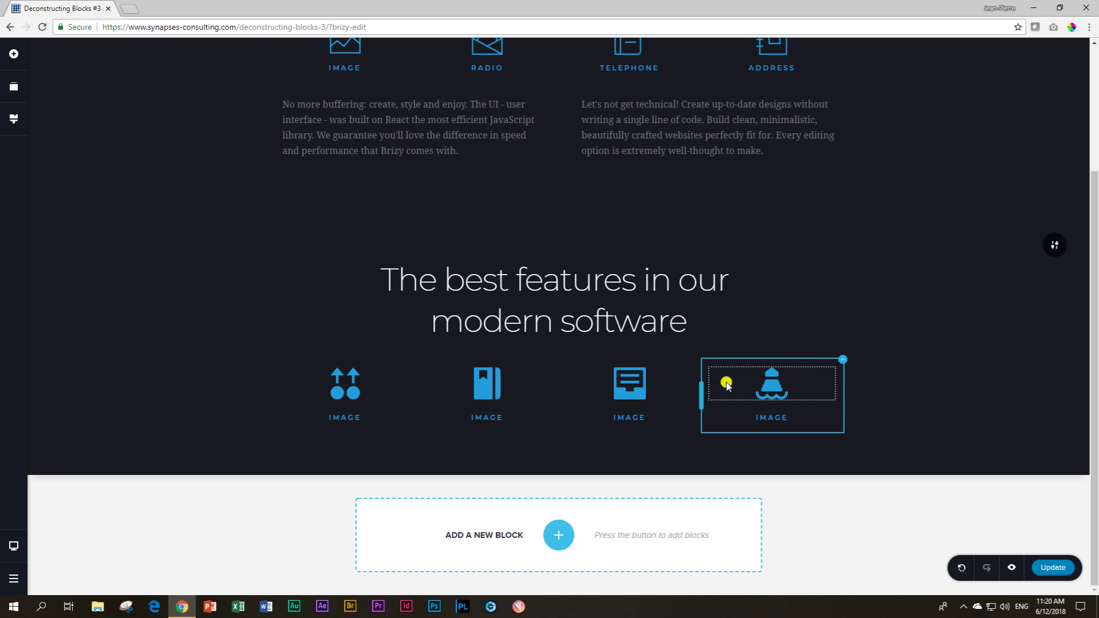
left_click(772, 386)
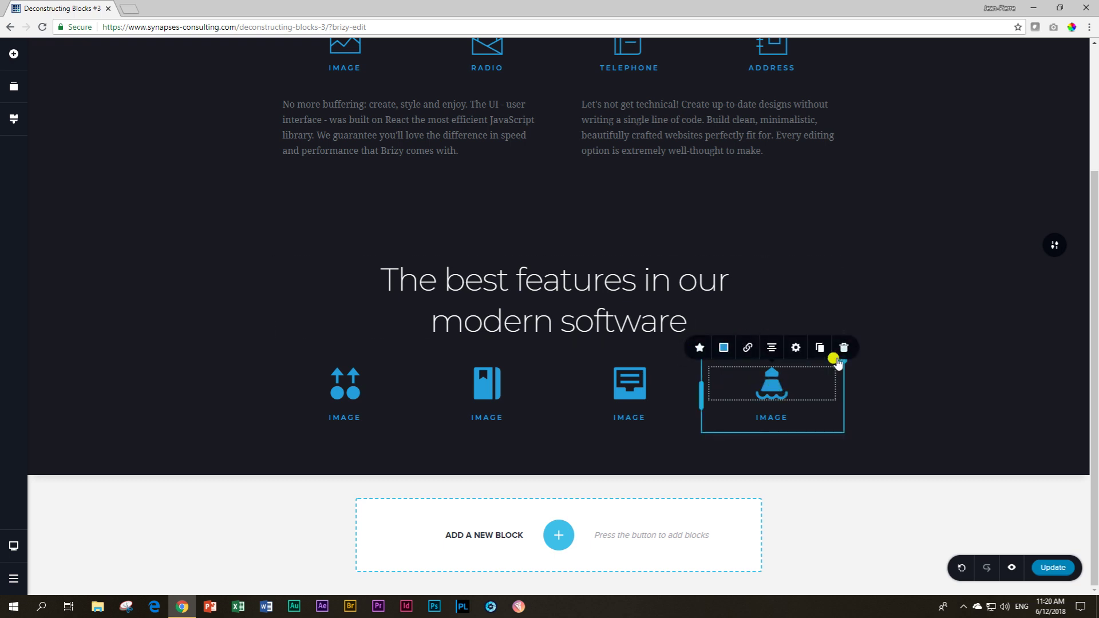
left_click(909, 368)
scroll(910, 368, "up", 3)
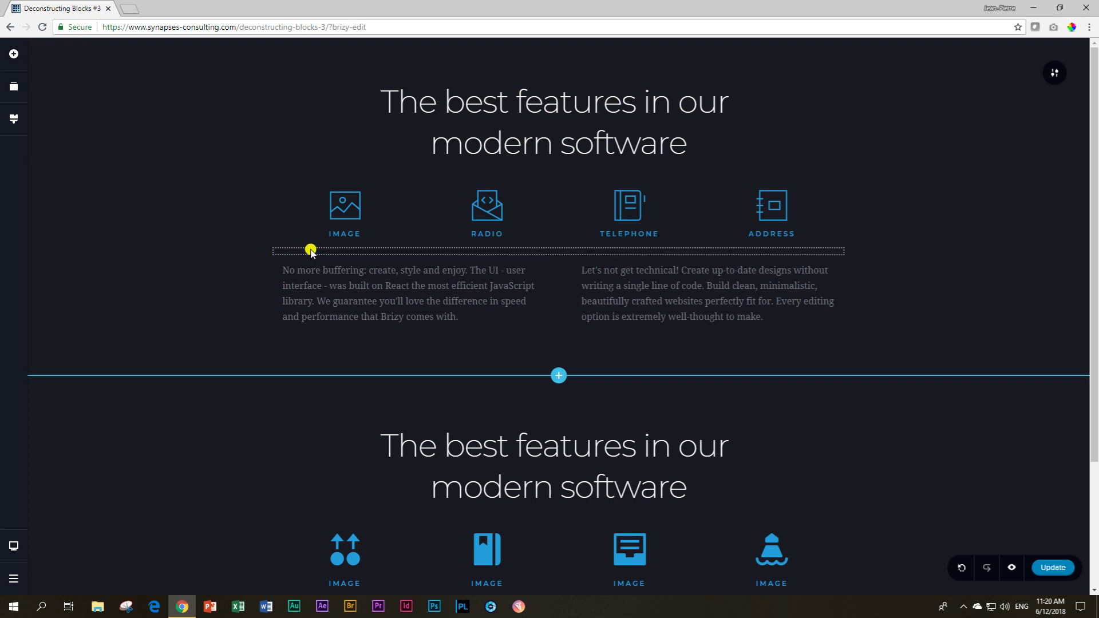
mouse_move(356, 250)
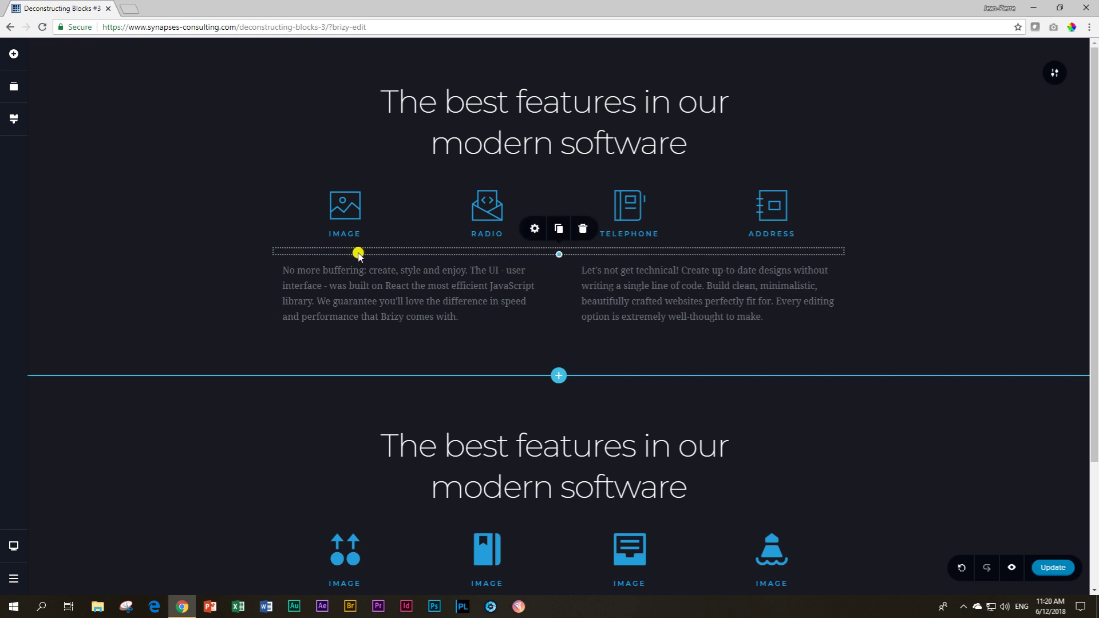
left_click(534, 229)
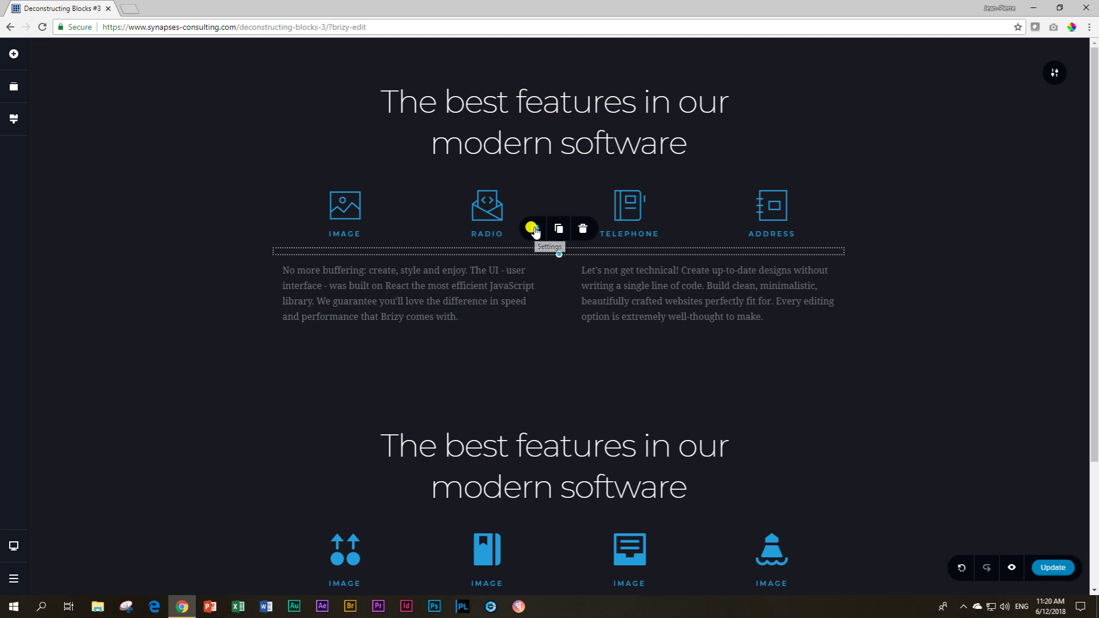
scroll(132, 349, "down", 2)
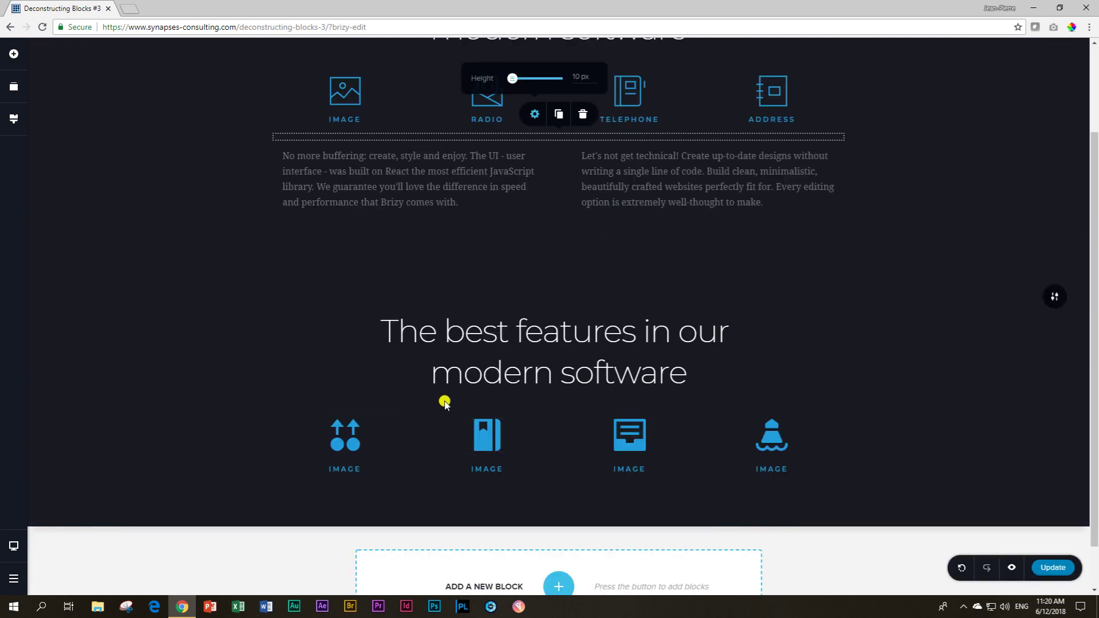
left_click(447, 406)
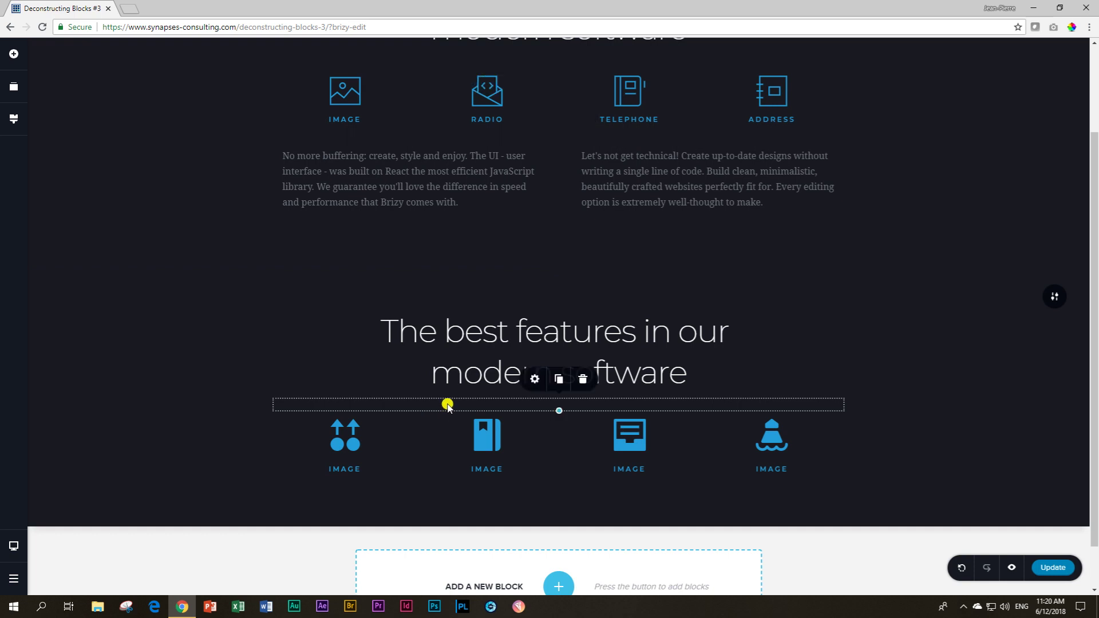
Step: Copy the heading's spacer below the icon row and change its height from 20 to 10 px
left_click(558, 380)
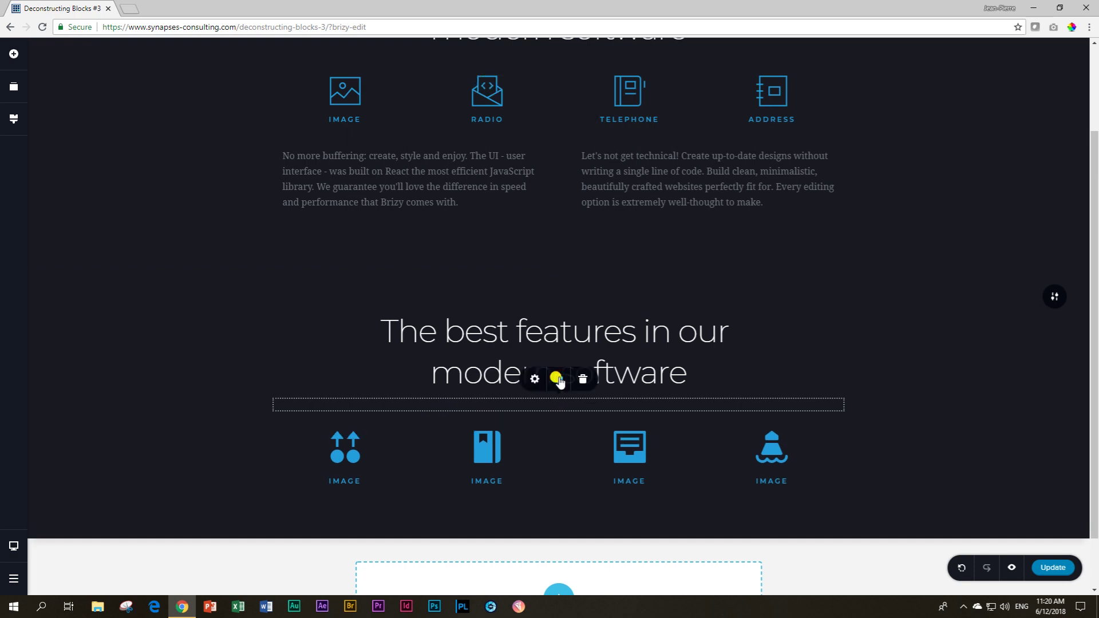
scroll(560, 382, "down", 1)
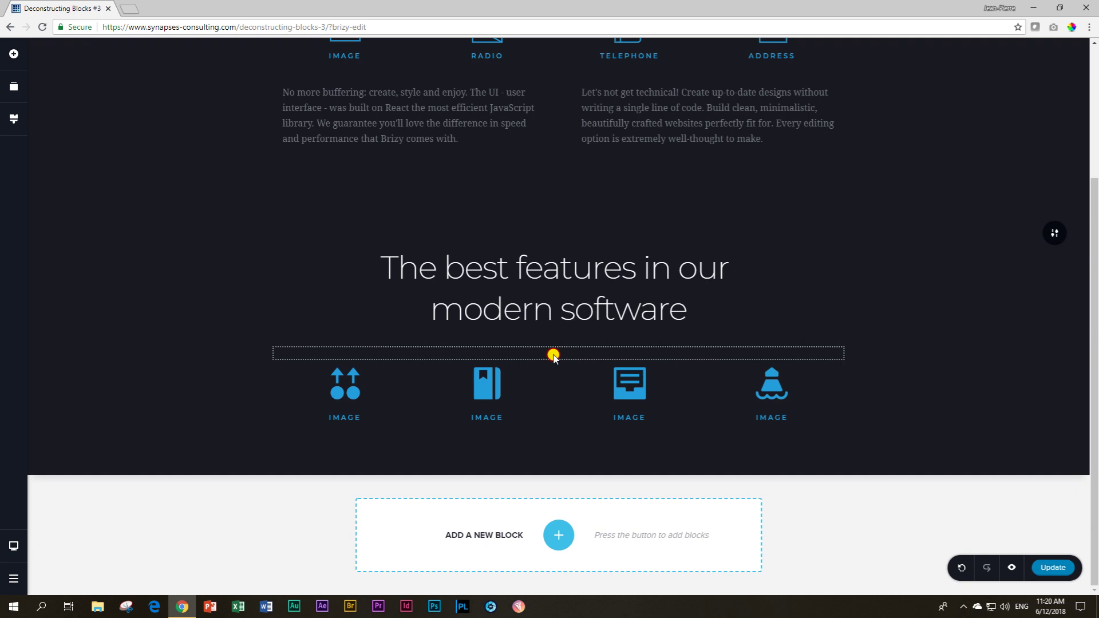
left_click_drag(553, 356, 549, 445)
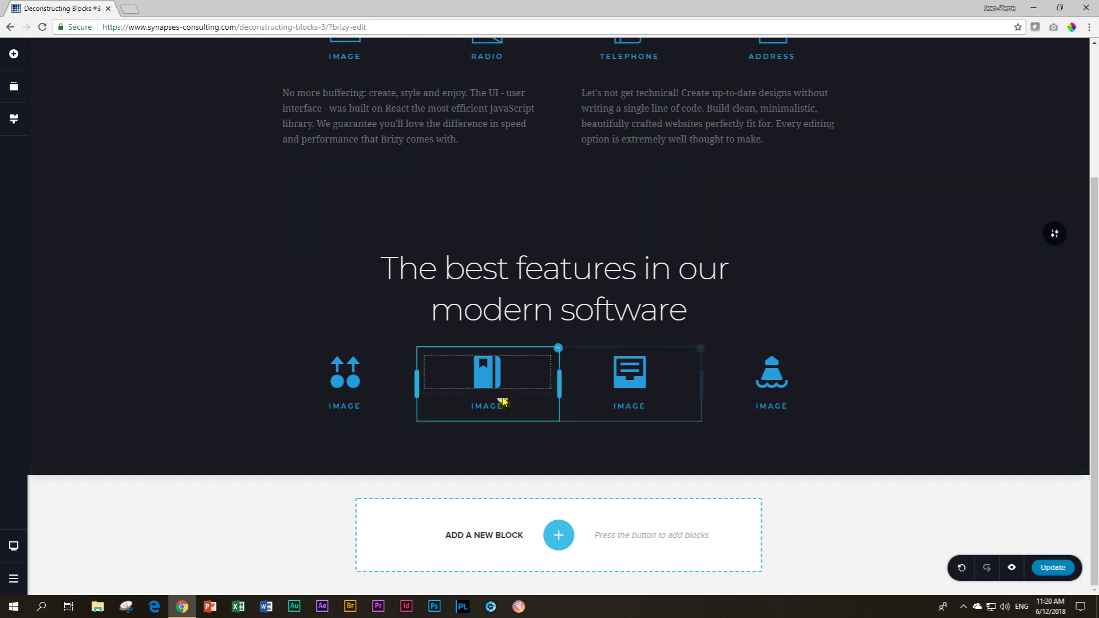
left_click(526, 428)
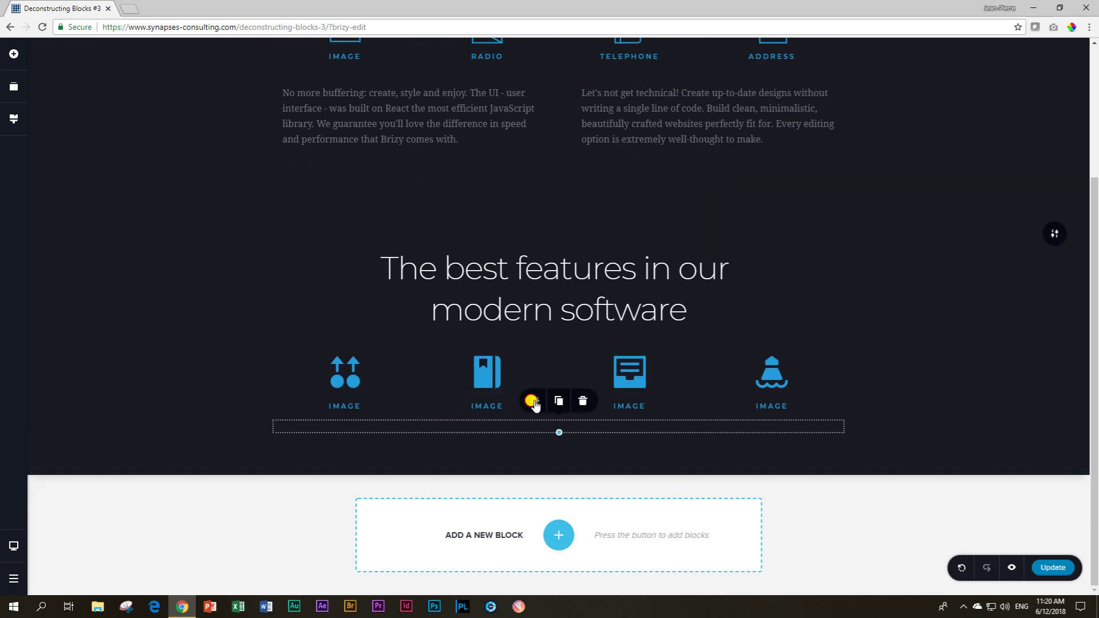
left_click(533, 401)
double_click(577, 364)
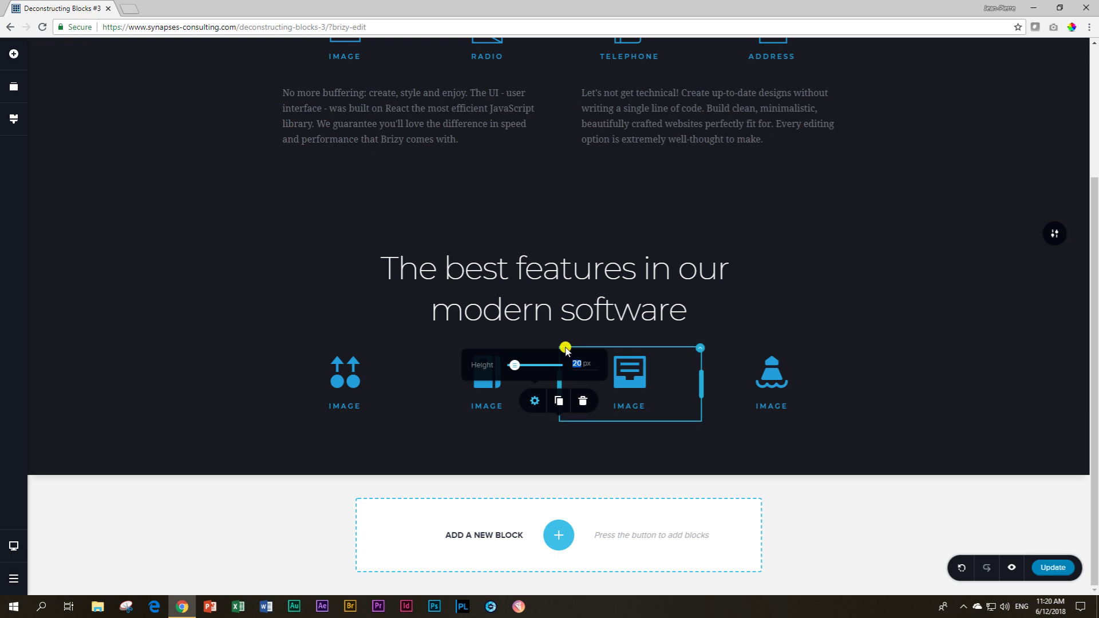
type("10")
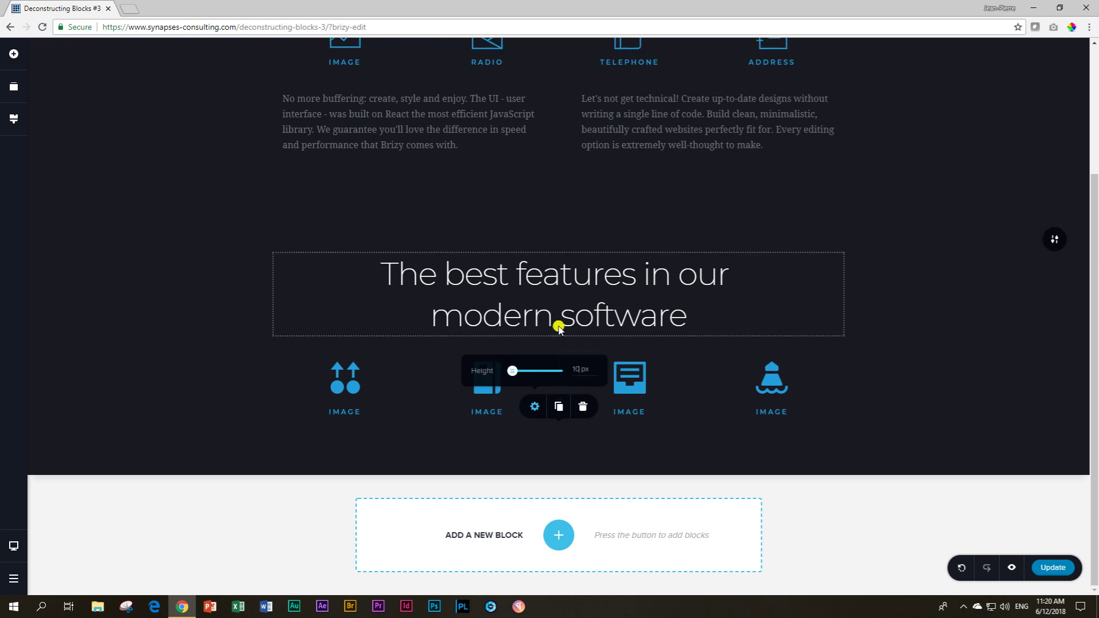
left_click(916, 324)
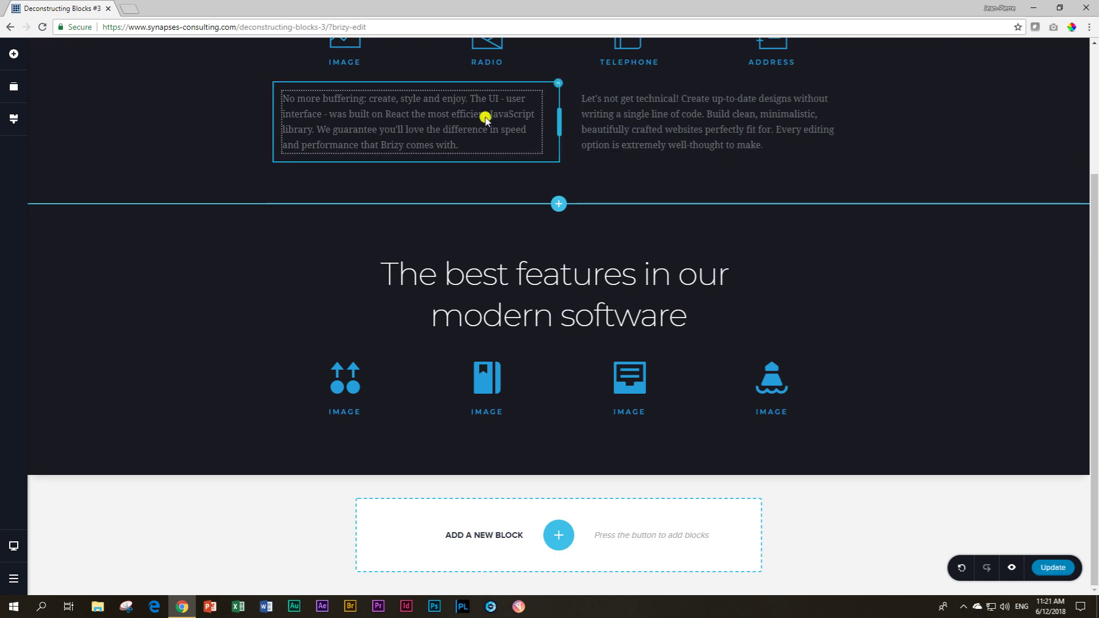
Step: Add a two-column row below the icons with a Text element in each column
left_click(13, 56)
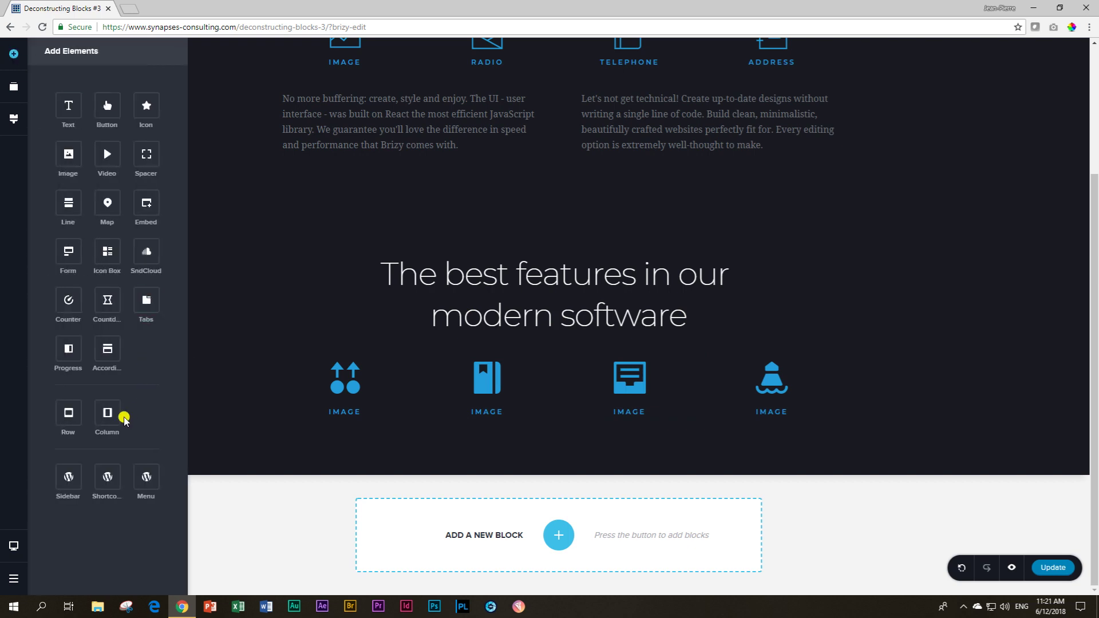
left_click_drag(107, 414, 277, 441)
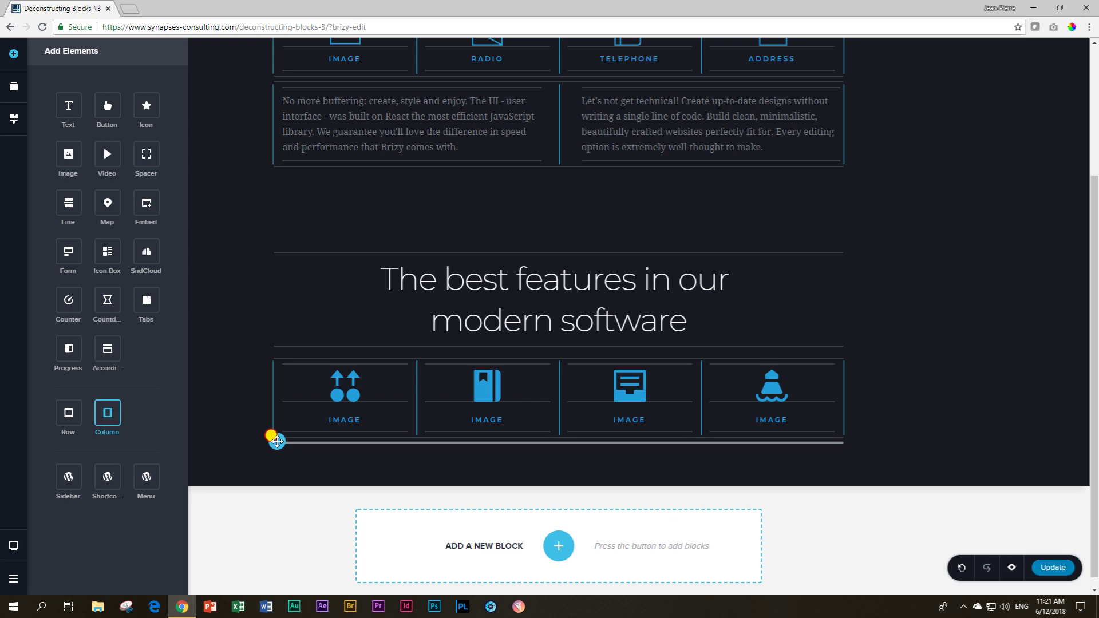
left_click_drag(277, 441, 278, 442)
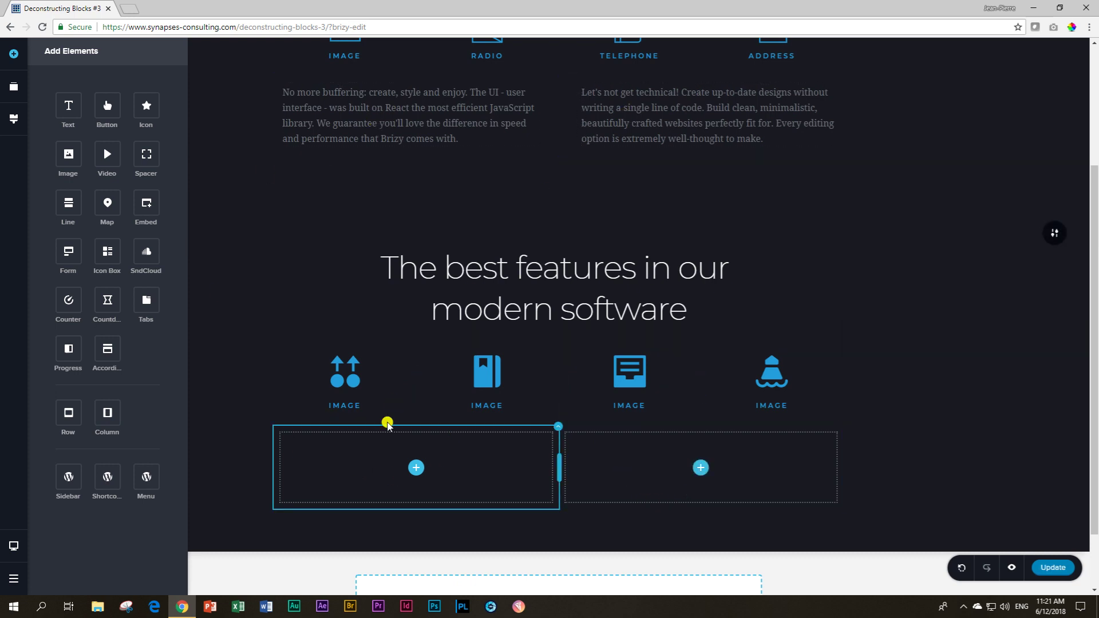
left_click_drag(66, 109, 415, 494)
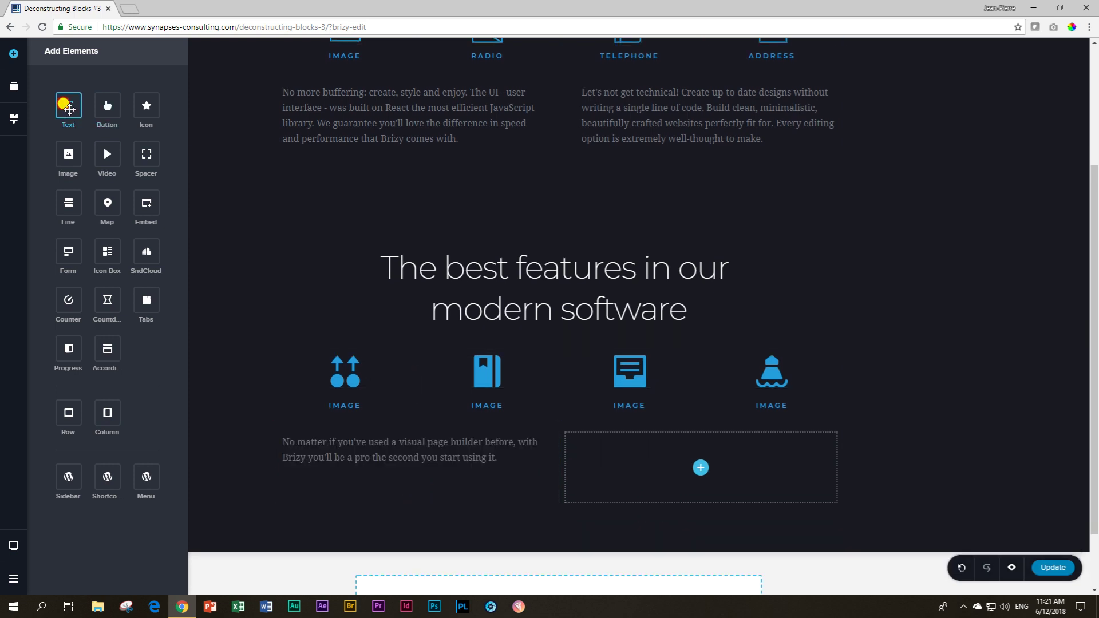
left_click_drag(66, 108, 700, 486)
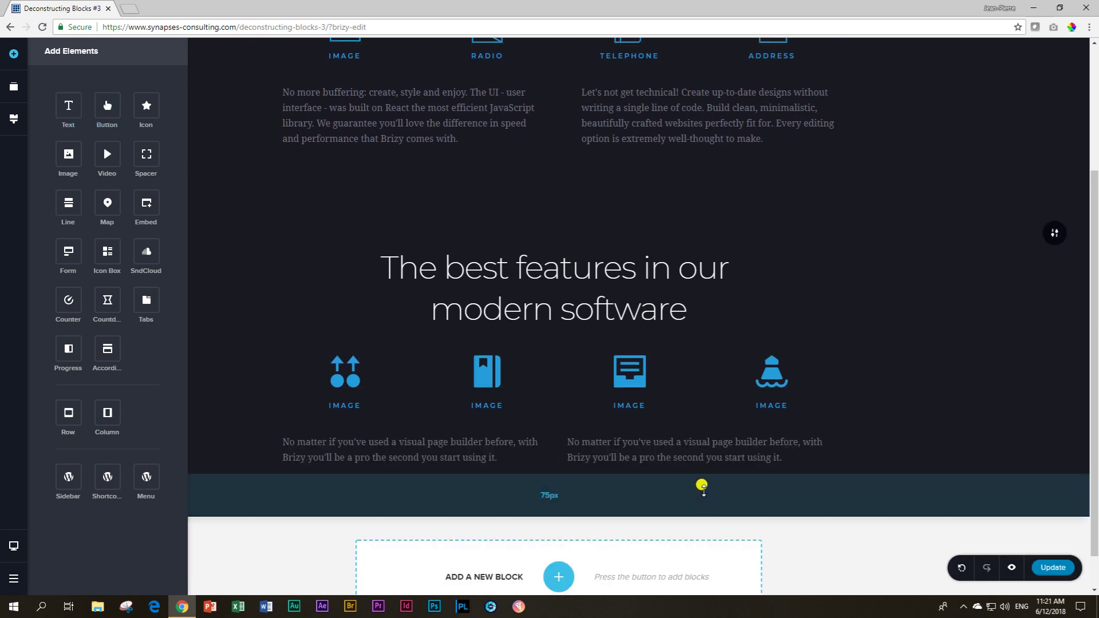
Step: Put the 'No more buffering' paragraph into the left text block
left_click(408, 110)
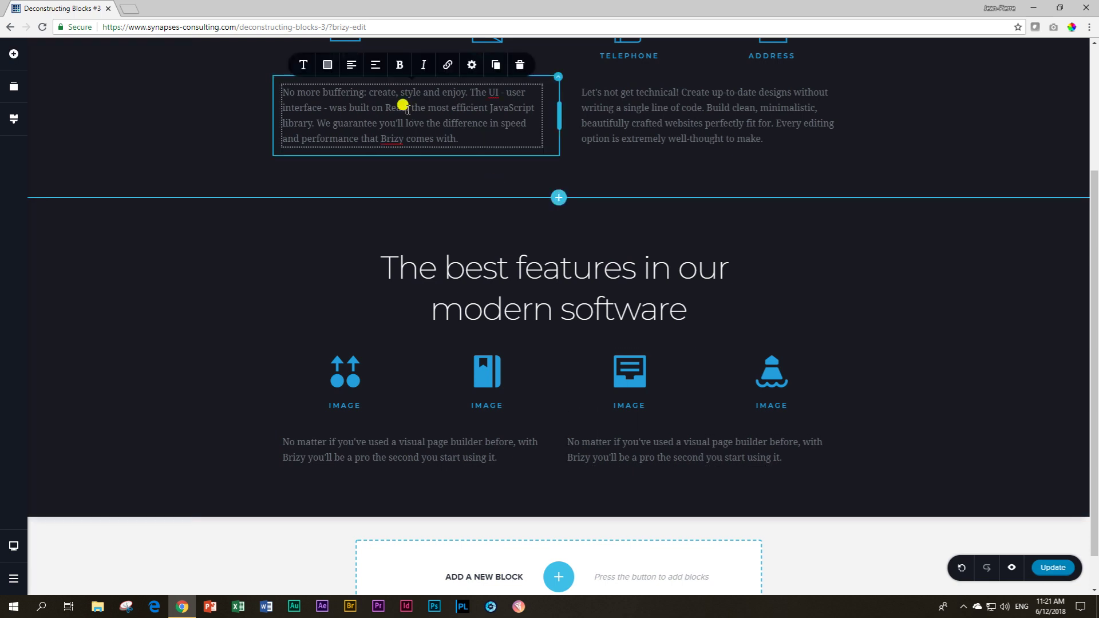
triple_click(407, 109)
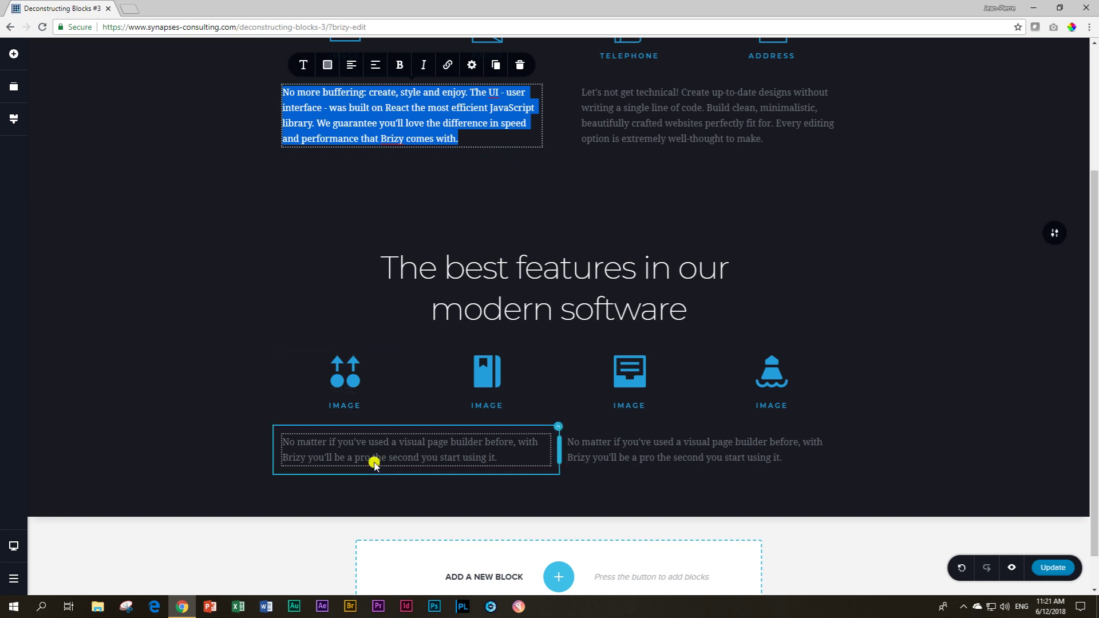
left_click(369, 438)
triple_click(368, 438)
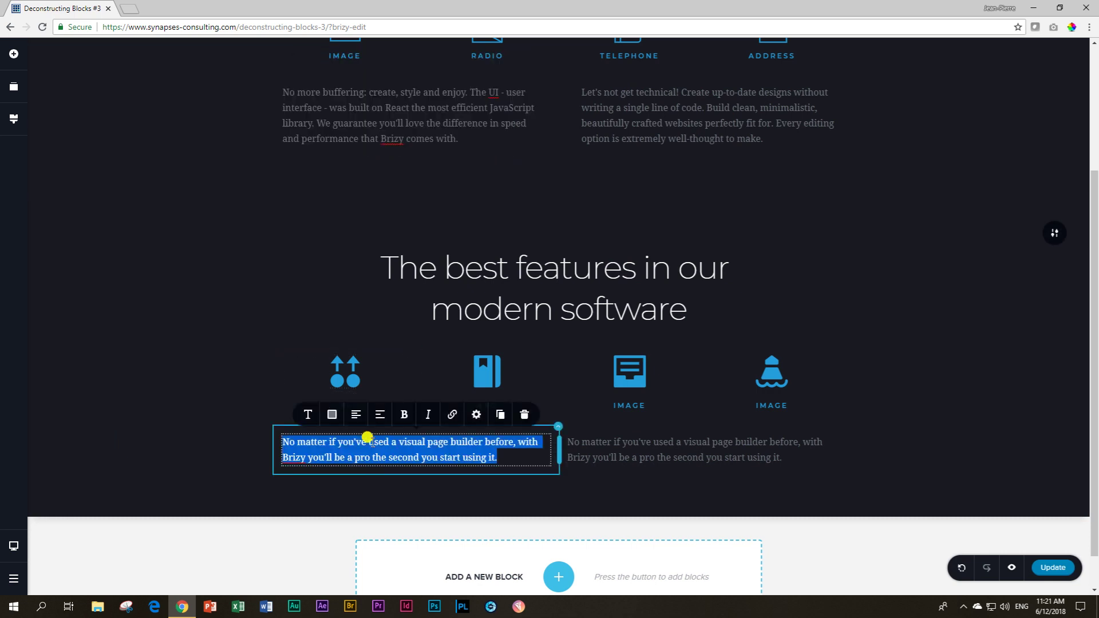
type("No more buffering: create, style and enjoy. The UI - user interface - was built on React the most efficient JavaScript library. We guarantee you'll love the difference in speed and performance that Brizy comes with.")
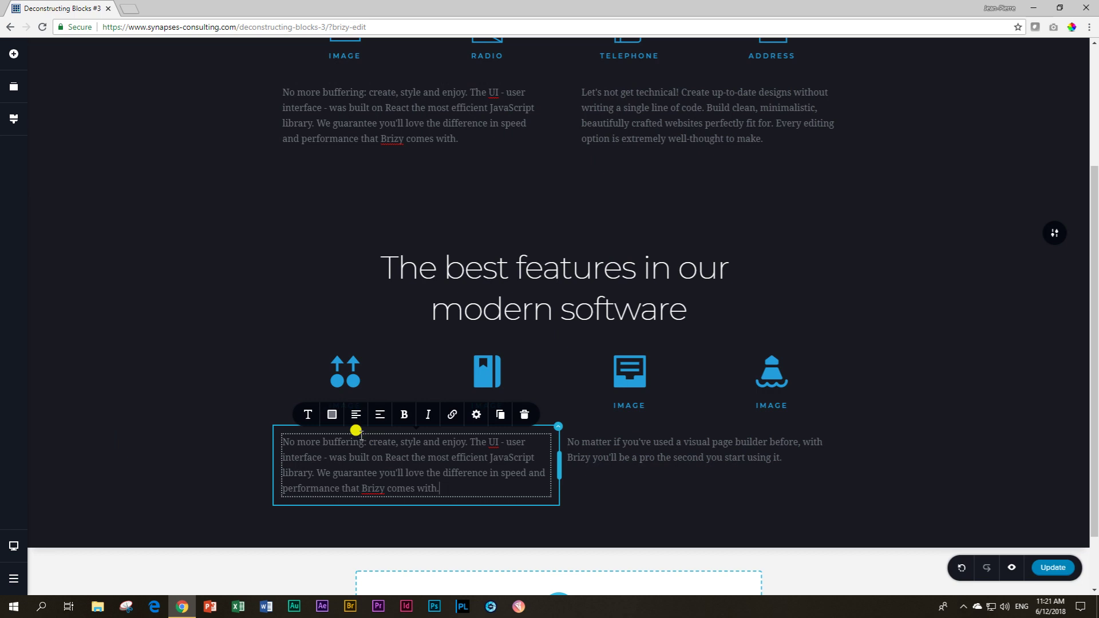
Step: Put the 'Let's not get technical!' paragraph into the right text block
left_click(668, 105)
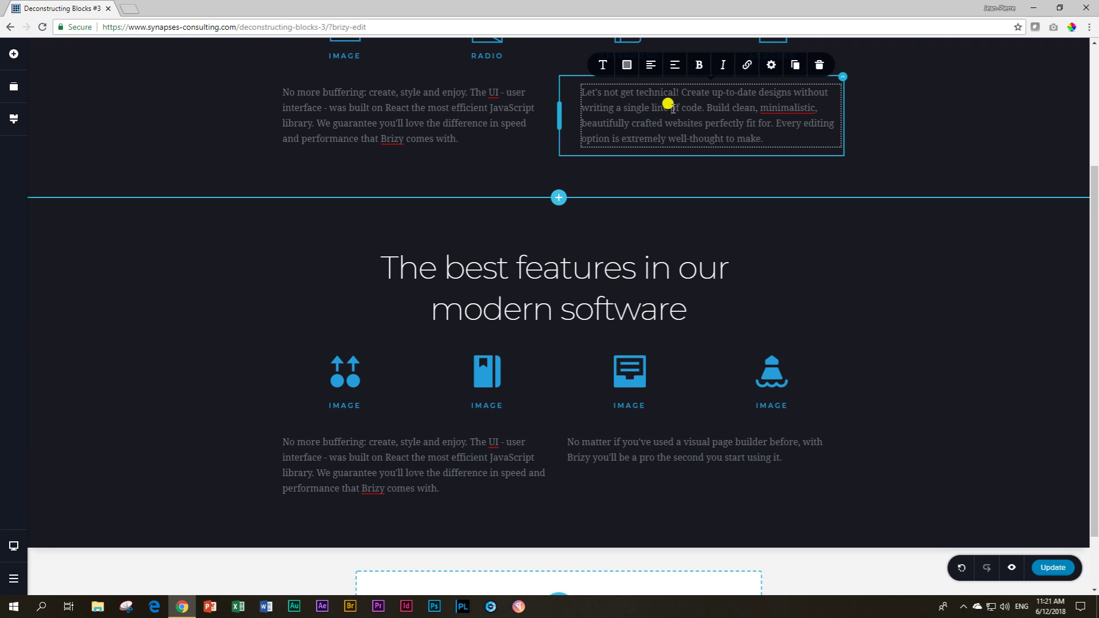
triple_click(668, 104)
key("ctrl+c")
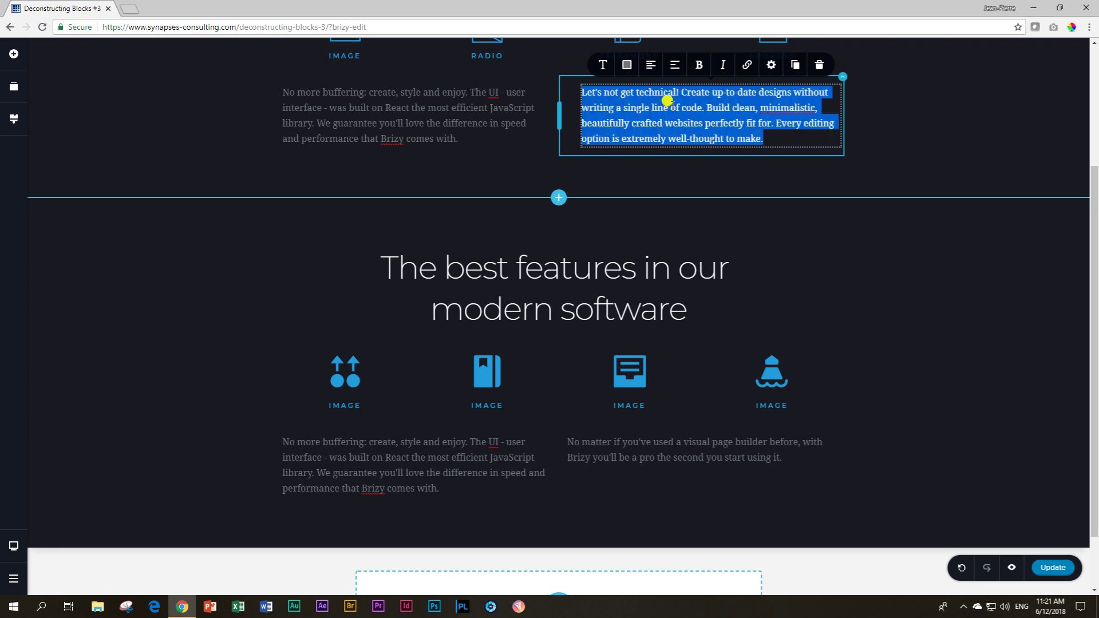
left_click(658, 453)
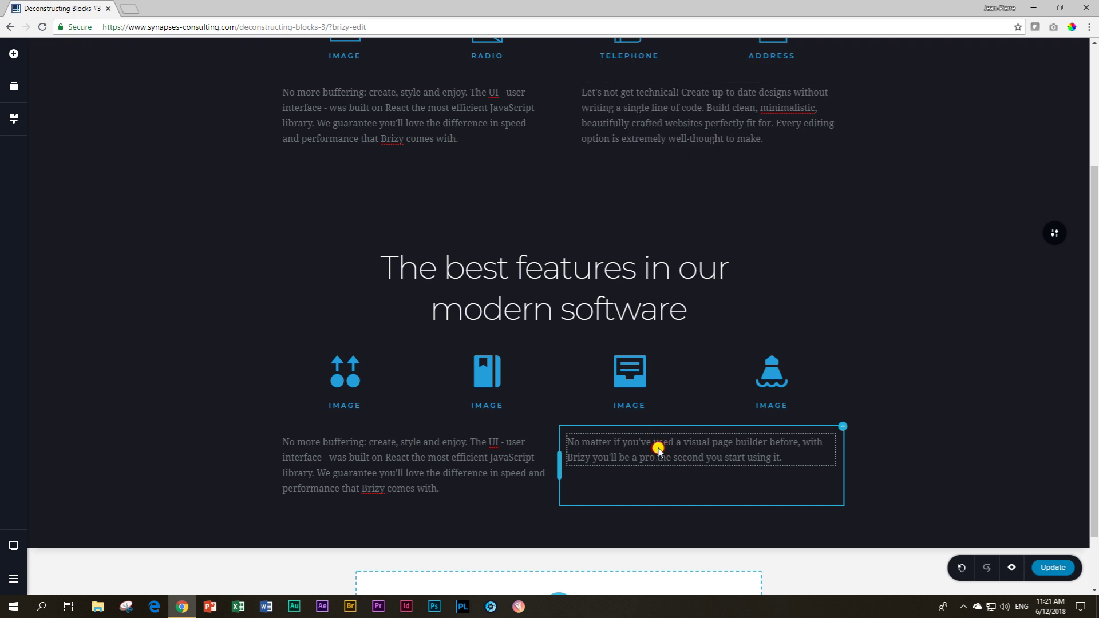
left_click(656, 444)
triple_click(657, 442)
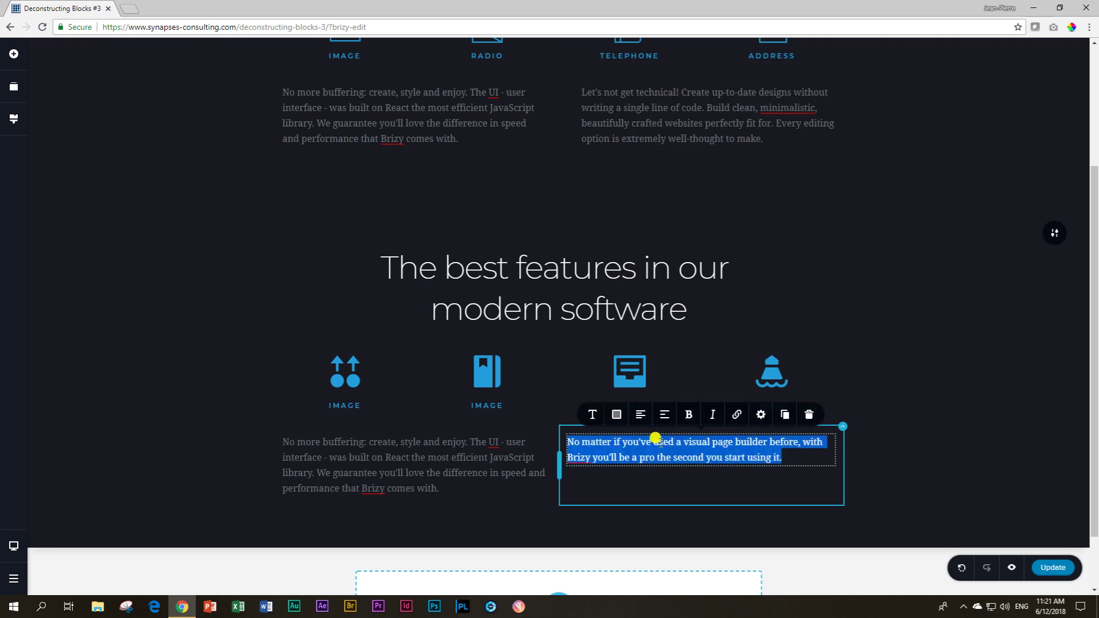
key("ctrl+v")
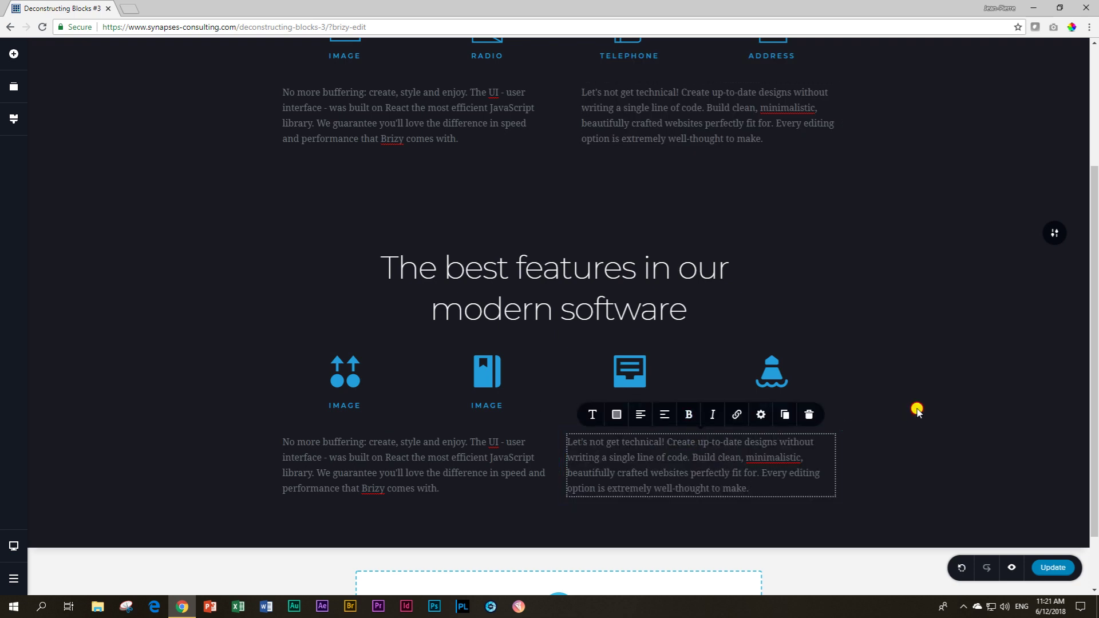
left_click(918, 411)
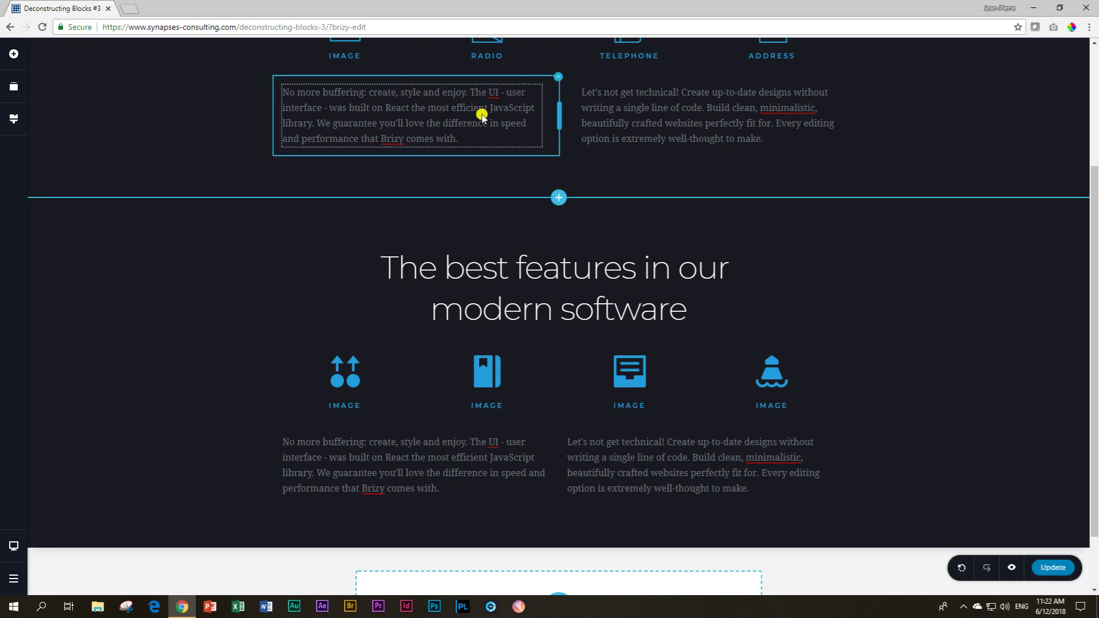
Step: Compare the padding values of the original and new left text columns
scroll(482, 118, "up", 3)
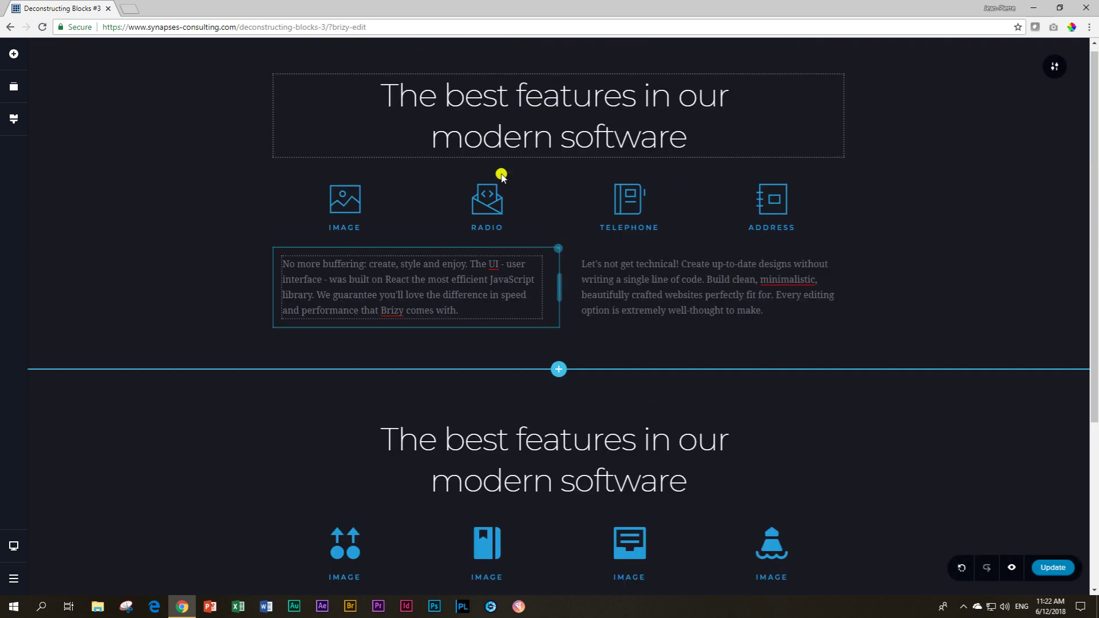
left_click(557, 250)
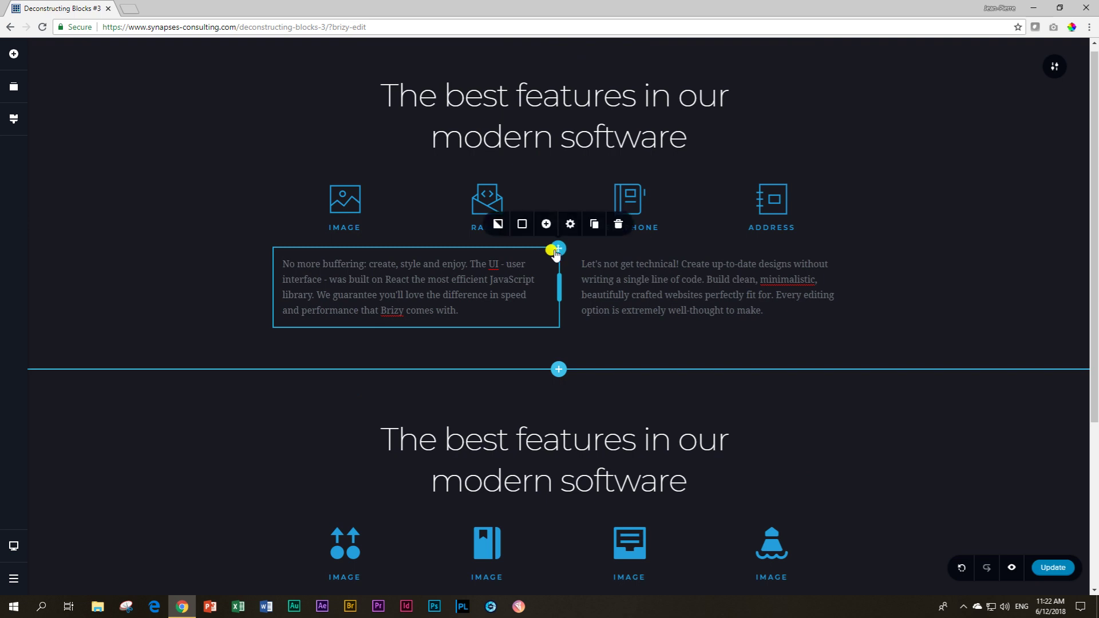
left_click(570, 224)
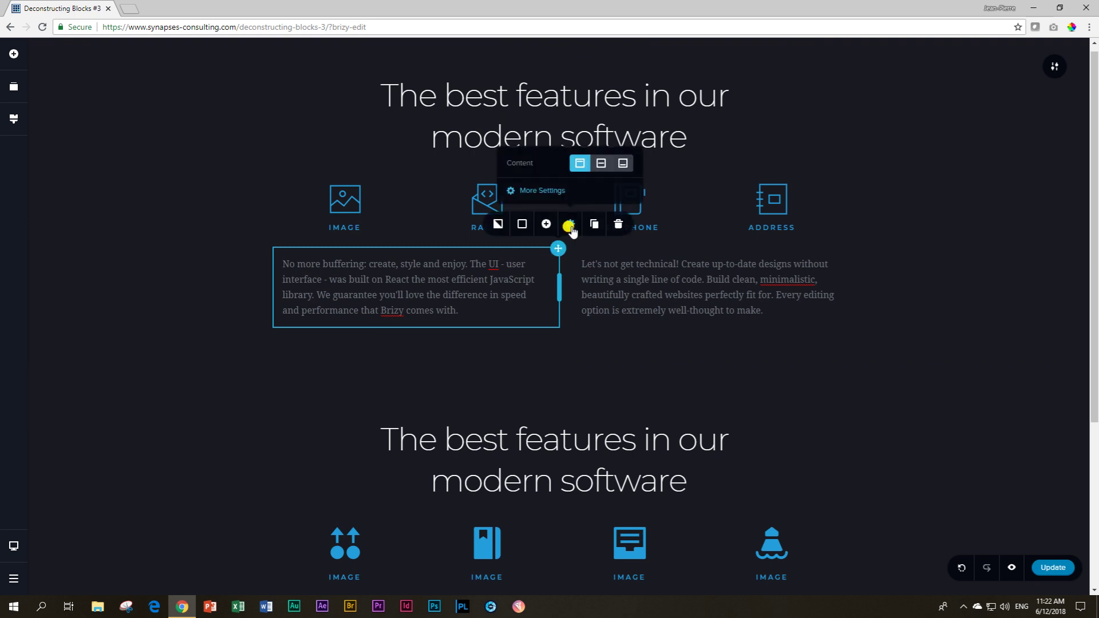
left_click(557, 195)
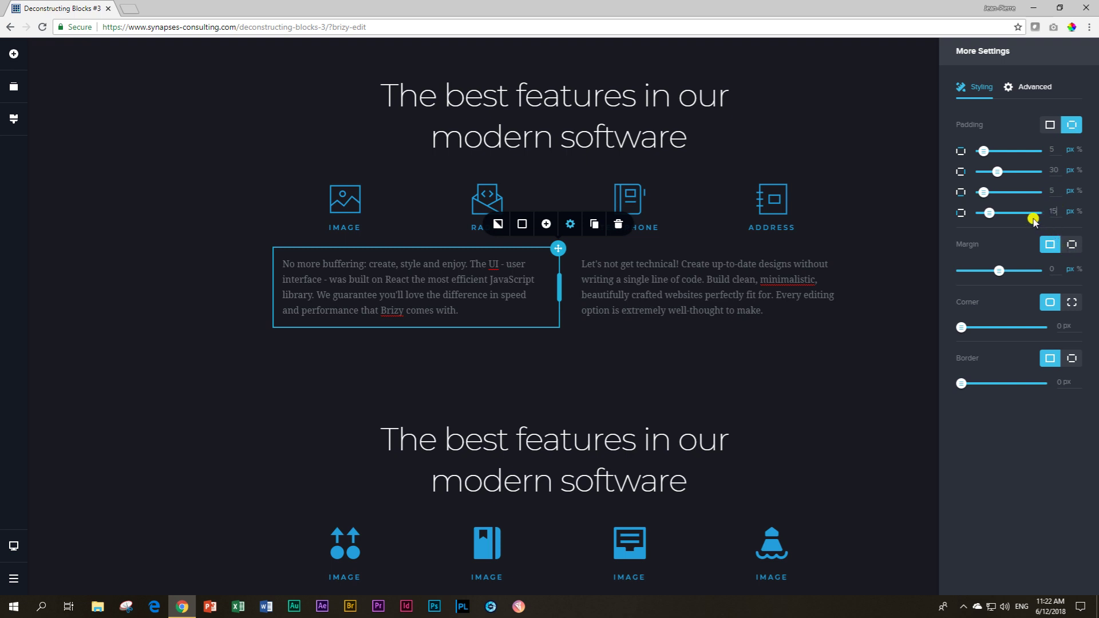
scroll(720, 205, "down", 4)
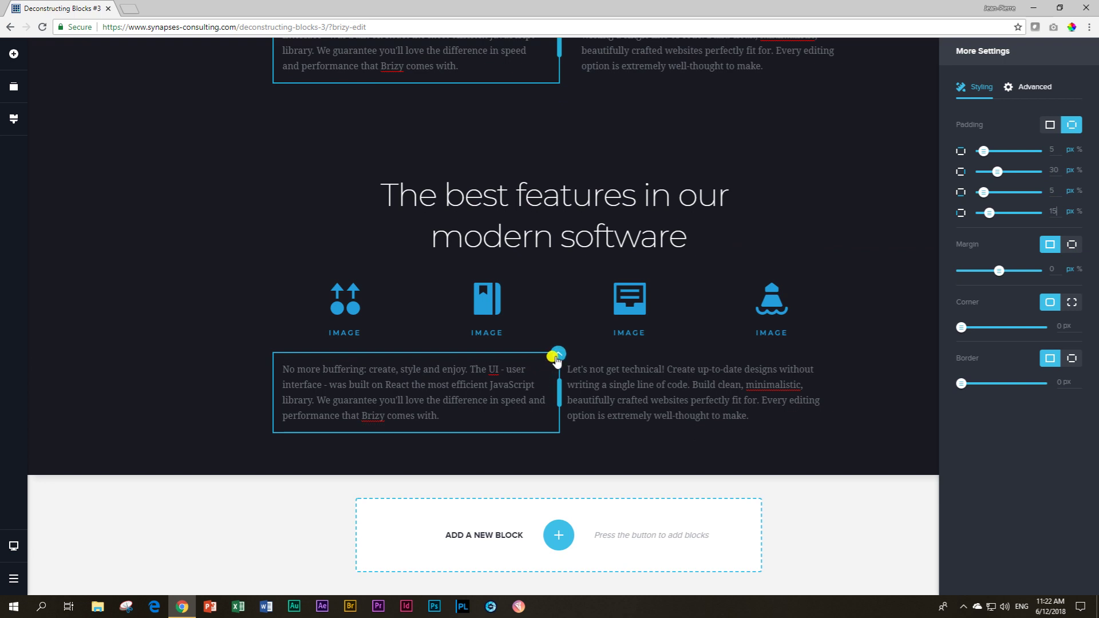
left_click(556, 356)
left_click(570, 329)
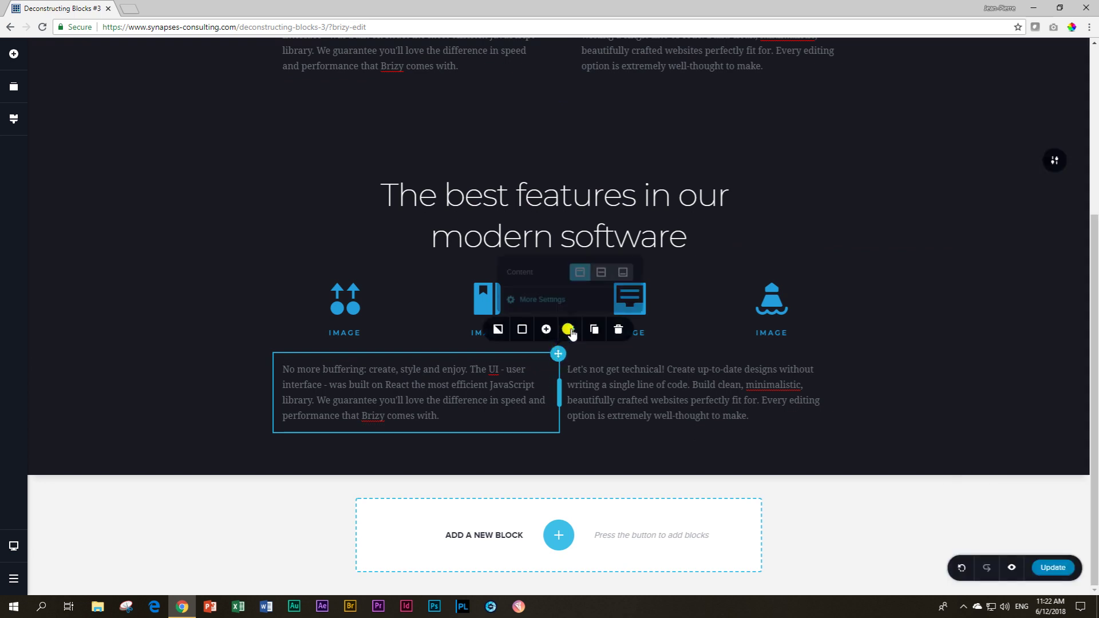
left_click(544, 295)
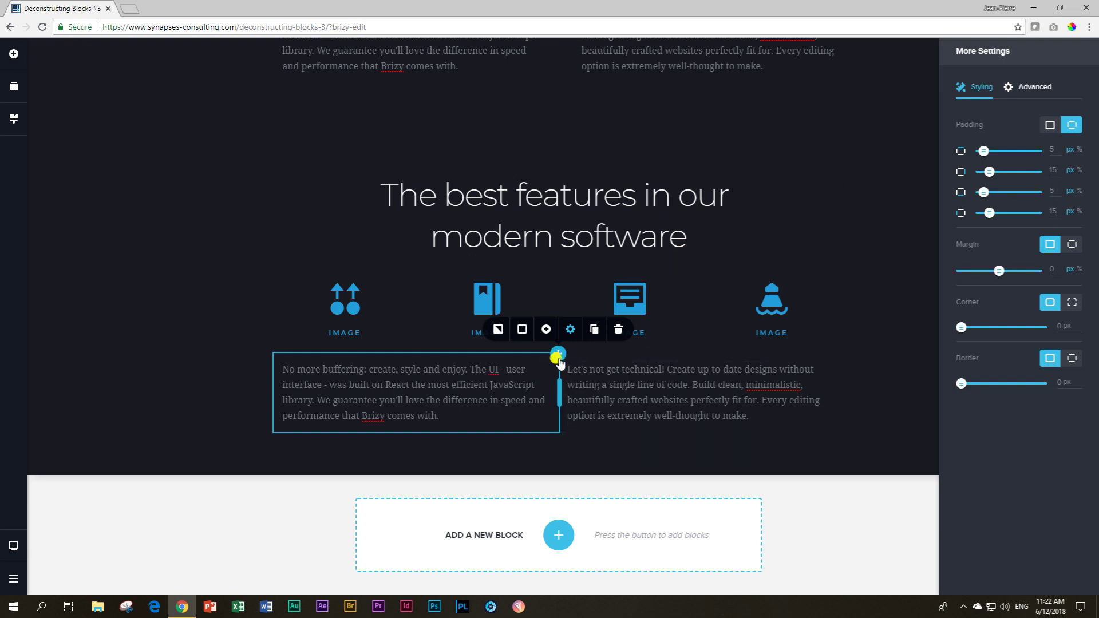
Step: Recheck the original padding, then set the new left column's right padding to 30
scroll(521, 278, "up", 4)
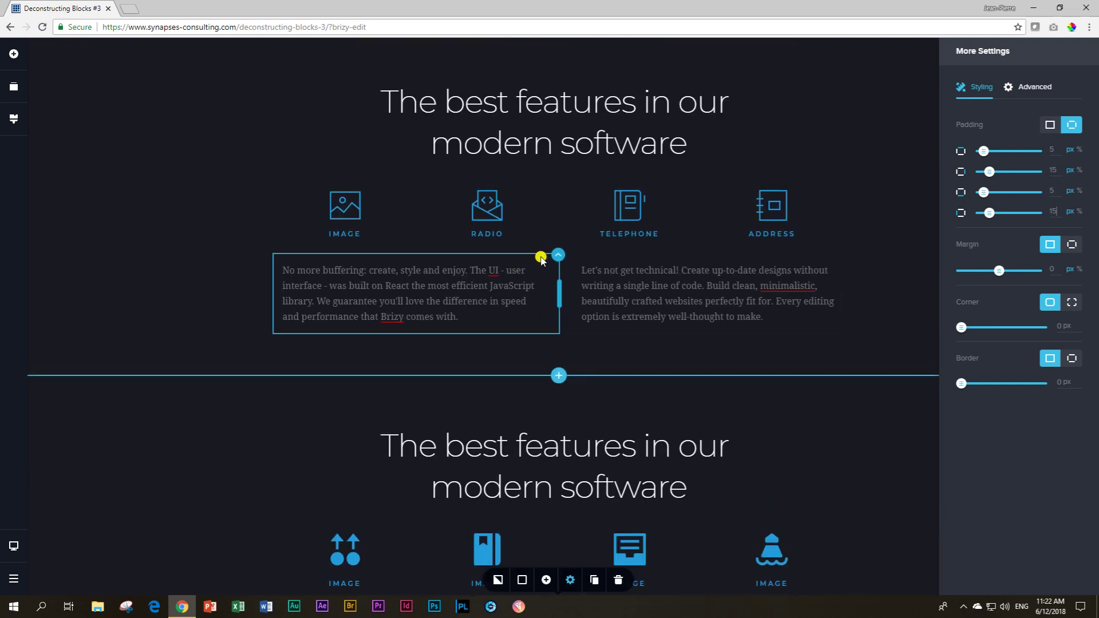
left_click(560, 255)
left_click(566, 232)
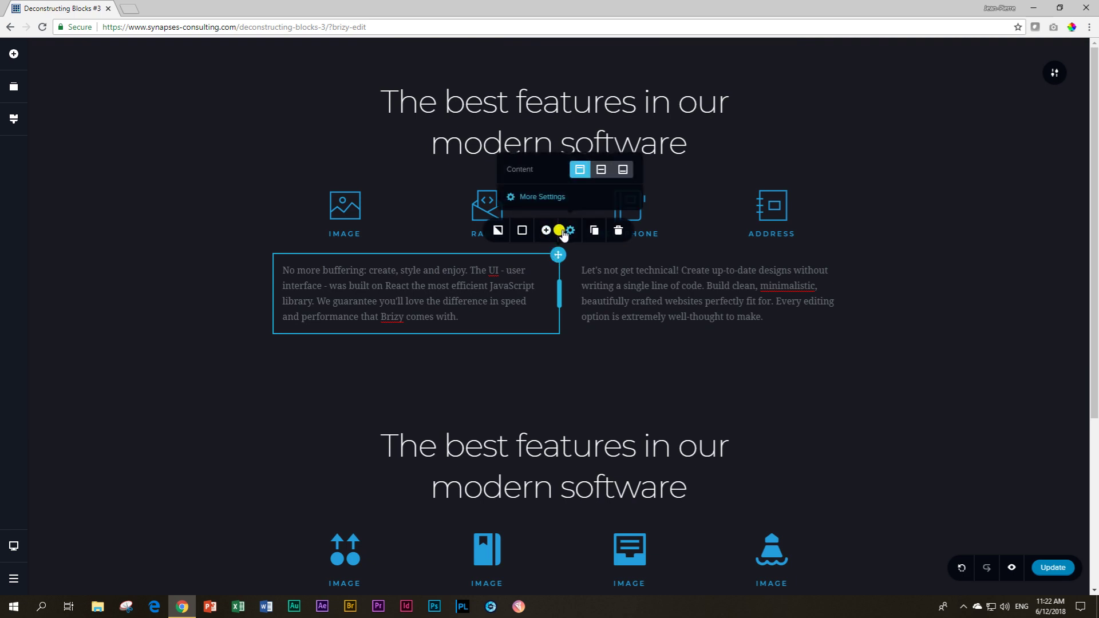
left_click(518, 197)
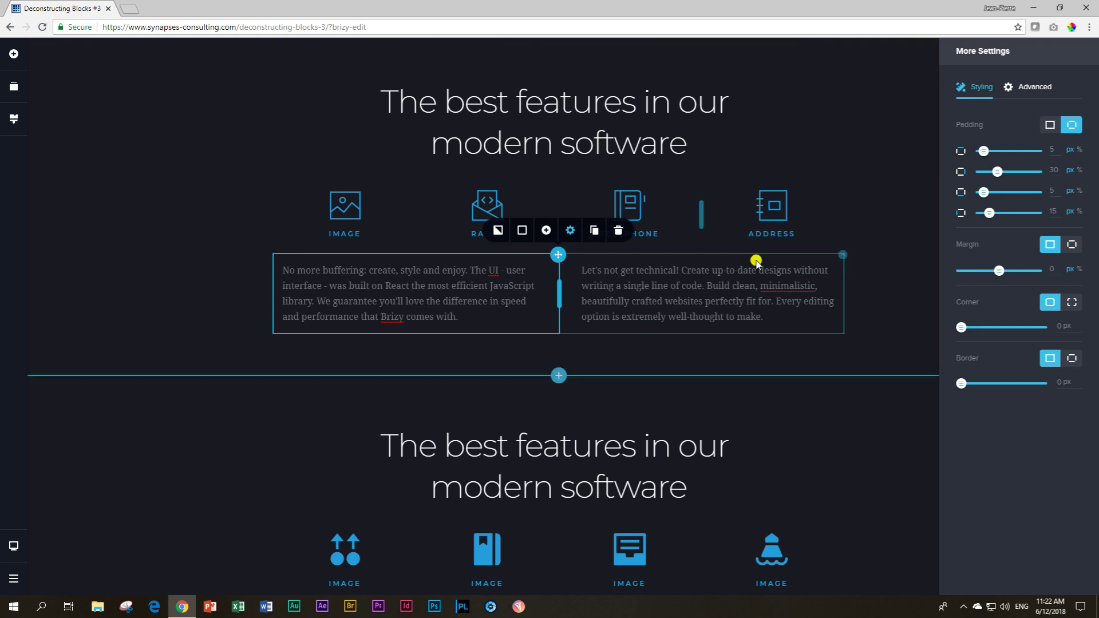
scroll(461, 368, "down", 4)
left_click(481, 417)
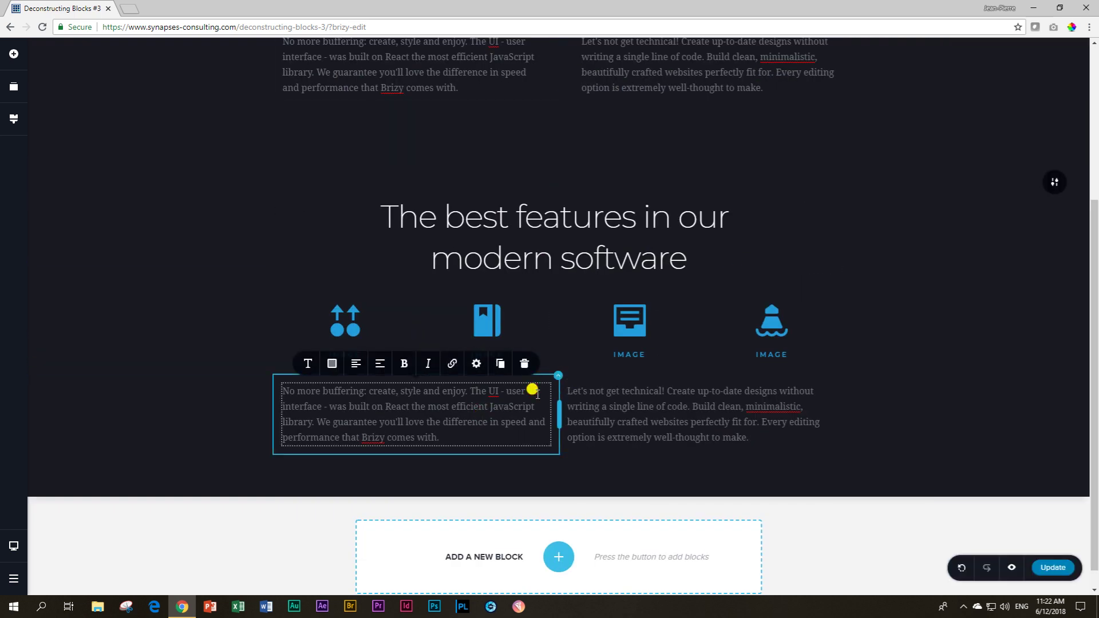
left_click(478, 365)
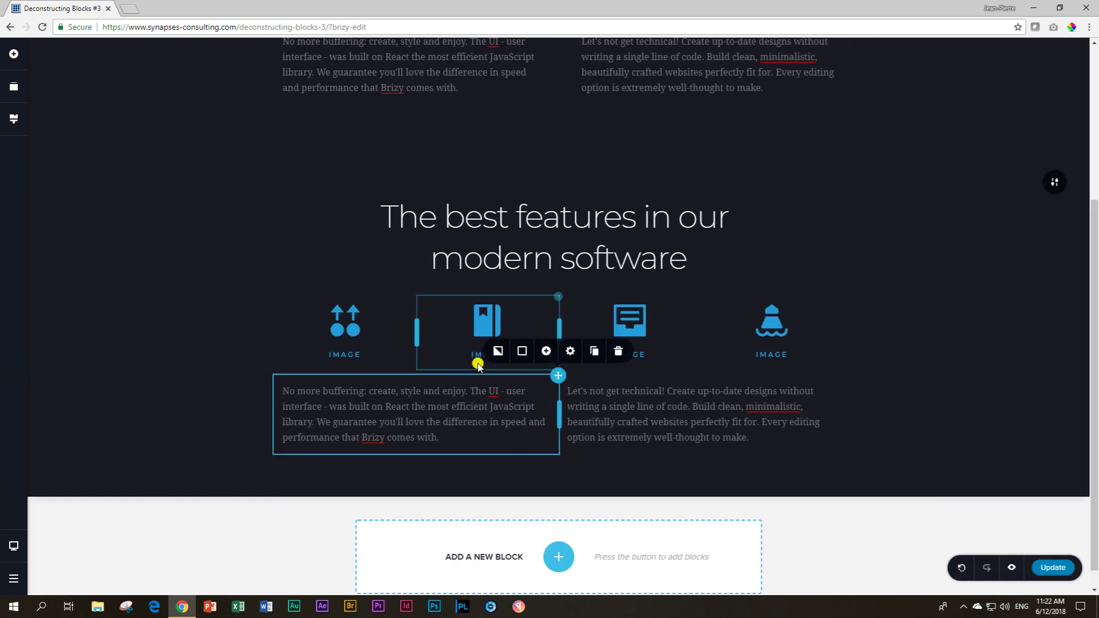
left_click(570, 351)
left_click(549, 318)
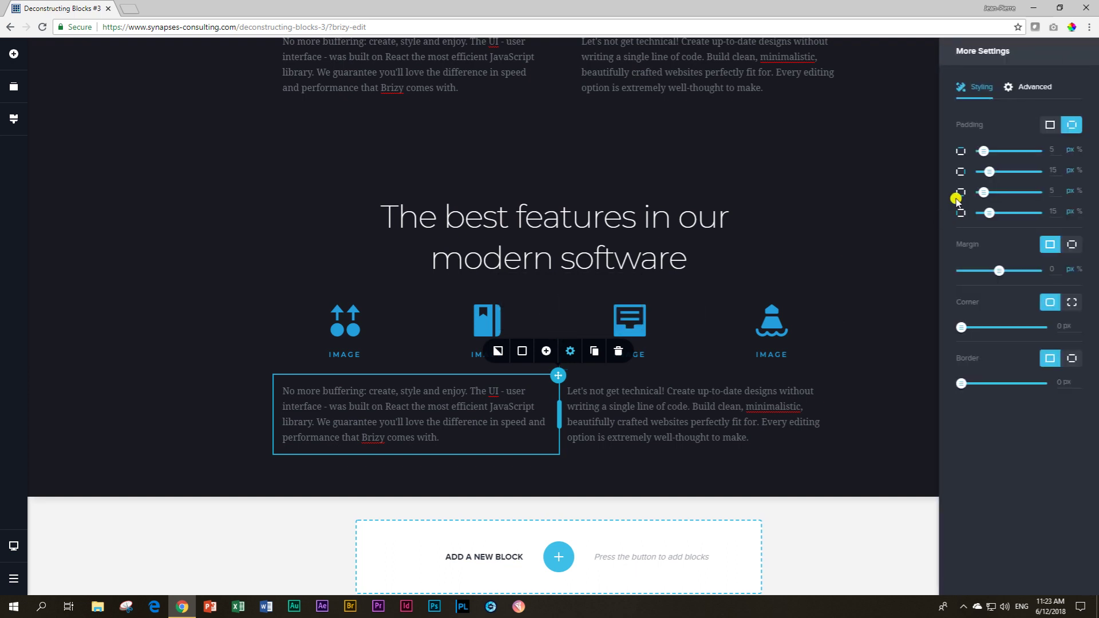
double_click(1054, 169)
scroll(645, 74, "up", 3)
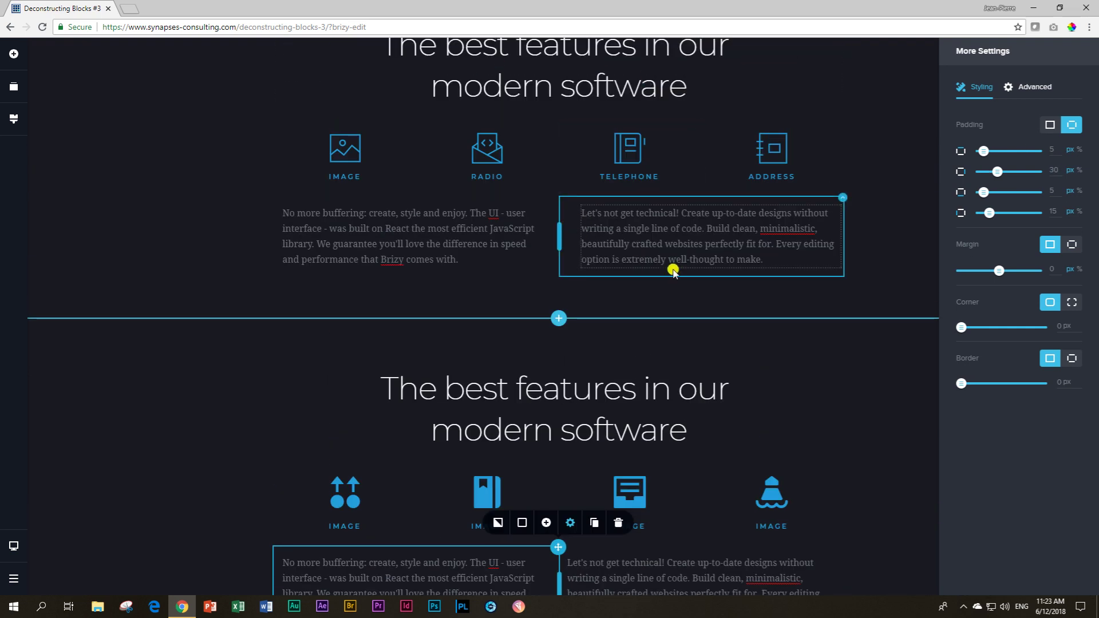
Step: Check the original right text column's padding values
left_click(837, 200)
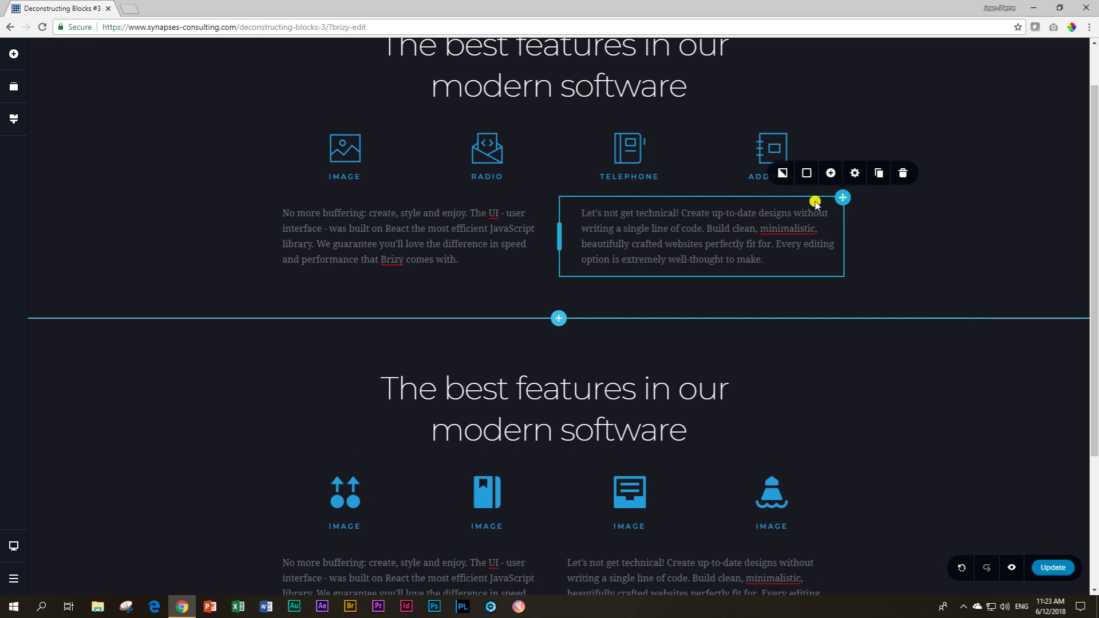
left_click(854, 173)
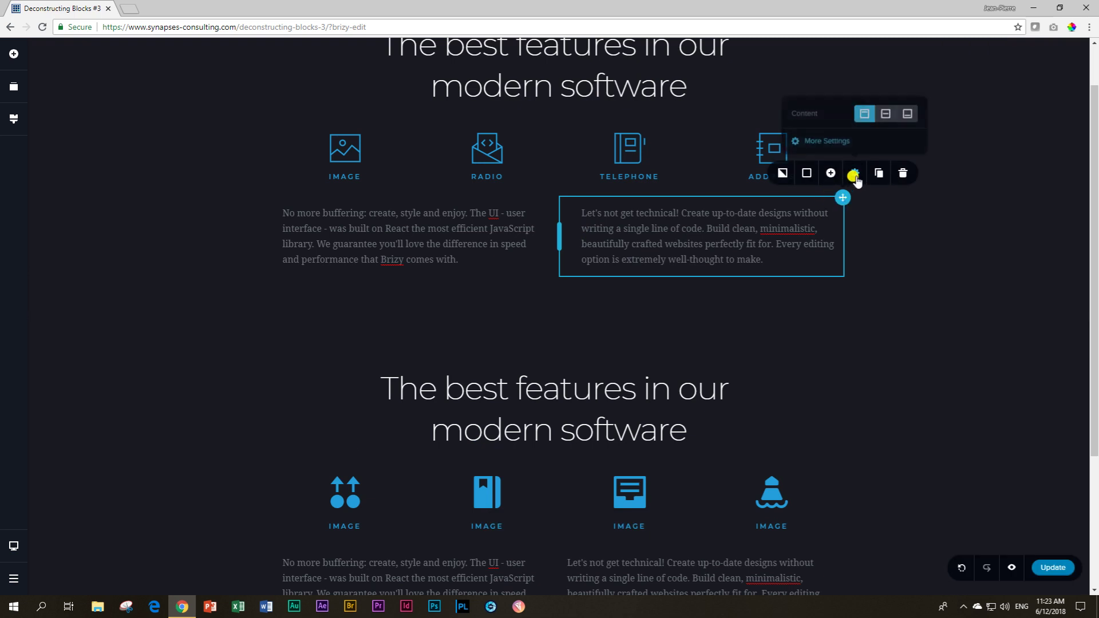
left_click(837, 140)
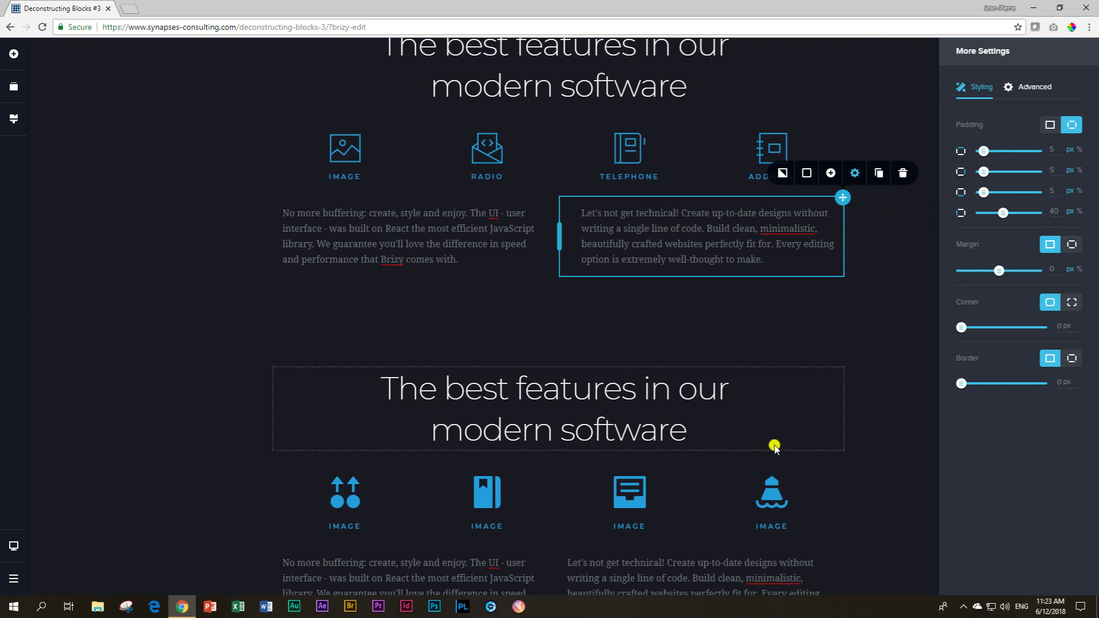
Step: Set the new right column's right padding to 5 and left padding to 40
scroll(774, 447, "down", 3)
left_click(825, 390)
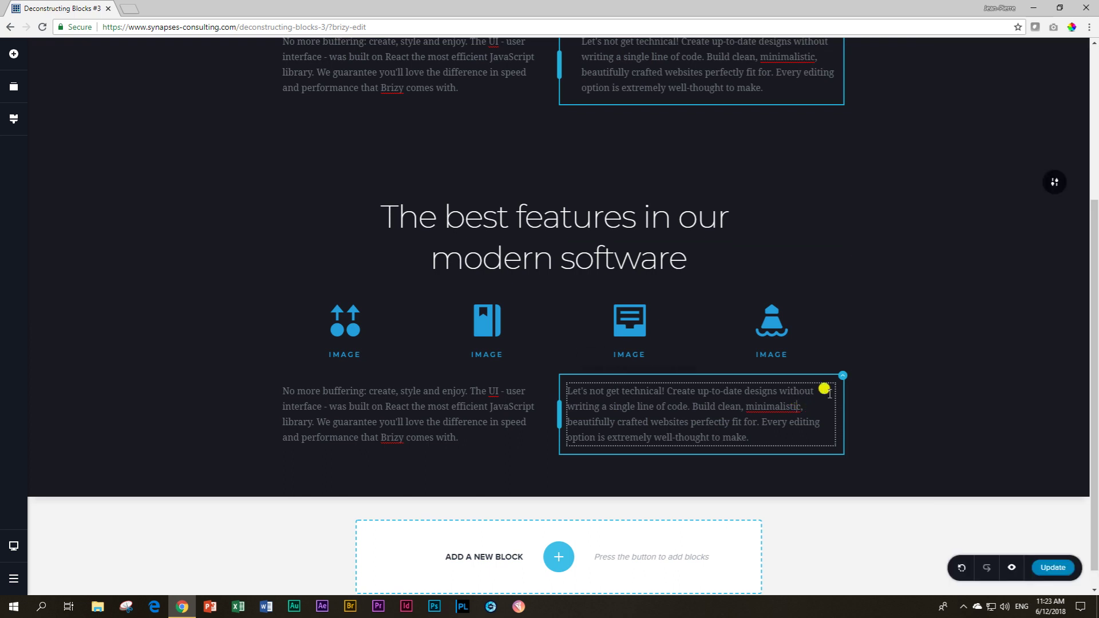
left_click(843, 375)
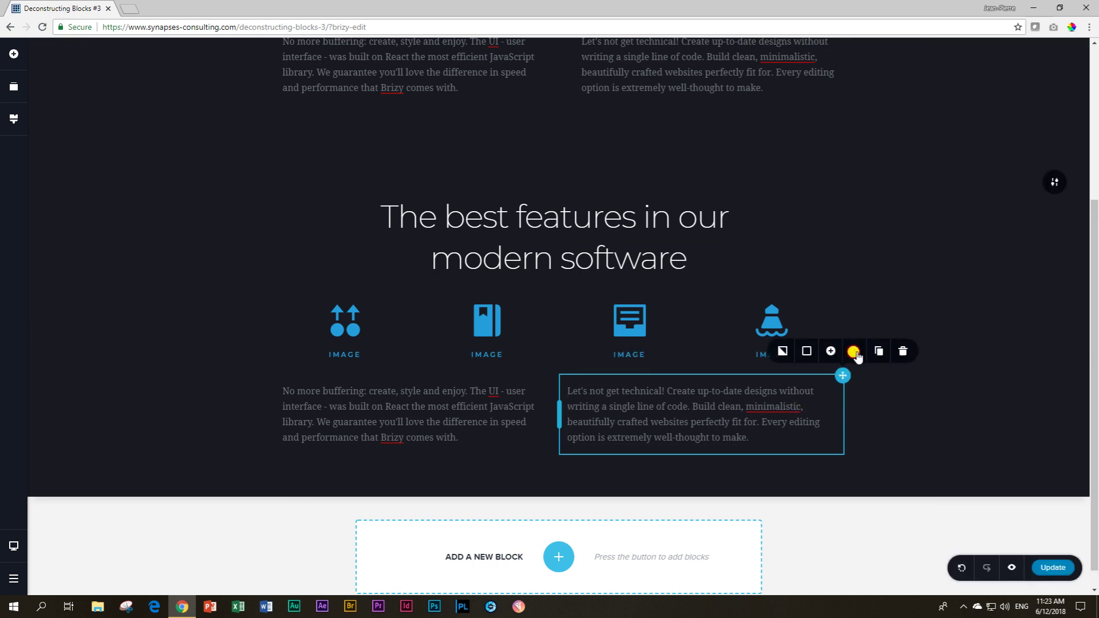
left_click(854, 351)
left_click(836, 320)
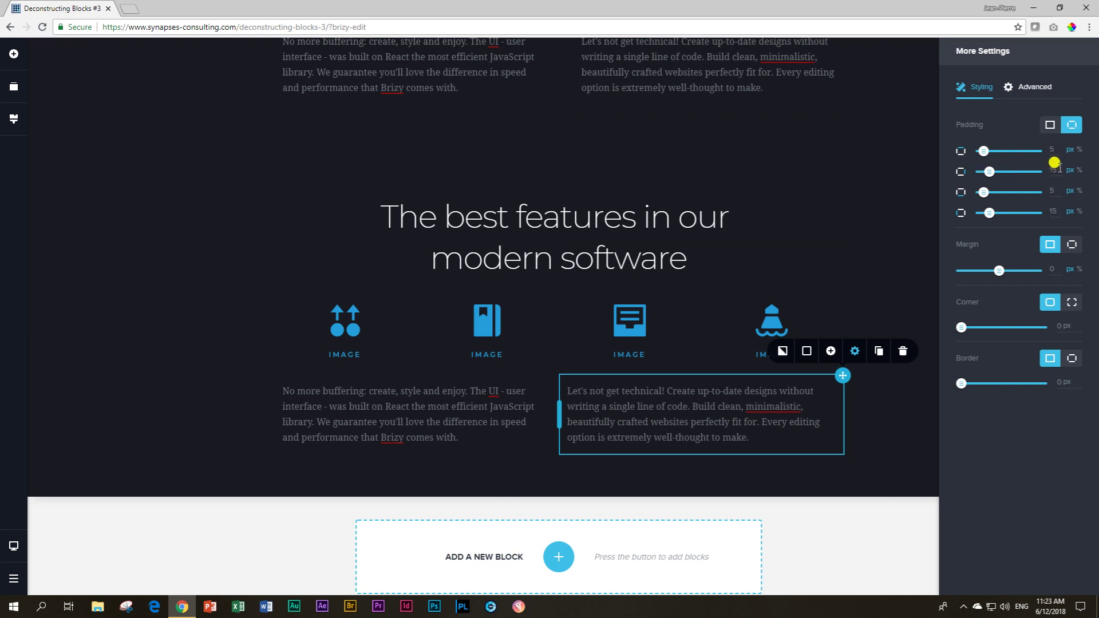
double_click(1053, 169)
double_click(1053, 211)
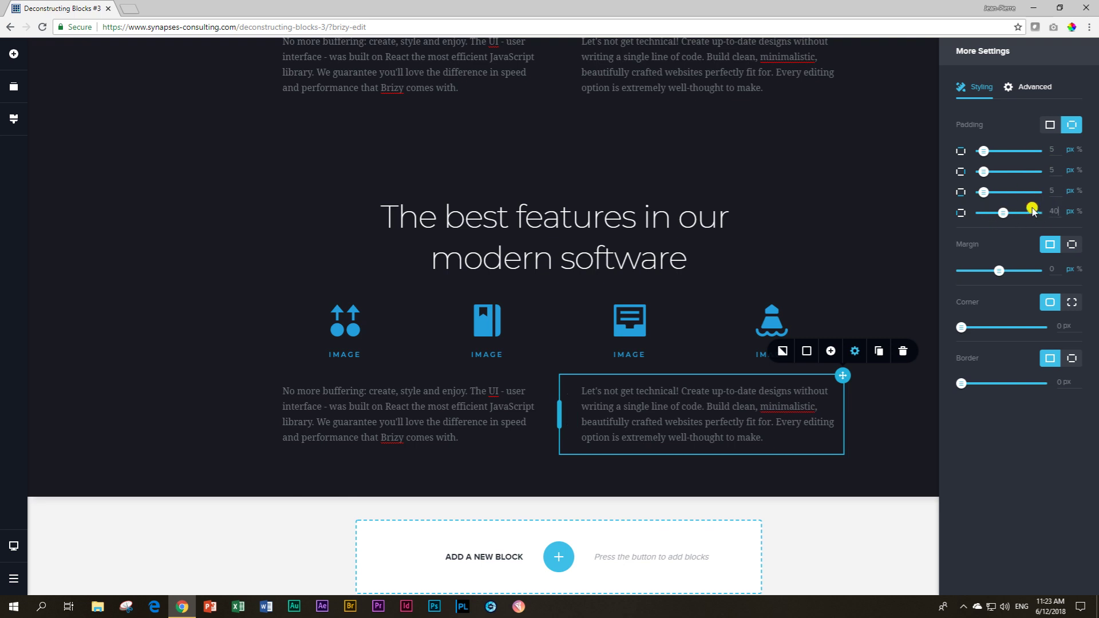
scroll(911, 311, "up", 3)
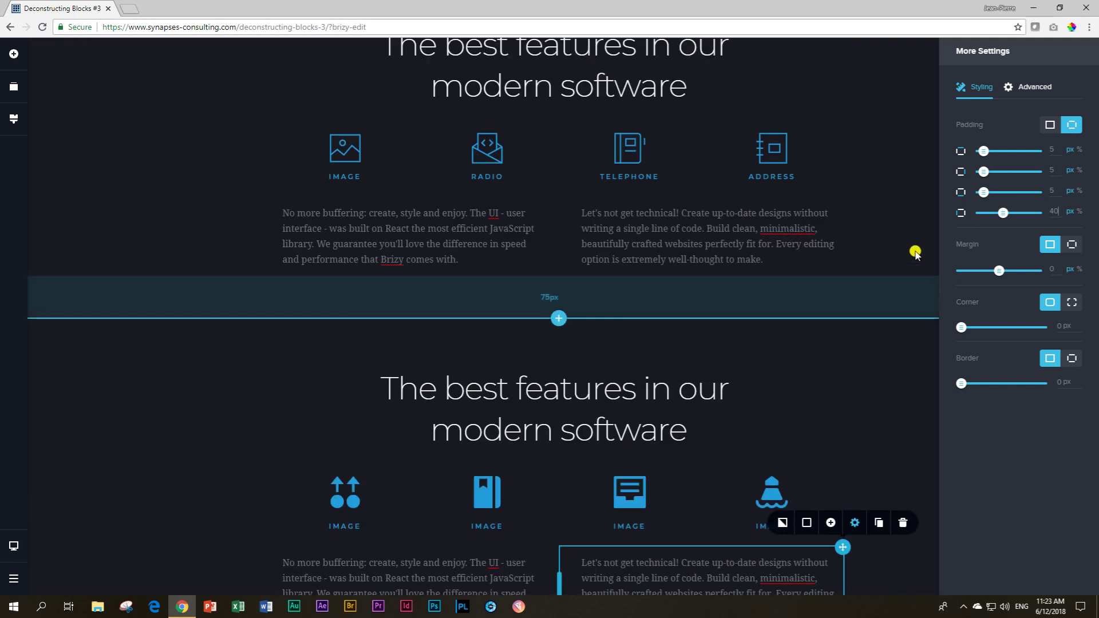
left_click(916, 222)
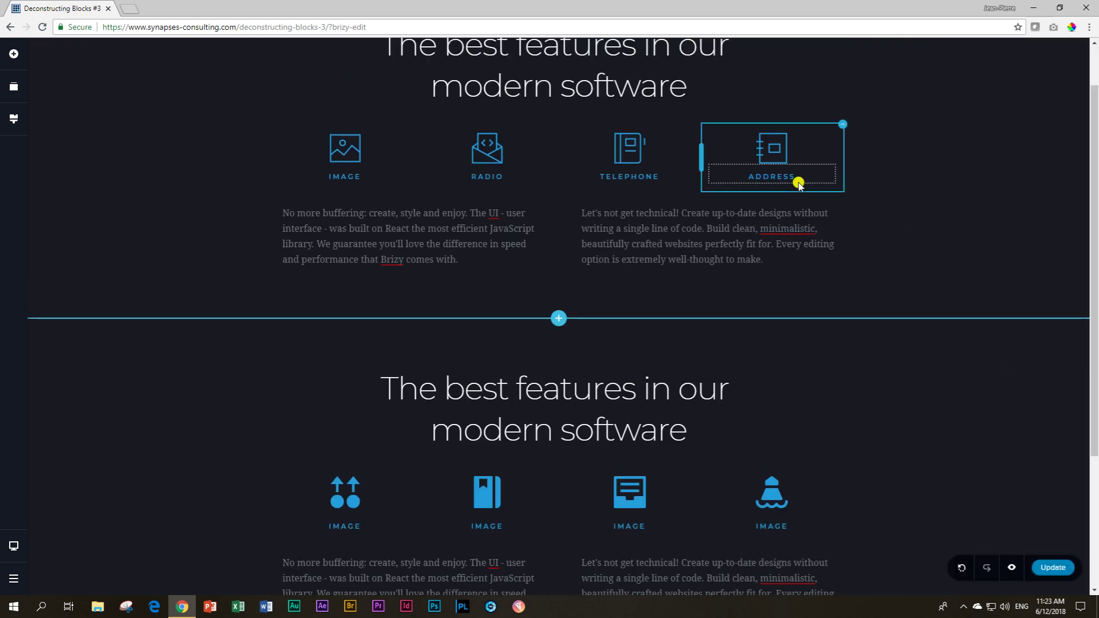
Step: Open the Add Elements panel and try dragging an Icon Box onto the page
left_click(356, 153)
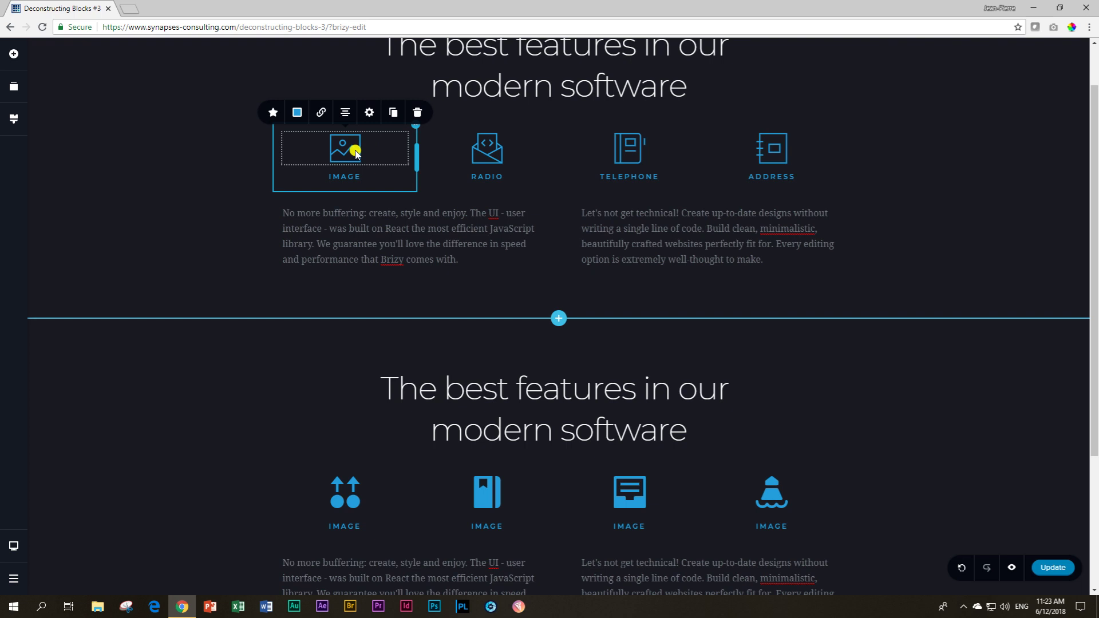
left_click(14, 54)
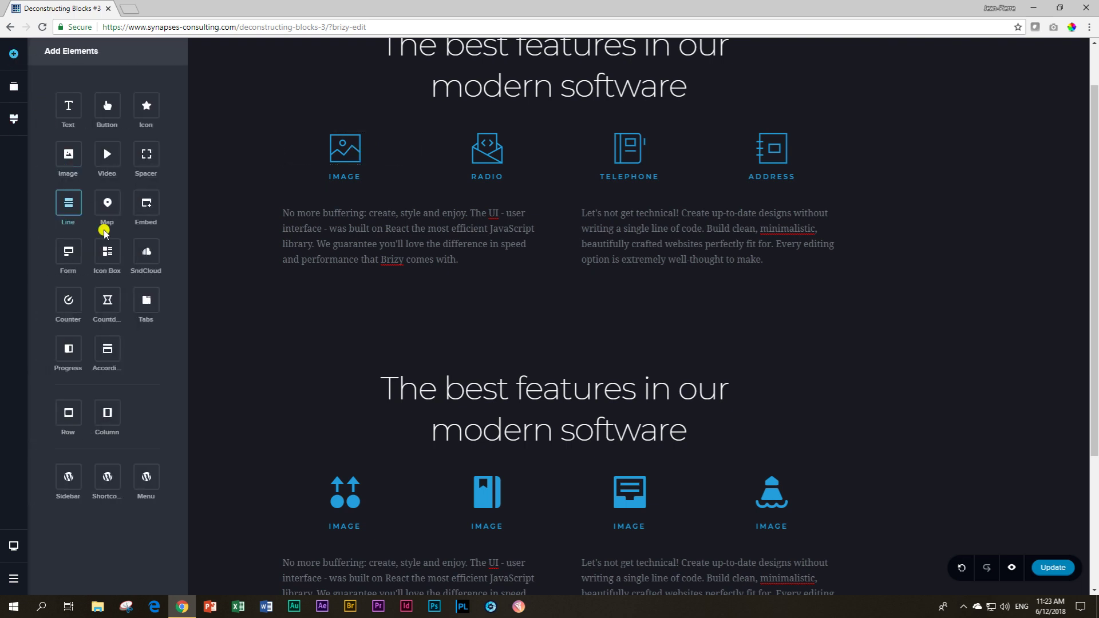
left_click_drag(106, 259, 942, 393)
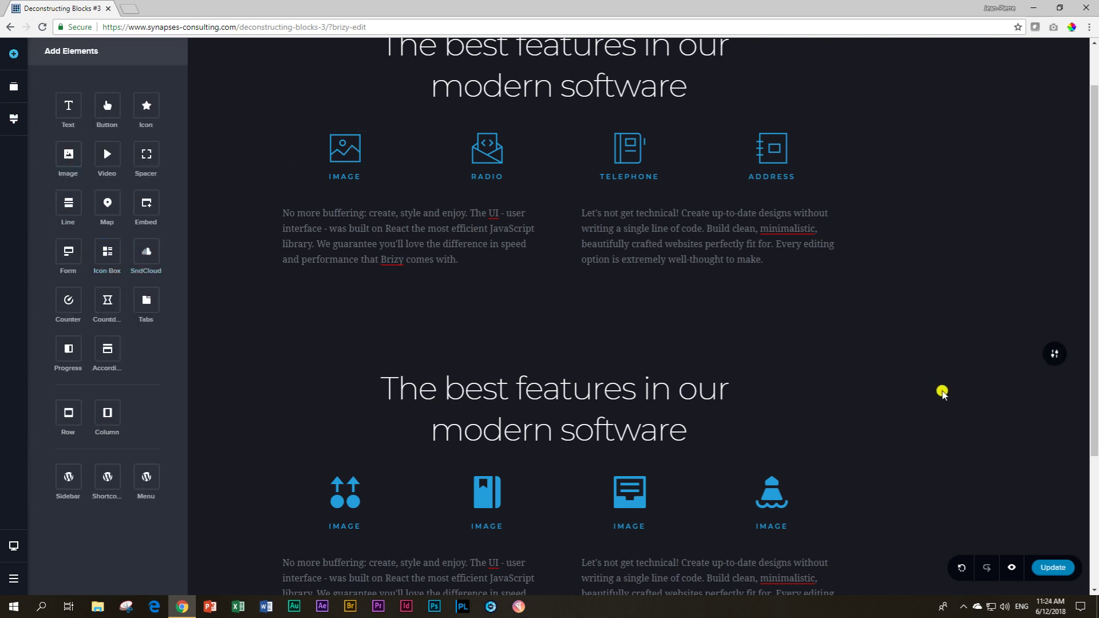